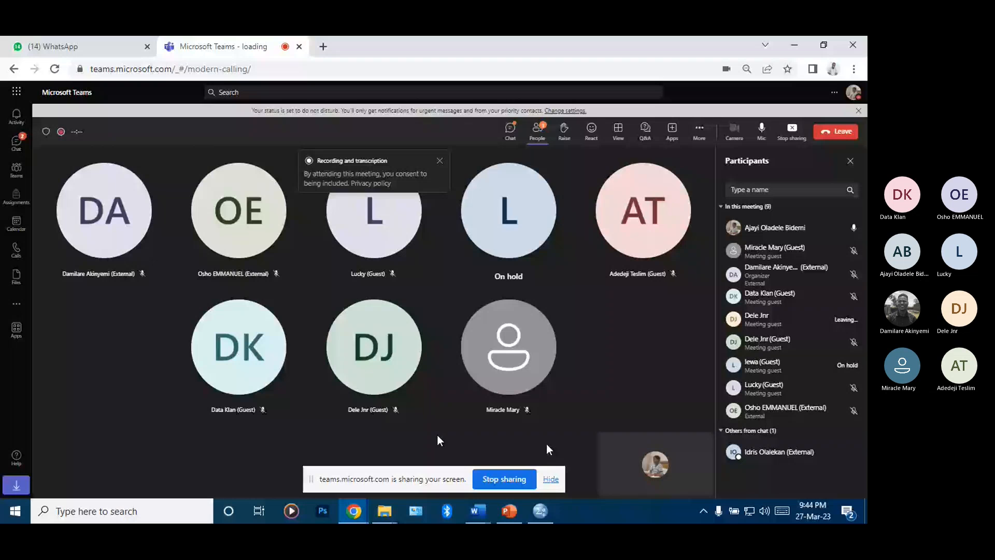
Switch to the SPSS Data Editor and widen the Name column of the variable list to fit the full variable names.
key(alt+Tab)
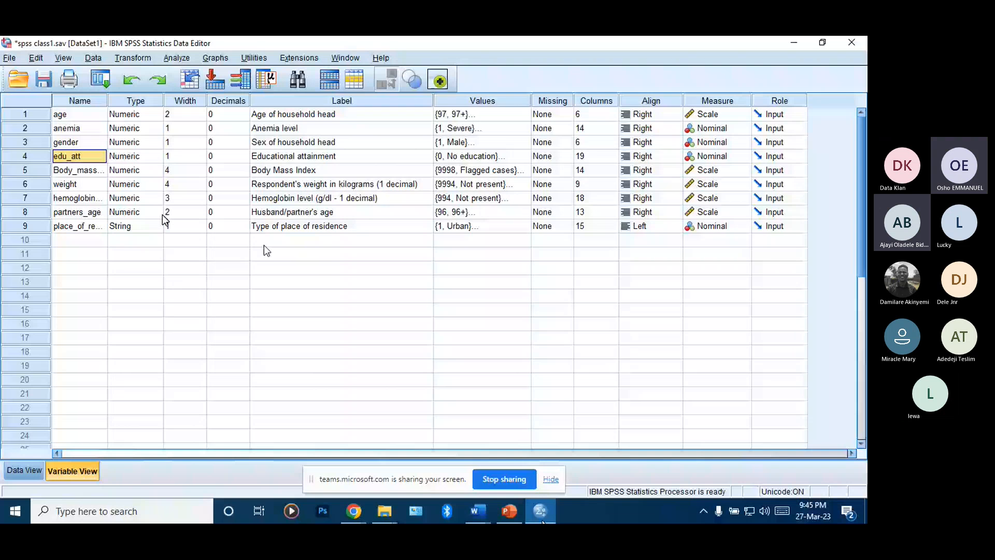
key(alt+Tab)
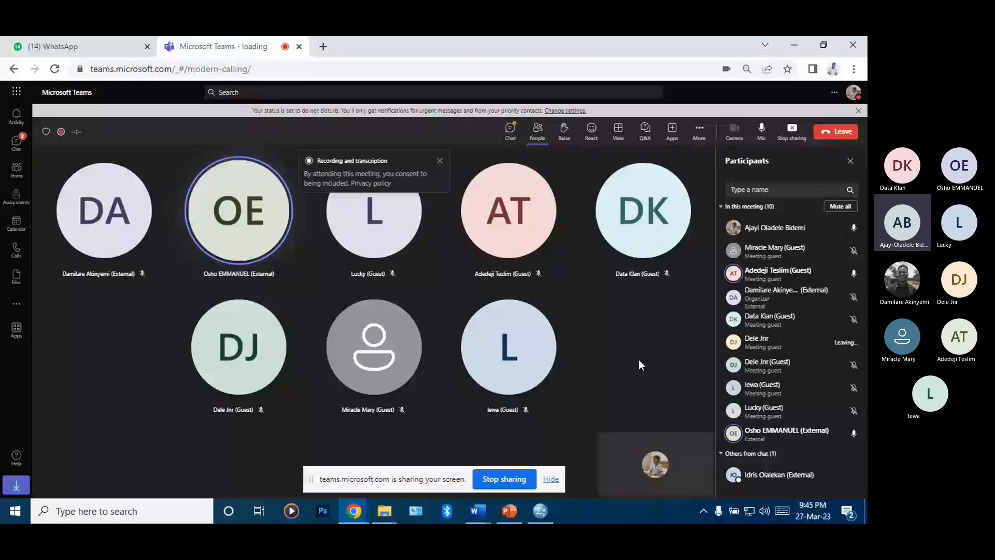
key(alt+Tab)
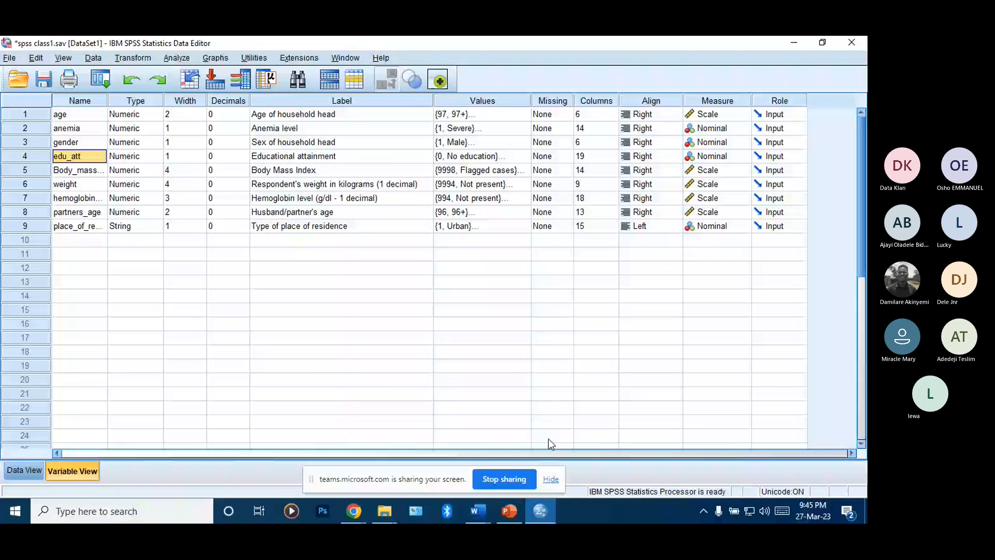
click(96, 269)
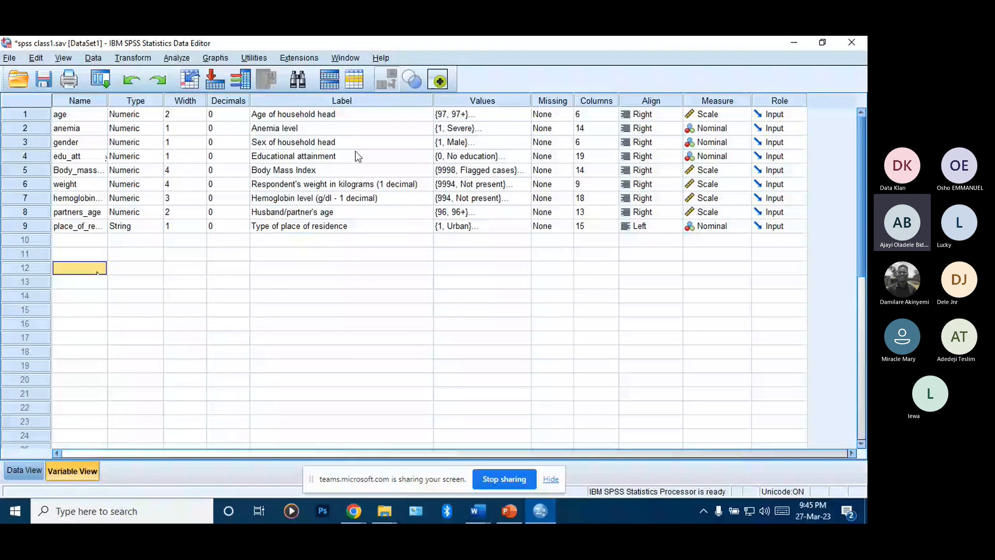
drag(108, 101, 146, 102)
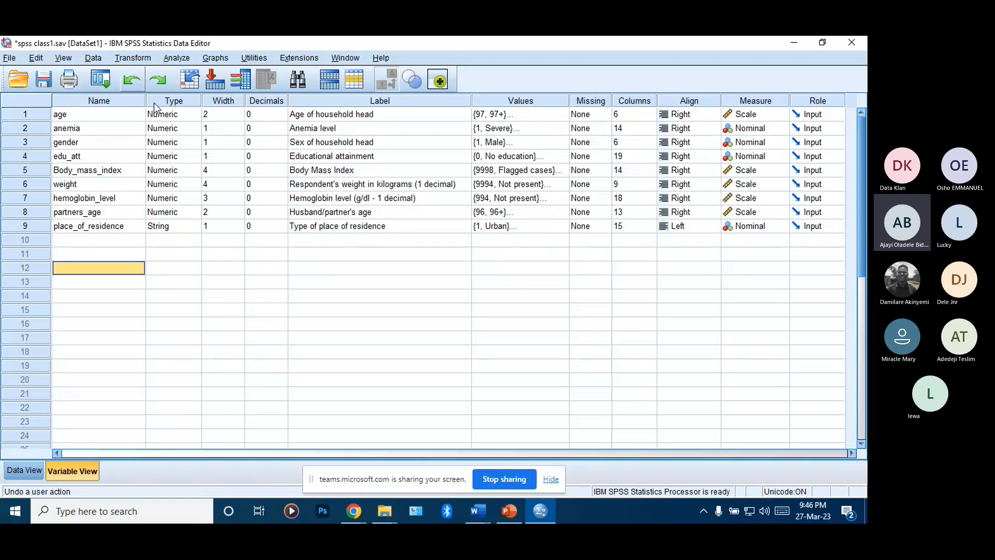
Examine the measurement levels of the age and anemia variables and the value labels defined for anemia.
click(350, 199)
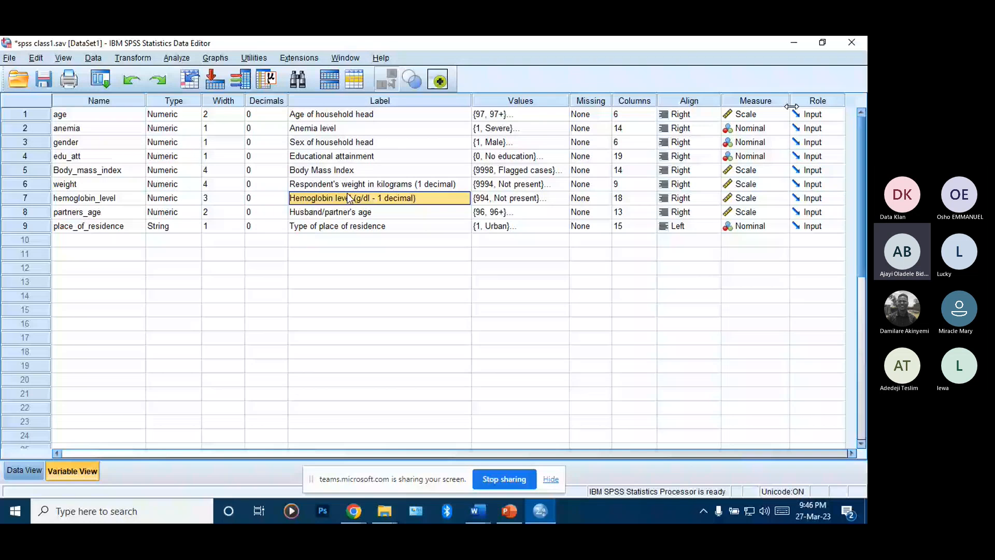
click(736, 115)
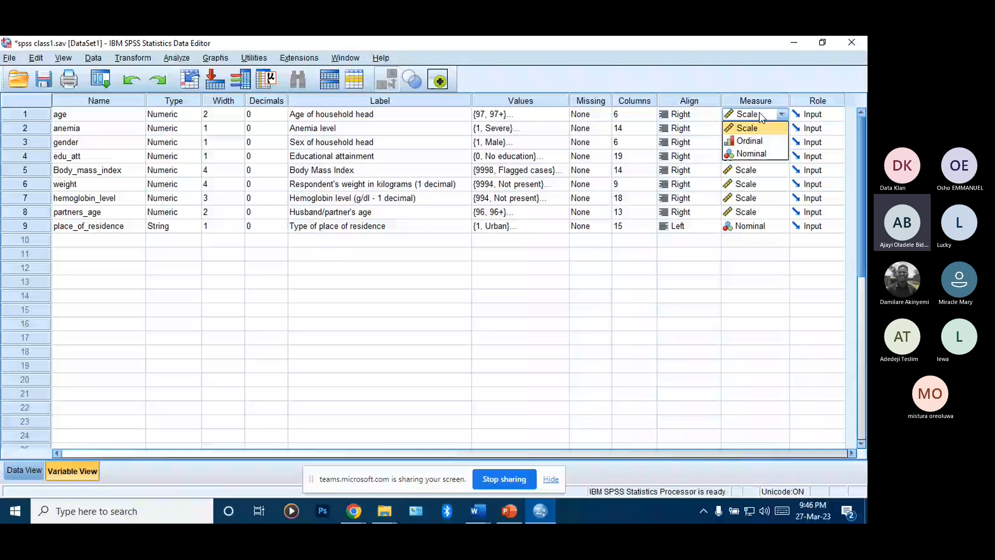
click(750, 129)
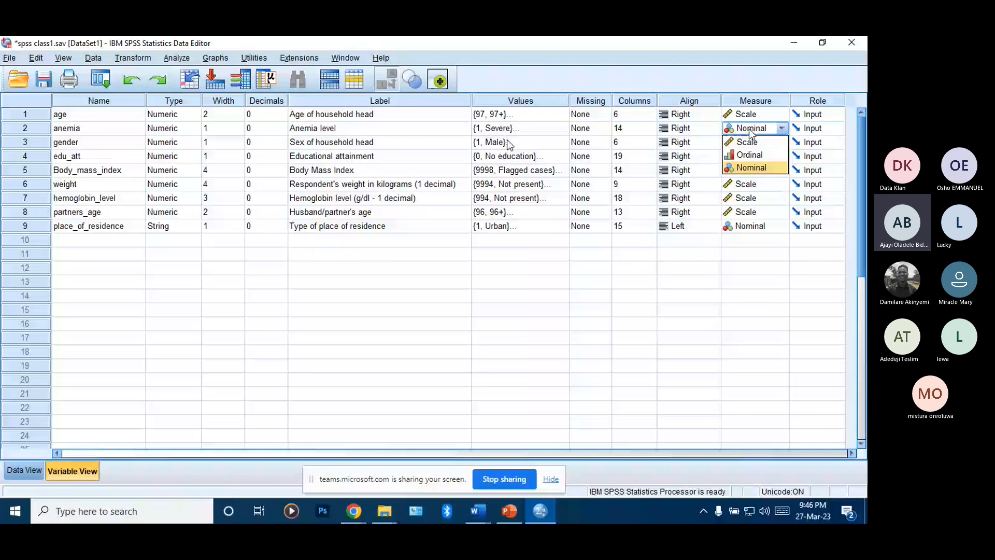
click(564, 132)
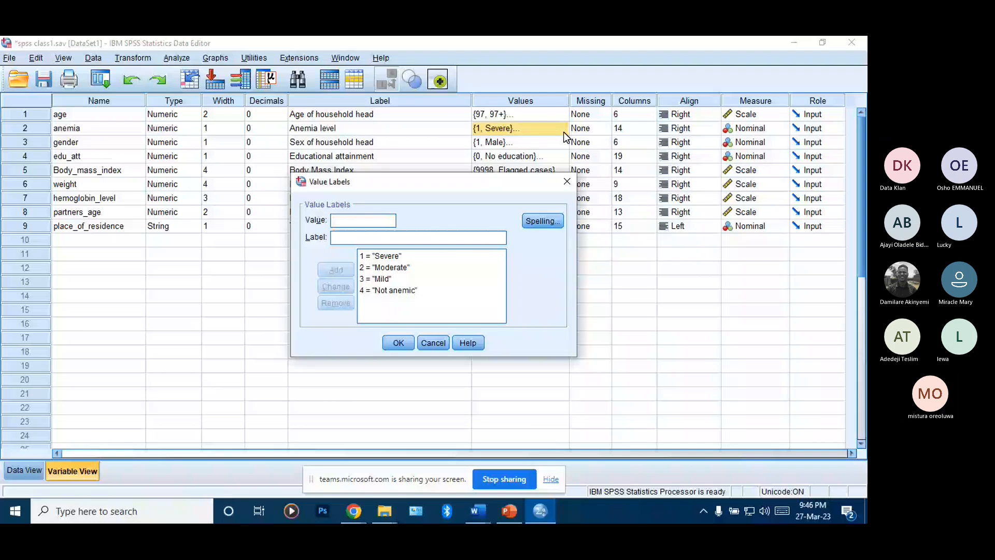
click(567, 182)
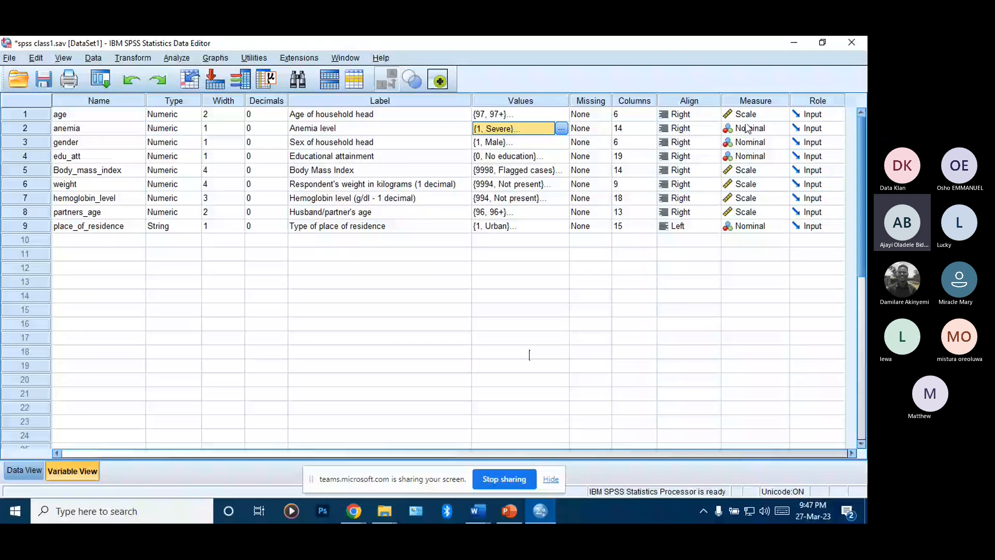
Switch to the PowerPoint presentation and delete the word "test" from the first sentence of the Comparing Means slide.
click(509, 512)
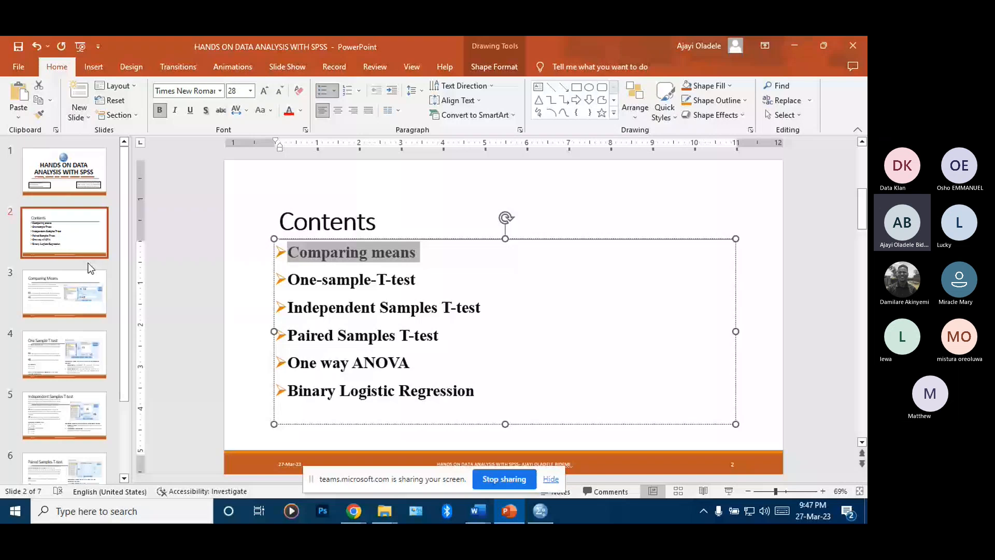
click(89, 274)
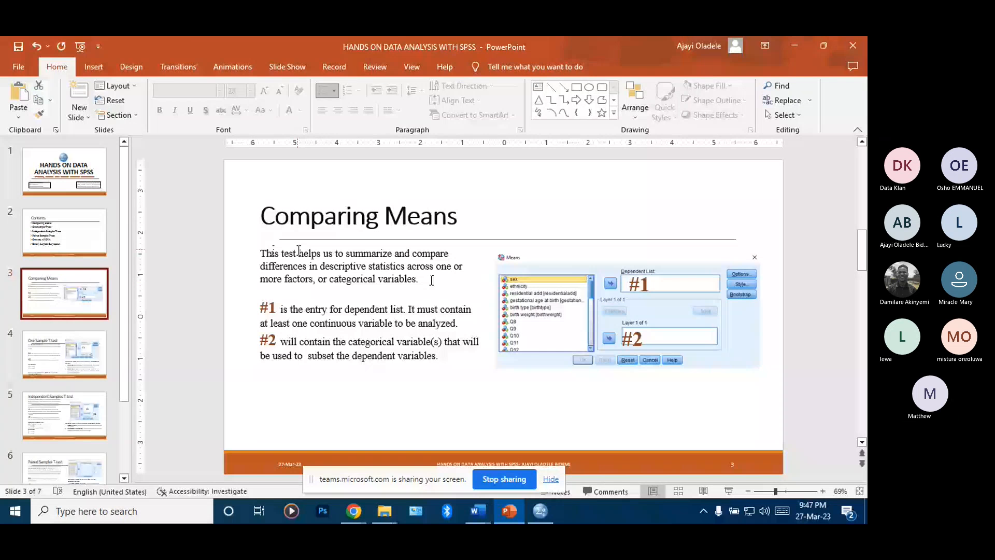
drag(298, 253, 282, 252)
key(BackSpace)
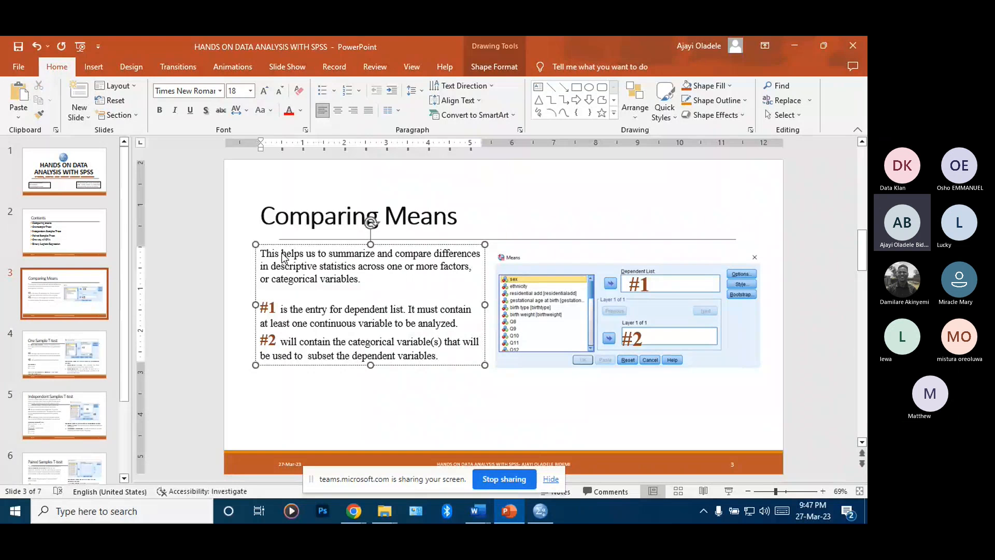
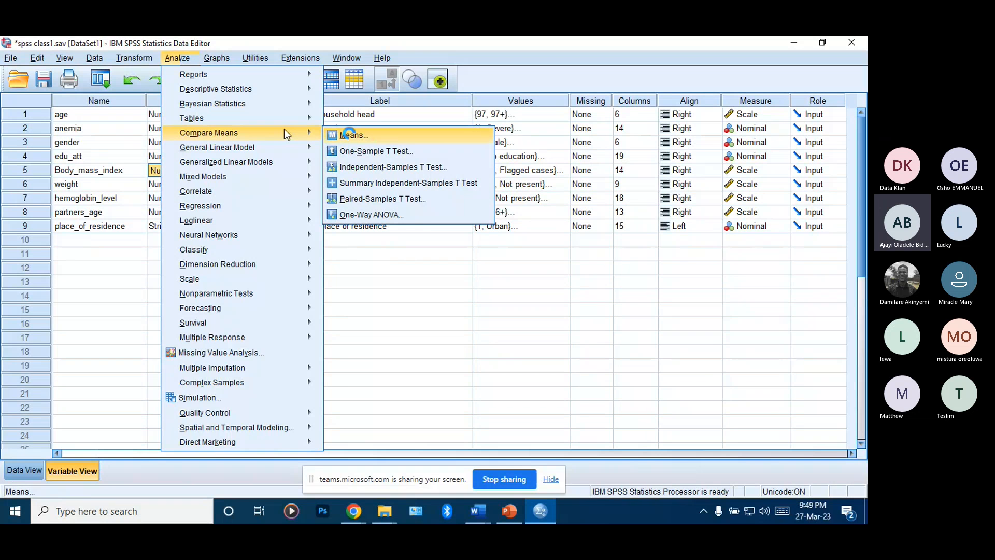
Set up a Means comparison with Hemoglobin level as the dependent variable and Sex of household head as the independent variable.
click(351, 135)
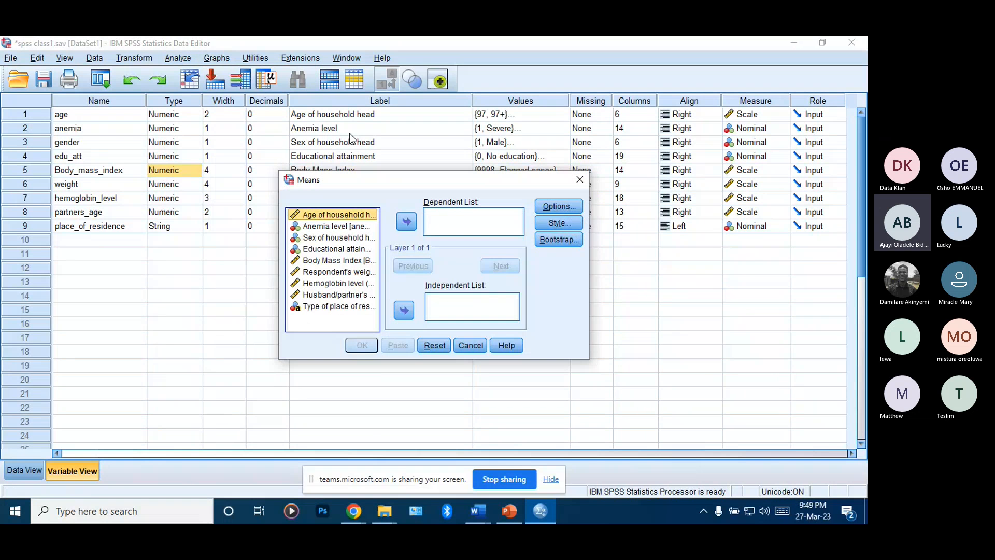
drag(417, 182, 369, 147)
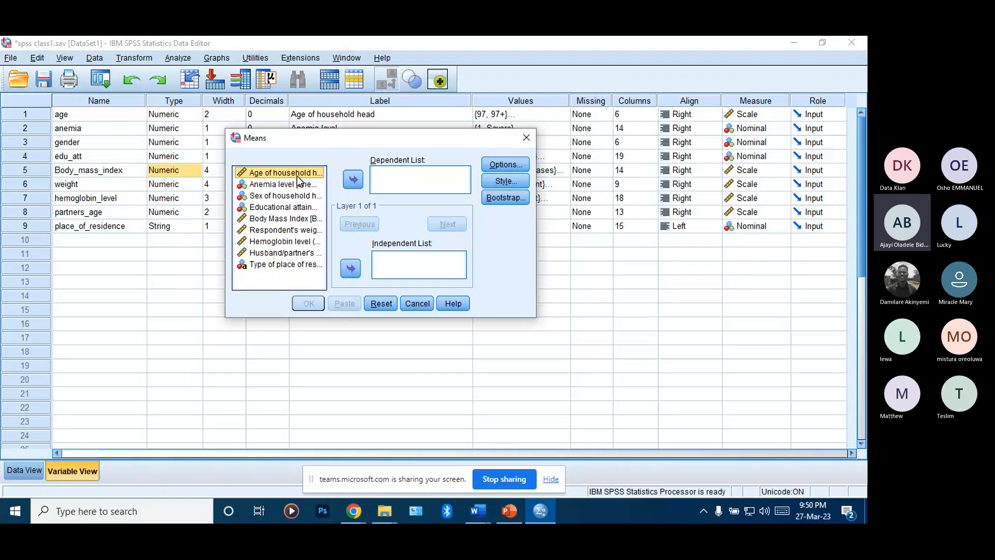
click(287, 241)
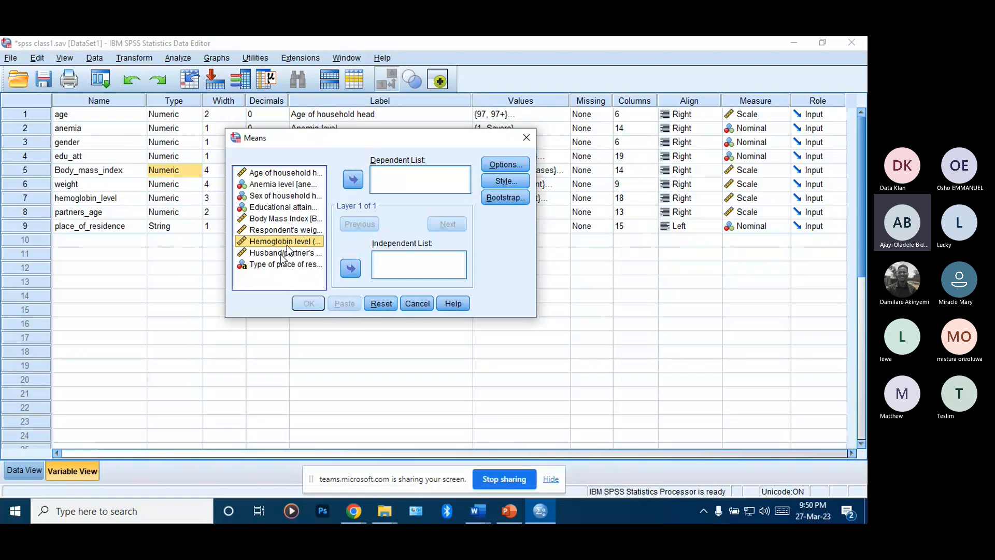
click(353, 180)
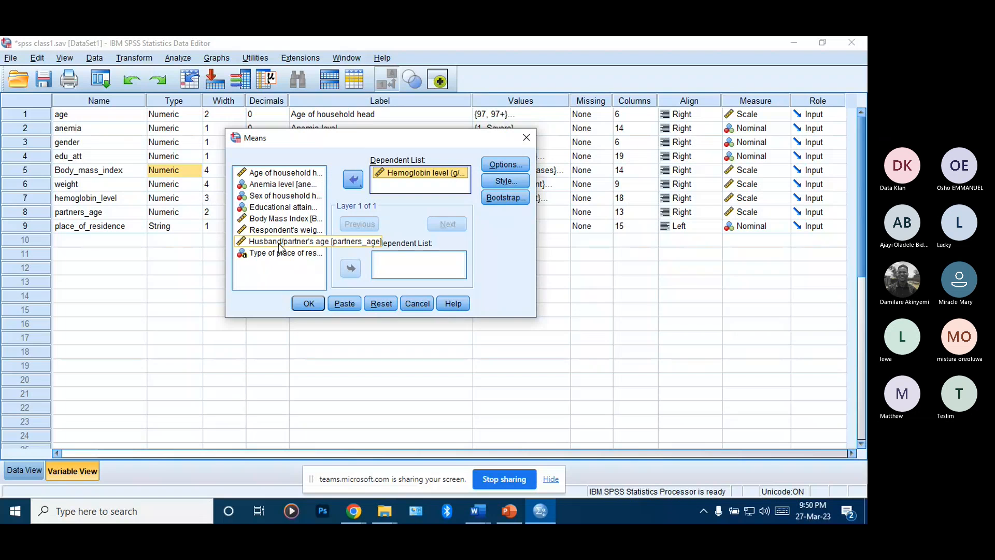
click(287, 197)
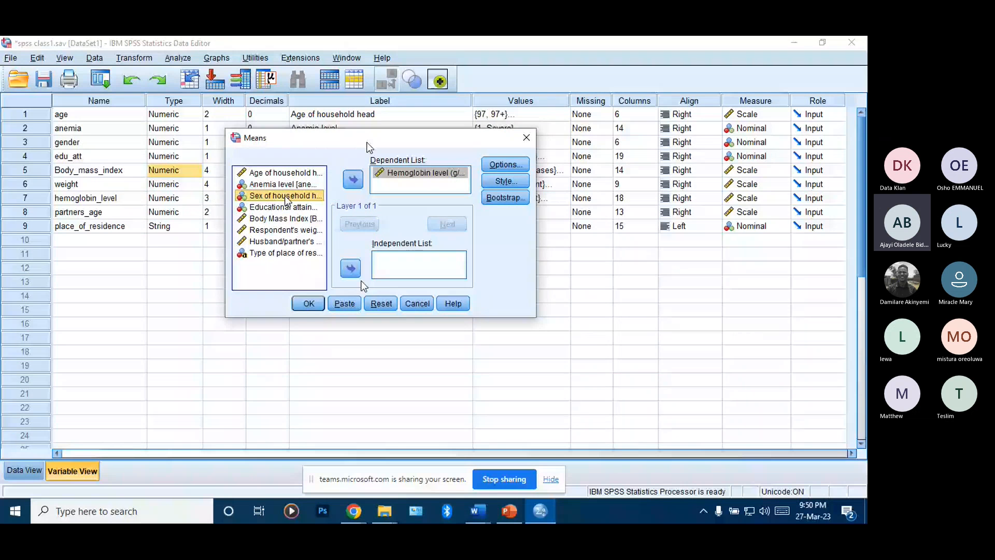
click(351, 268)
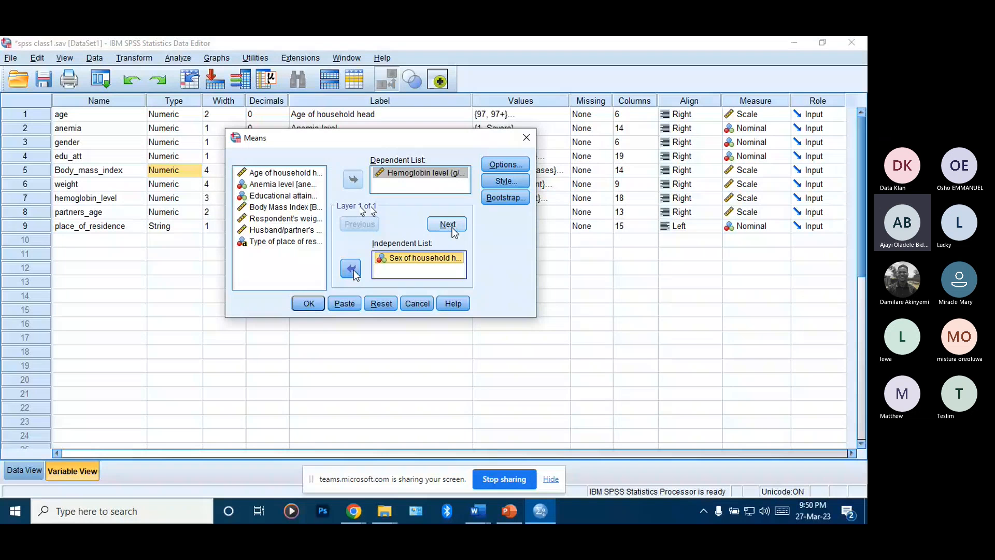
Review the available cell statistics and the table style settings for the Means comparison.
click(515, 166)
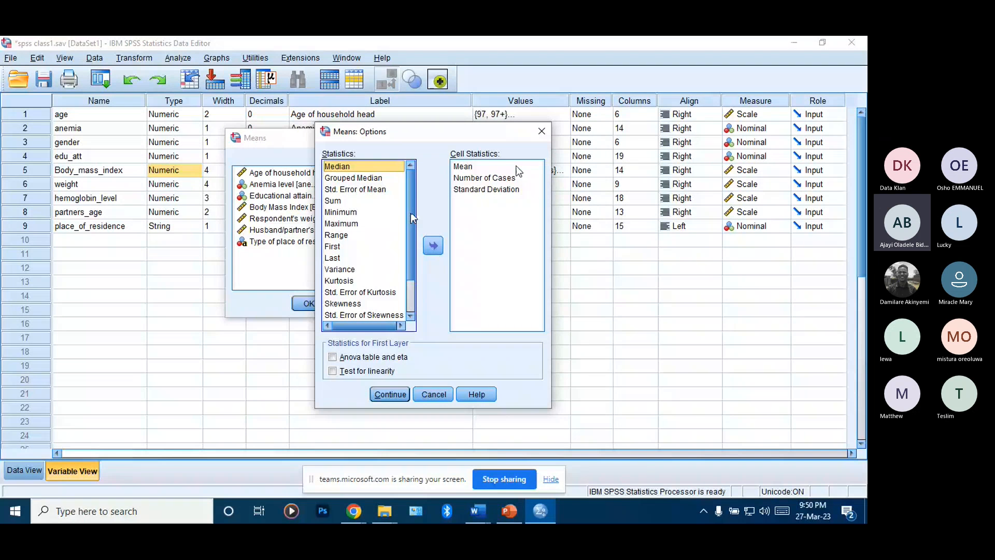
mouse_move(410, 212)
mouse_down()
mouse_move(405, 272)
mouse_move(421, 200)
mouse_up()
click(352, 213)
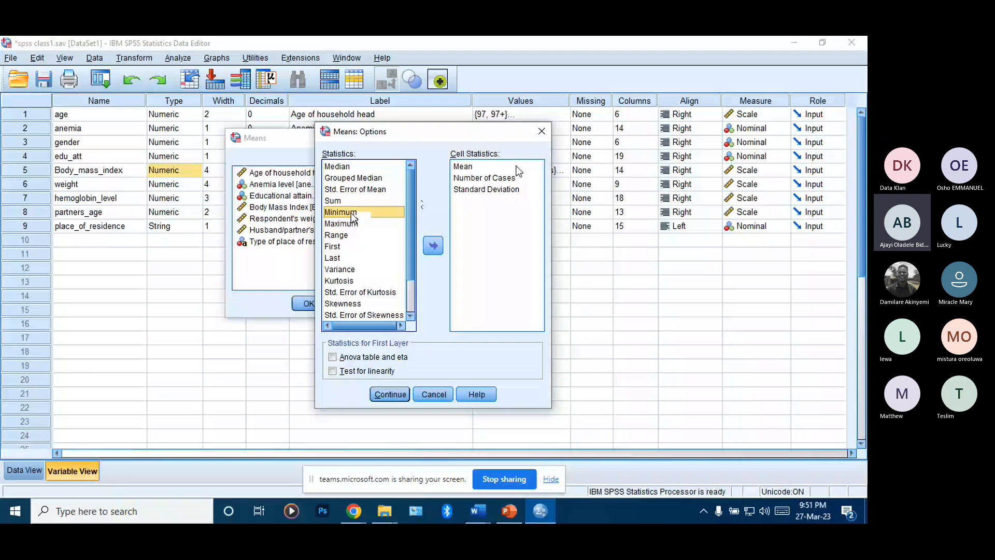
click(432, 247)
click(394, 395)
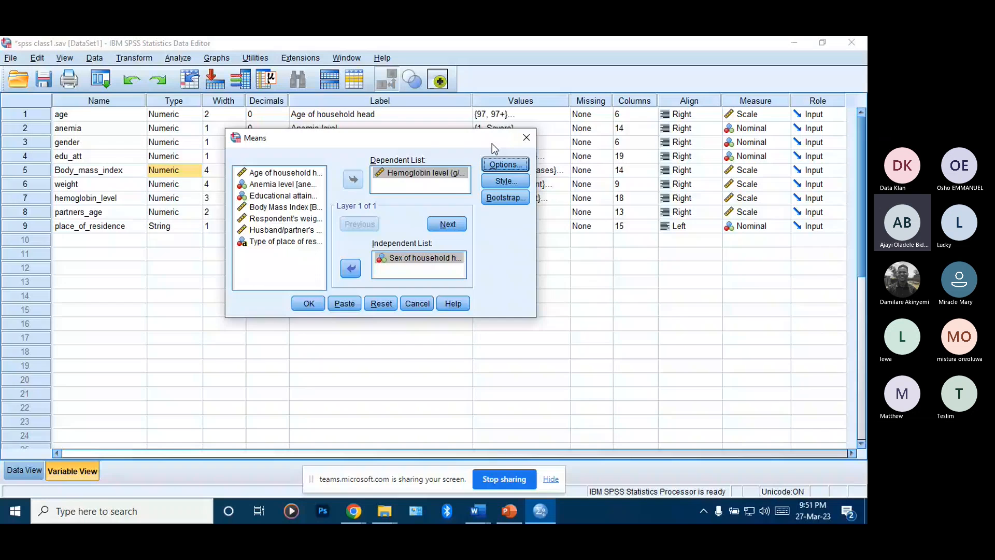
click(511, 182)
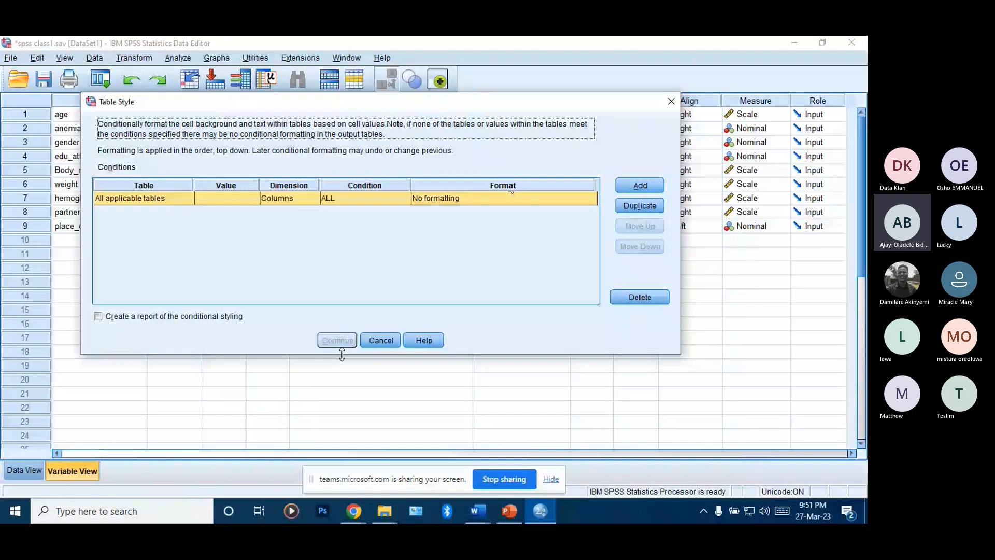
click(379, 343)
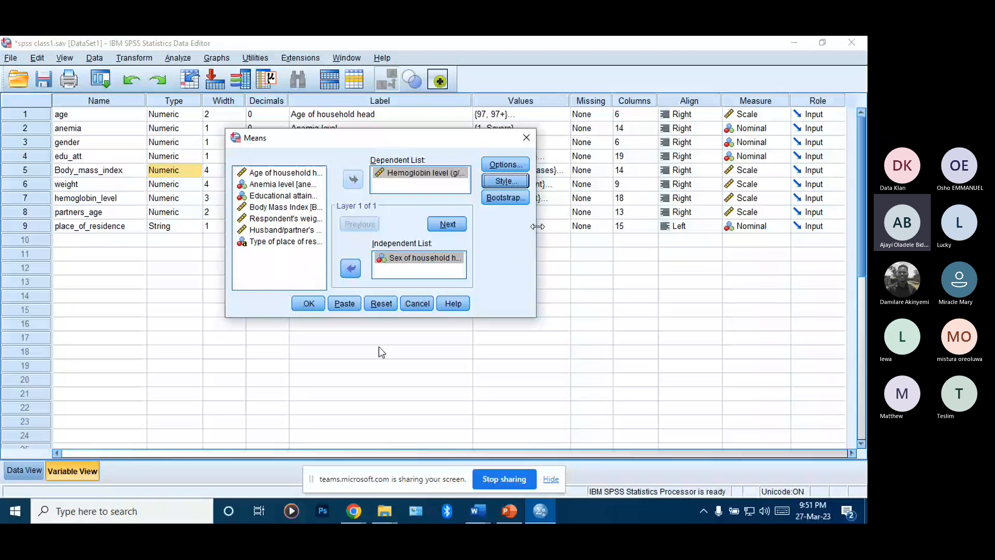
Run the Means comparison and examine the mean hemoglobin level for each sex in the Report table.
click(311, 303)
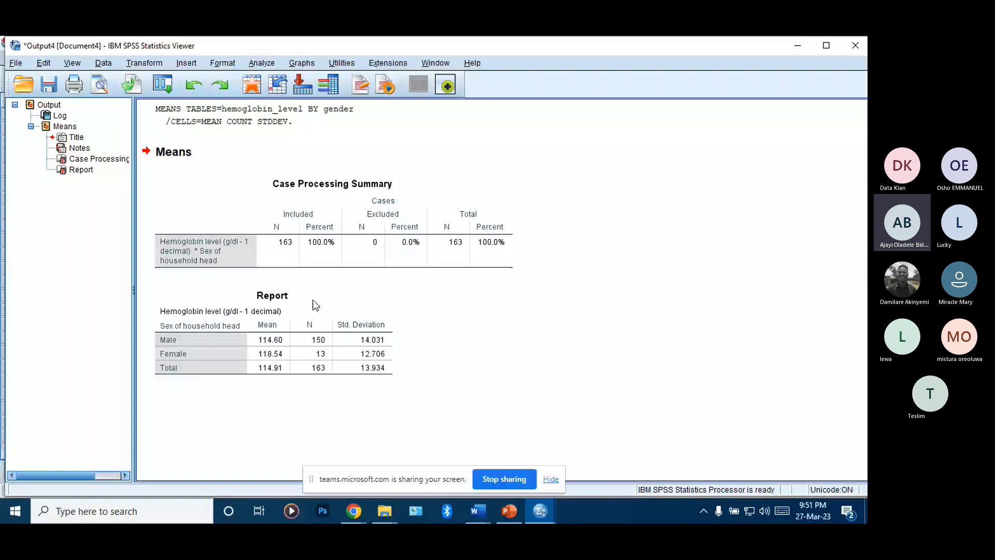
click(303, 341)
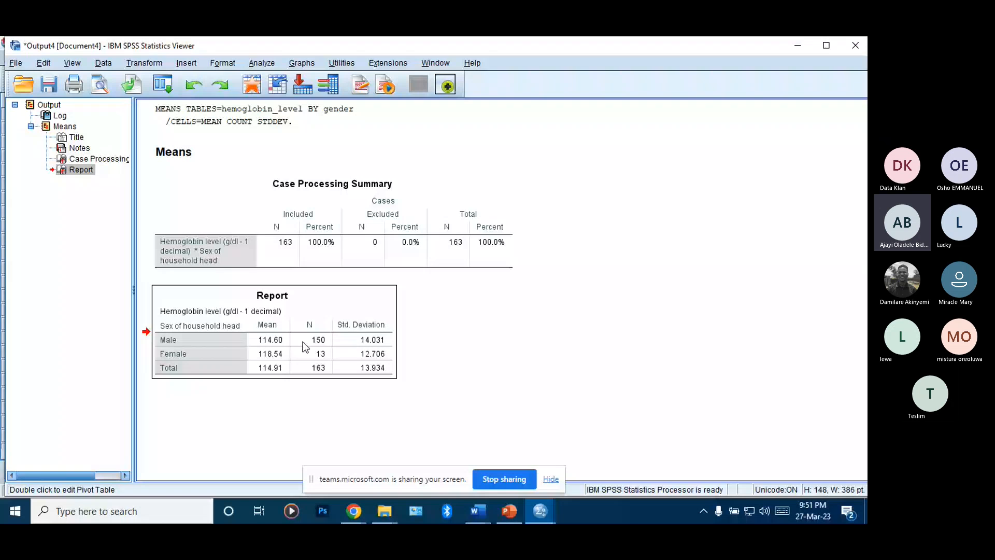
double_click(303, 341)
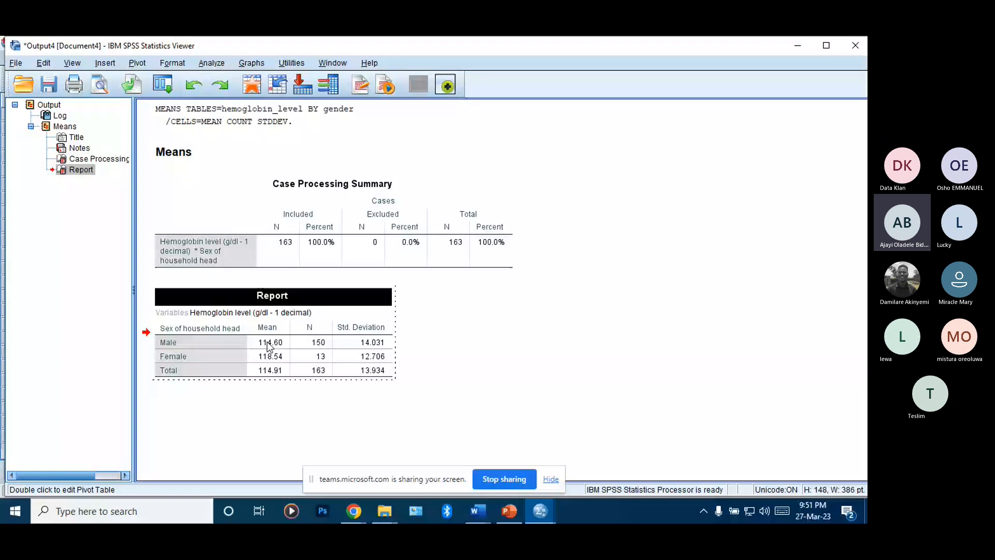
click(269, 330)
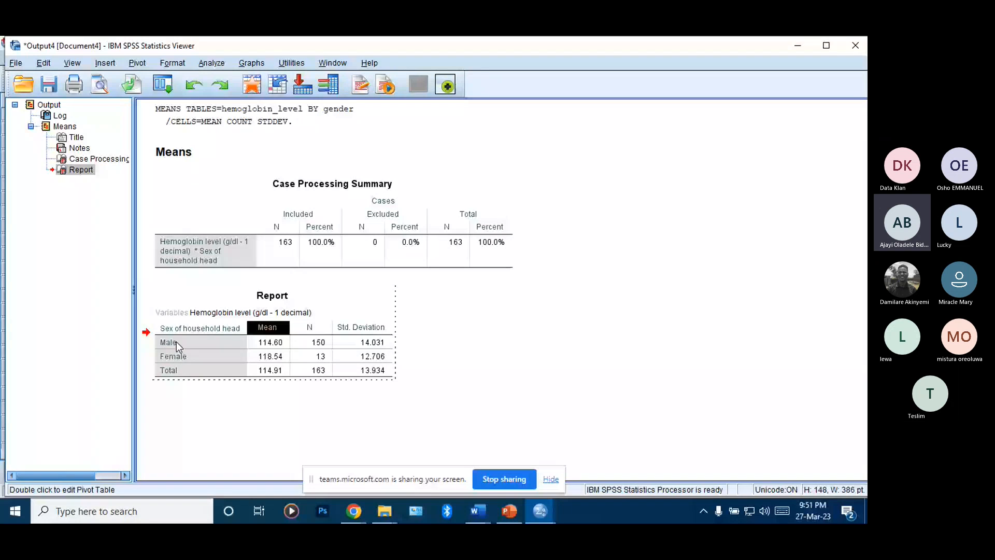
click(281, 358)
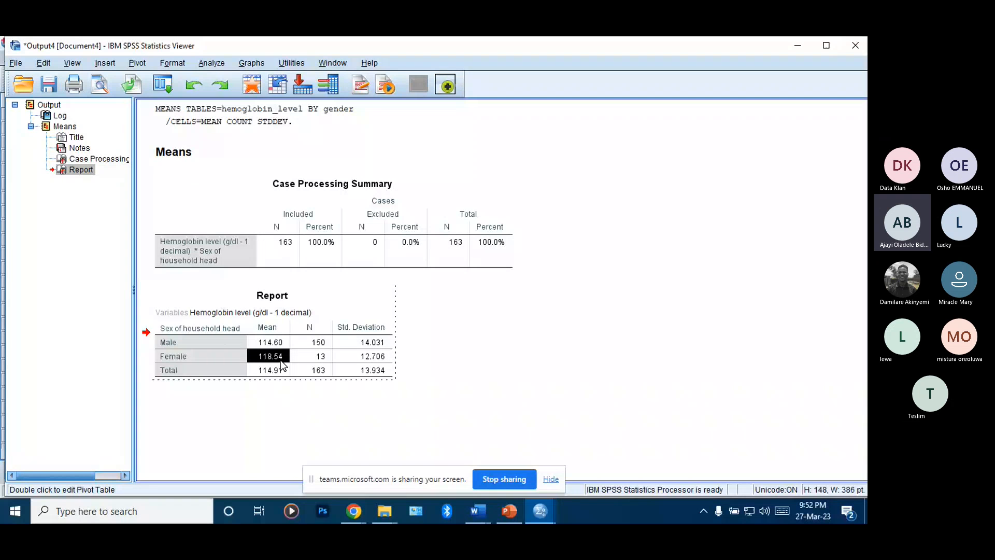
Rerun the Means comparison of Hemoglobin level by Sex of household head with Type of place of residence as the second layer.
click(211, 63)
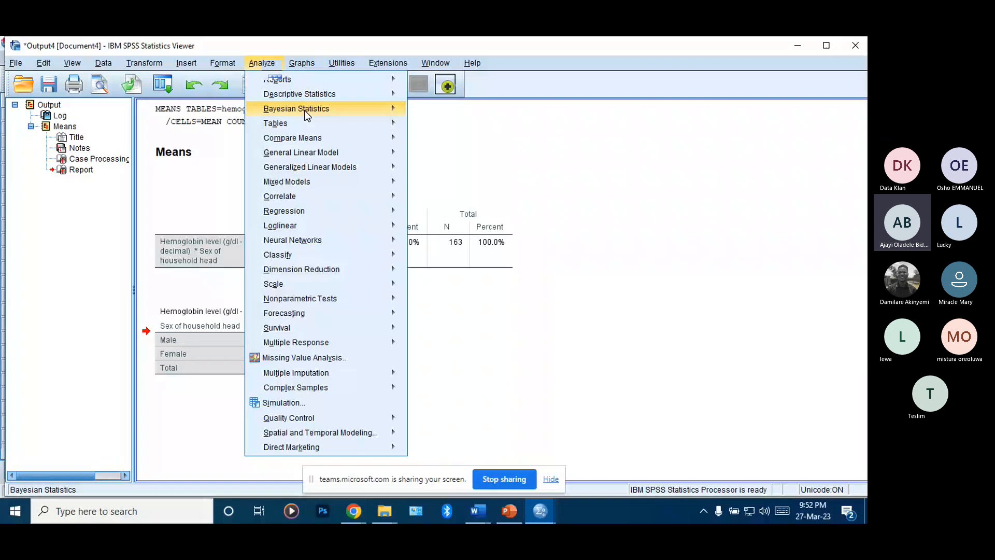
mouse_move(319, 126)
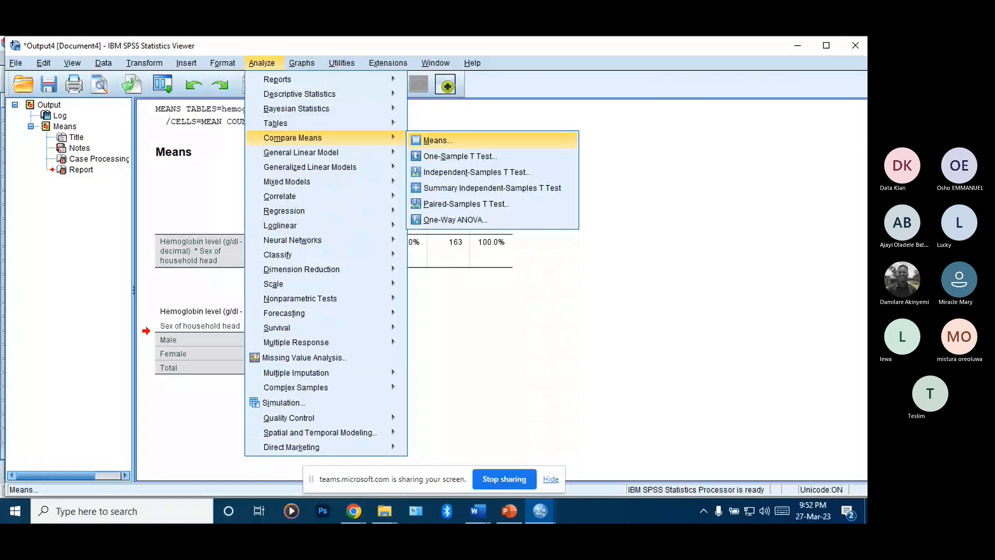
click(438, 140)
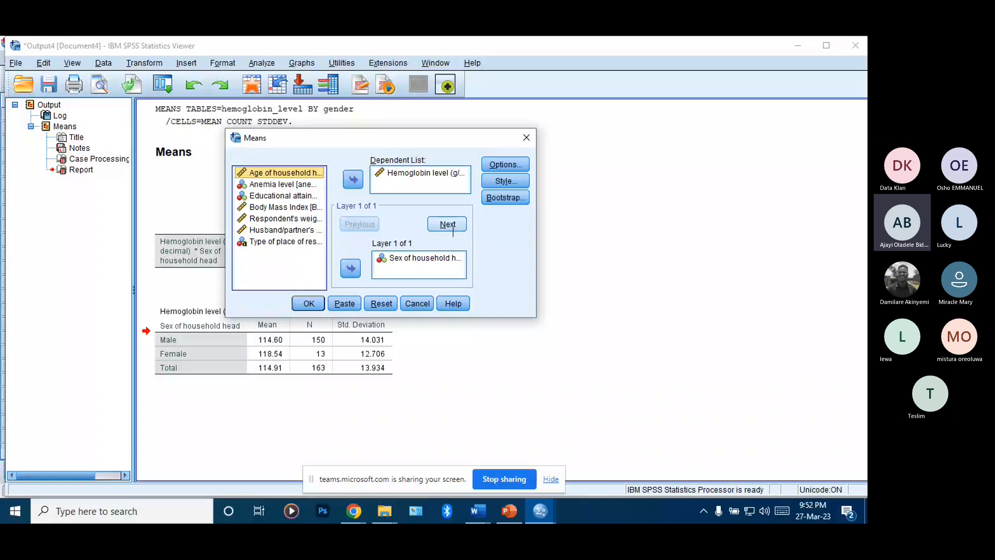
click(453, 228)
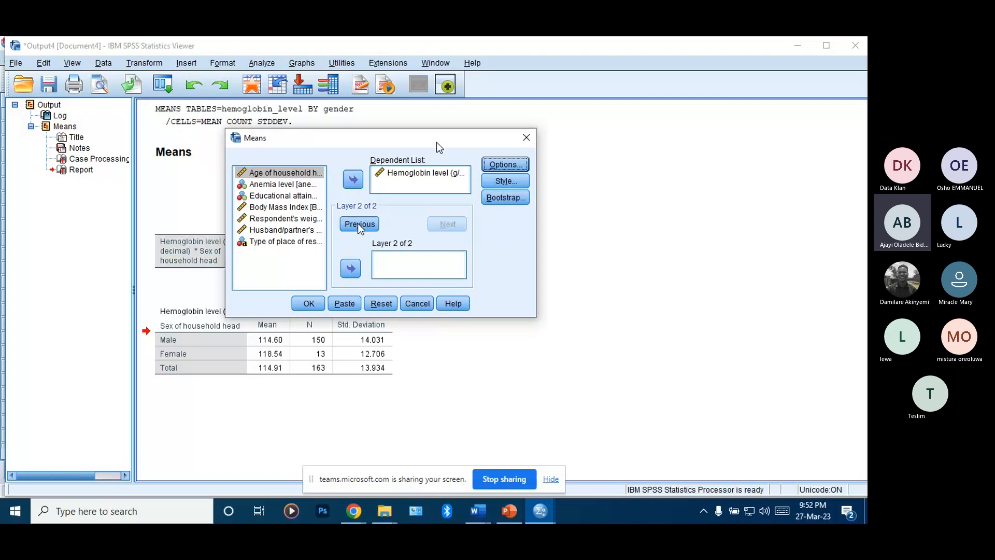
click(290, 242)
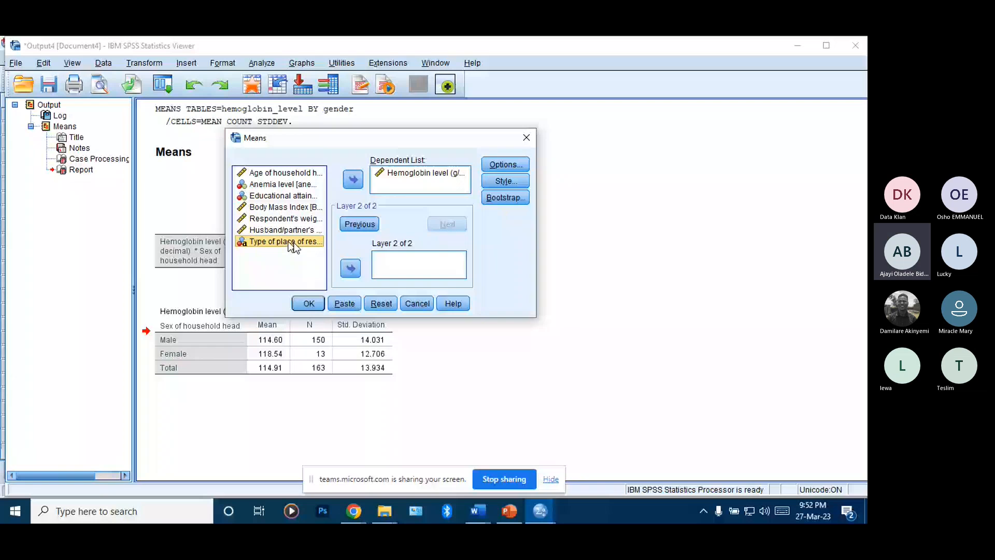
click(350, 268)
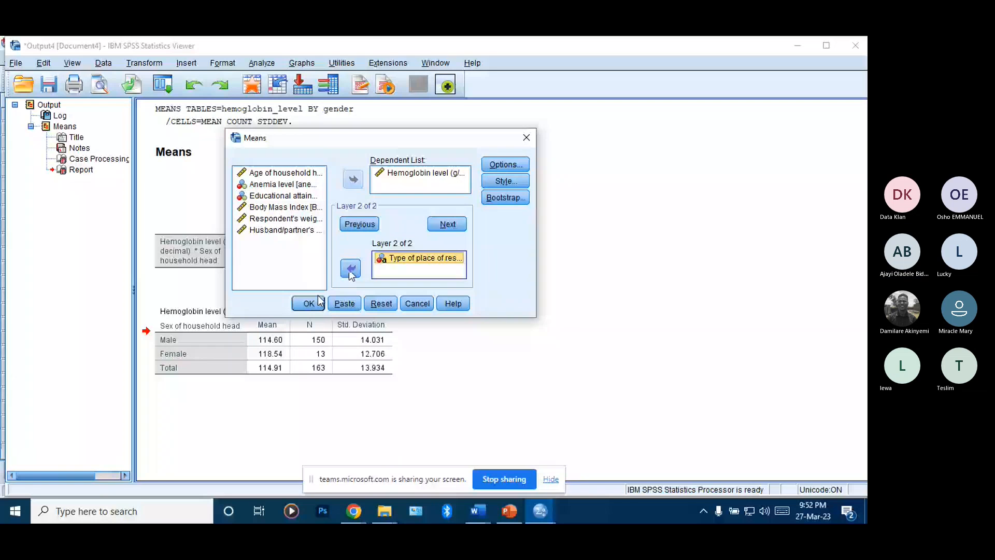
click(319, 302)
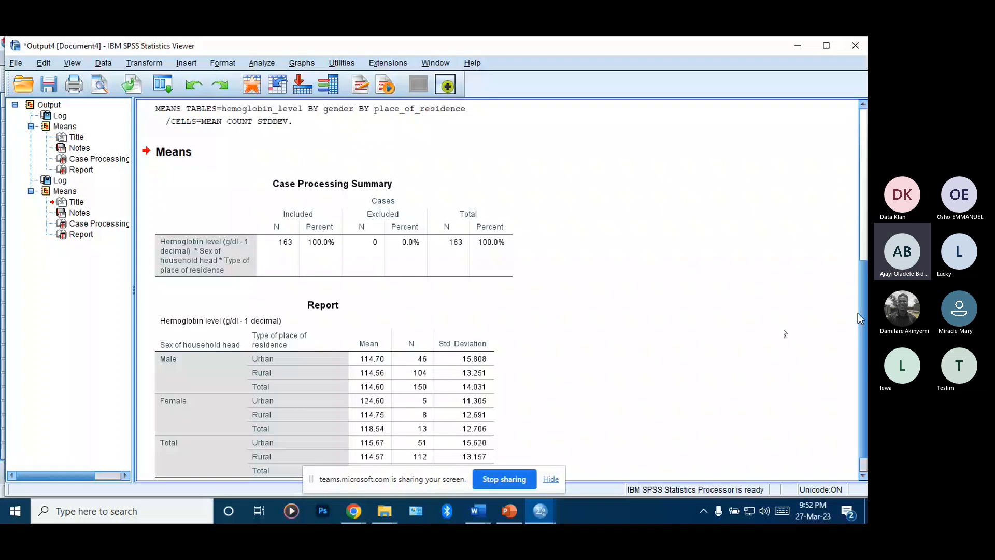
Examine the mean hemoglobin levels for urban and rural male household heads in the layered Report table.
scroll(862, 361, down, 1)
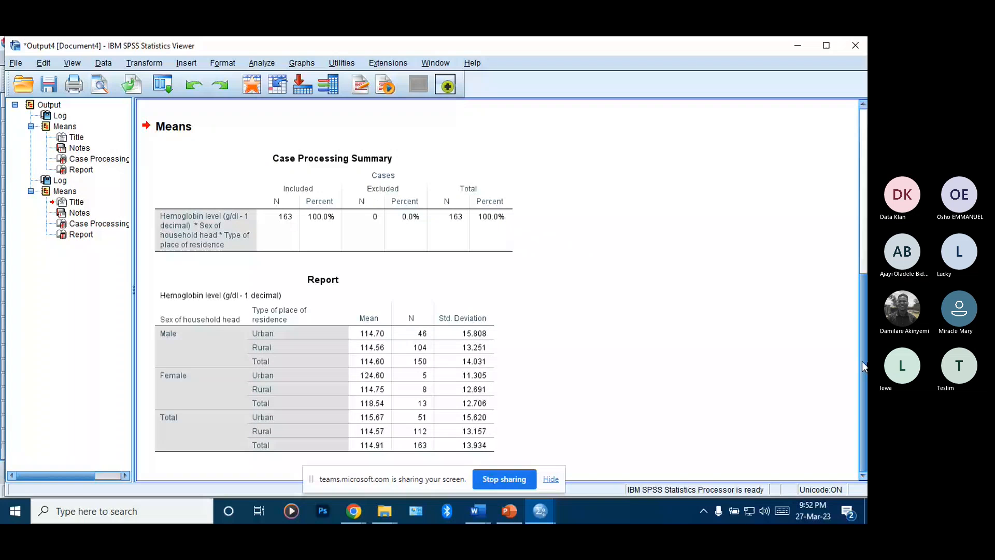
click(317, 321)
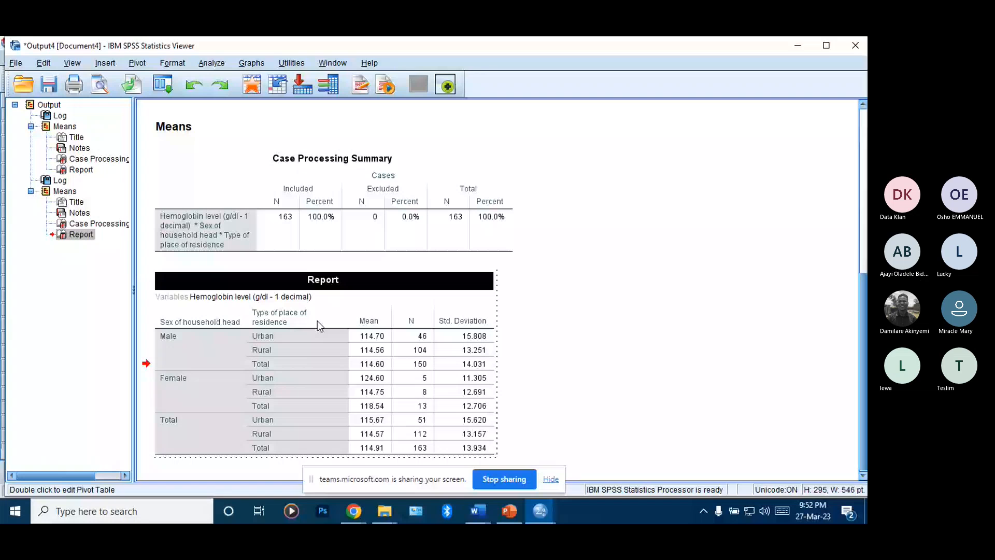
click(376, 338)
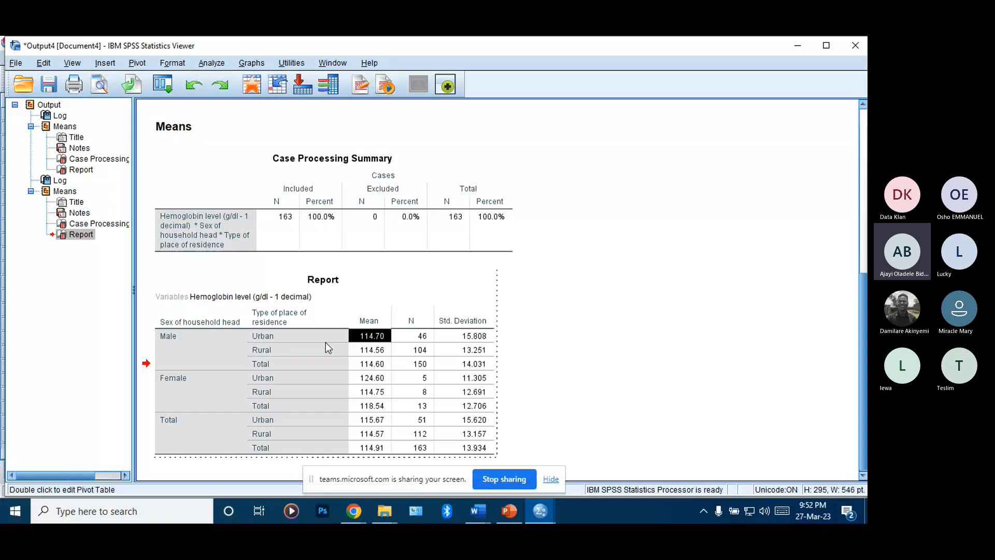
click(278, 336)
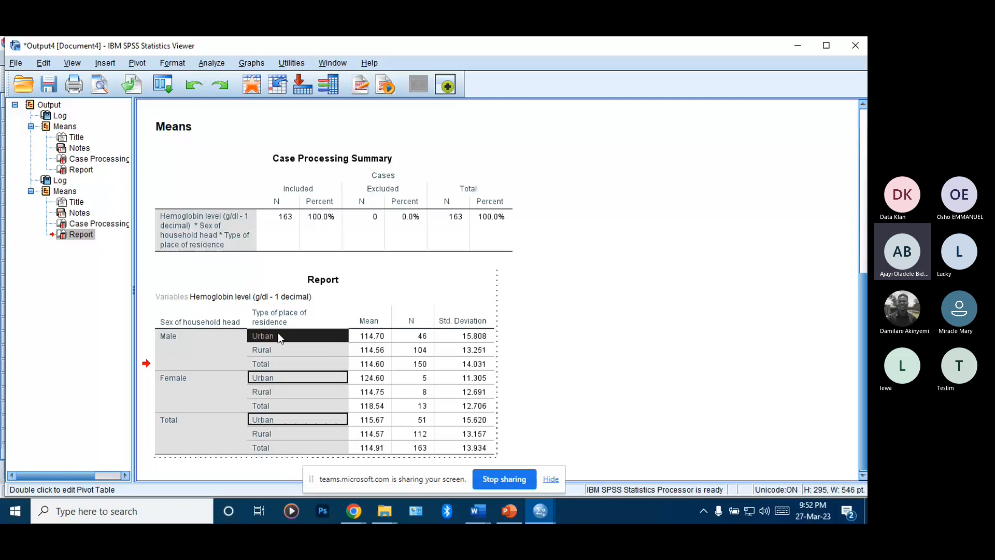
click(378, 337)
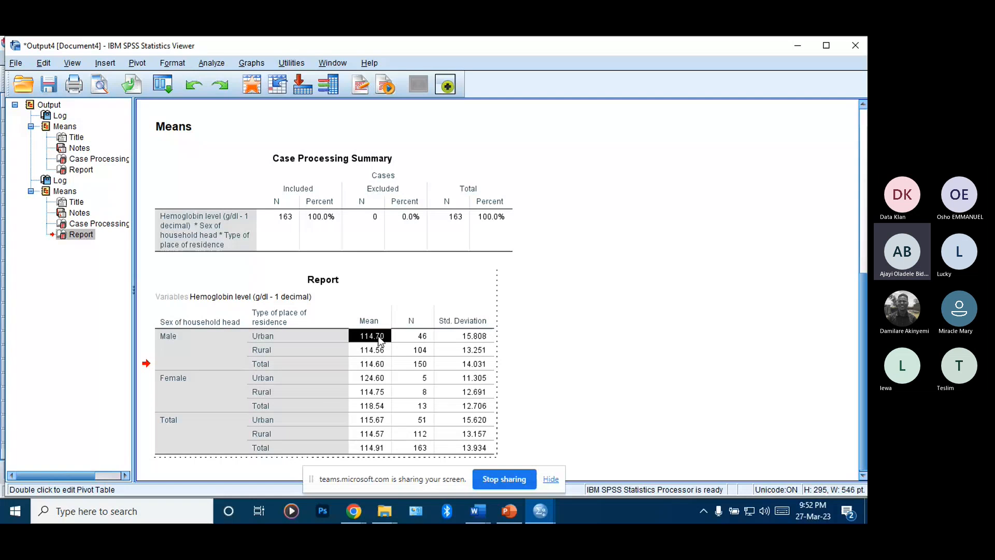
drag(864, 336, 866, 337)
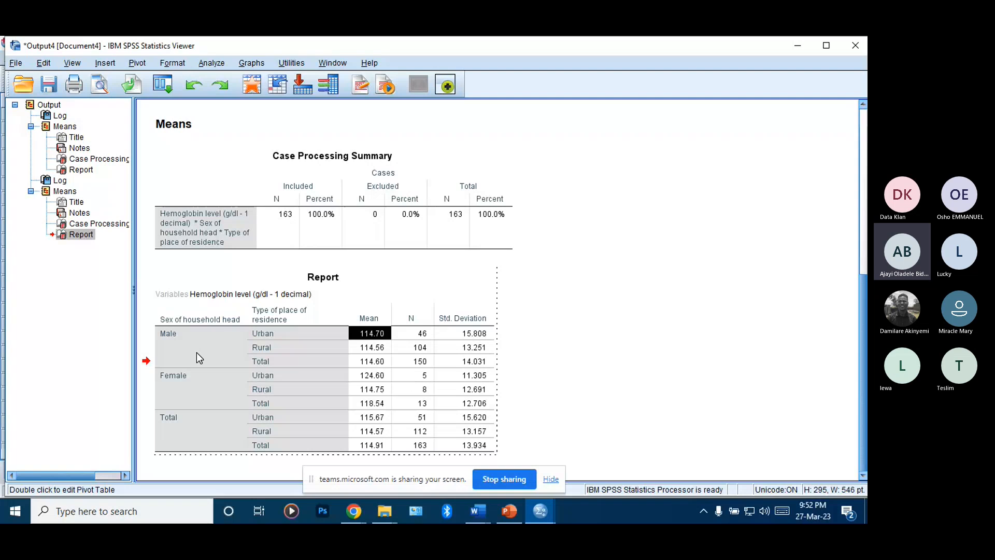
click(173, 335)
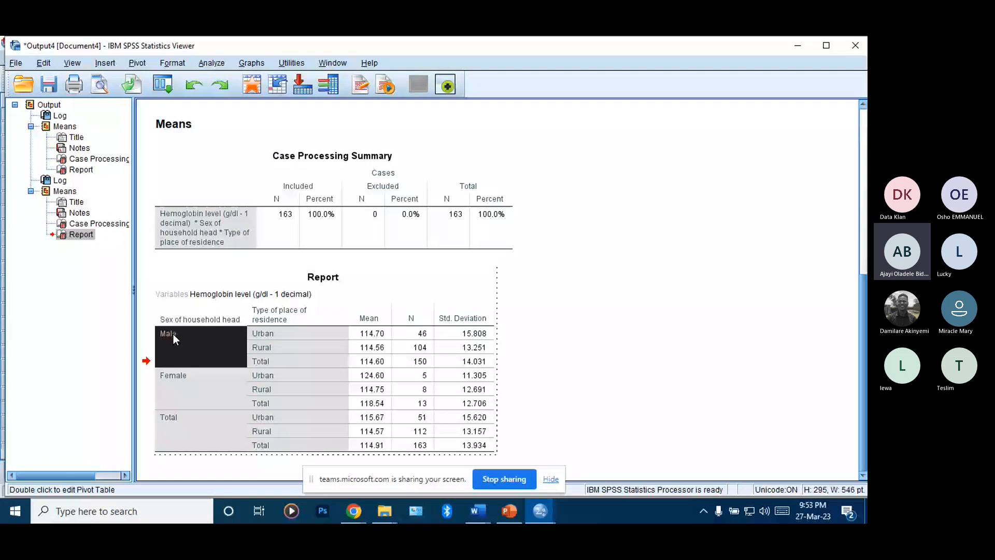
click(261, 347)
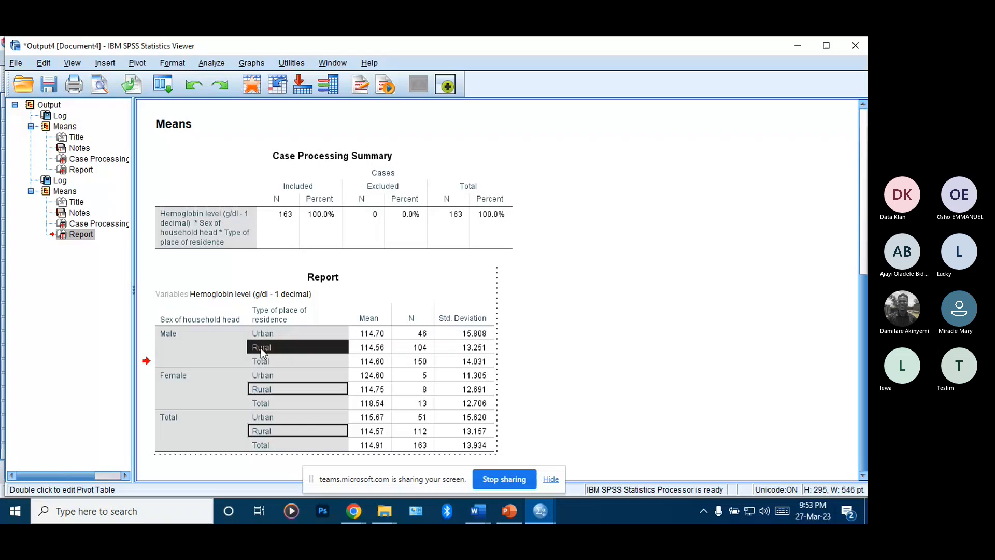
click(381, 347)
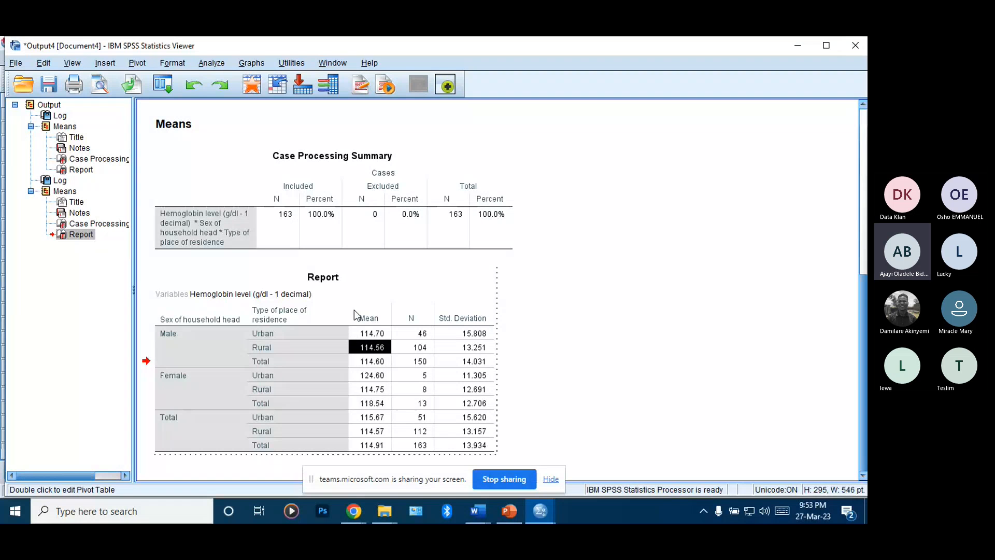
Examine the mean hemoglobin levels for urban and rural female household heads in the layered Report table.
click(172, 377)
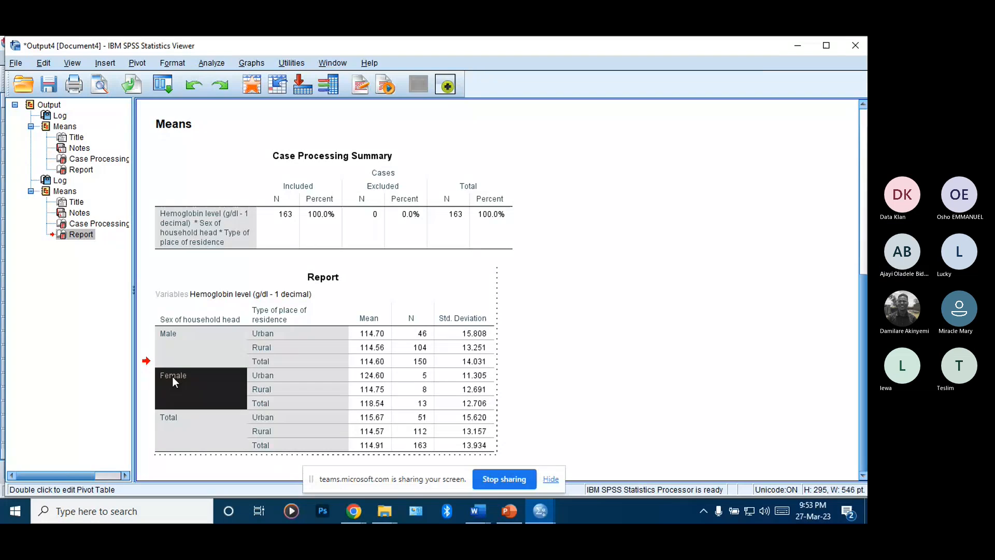
click(265, 376)
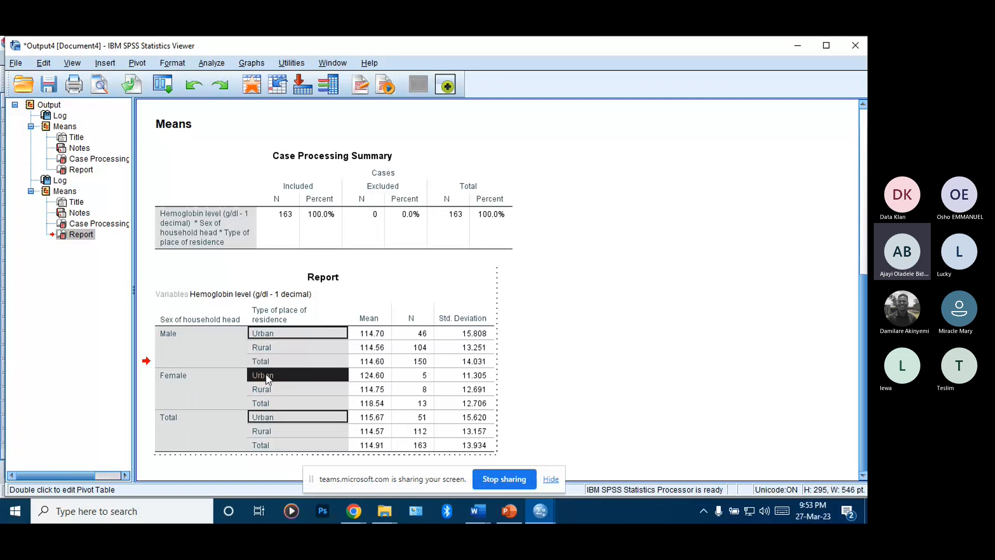
click(383, 376)
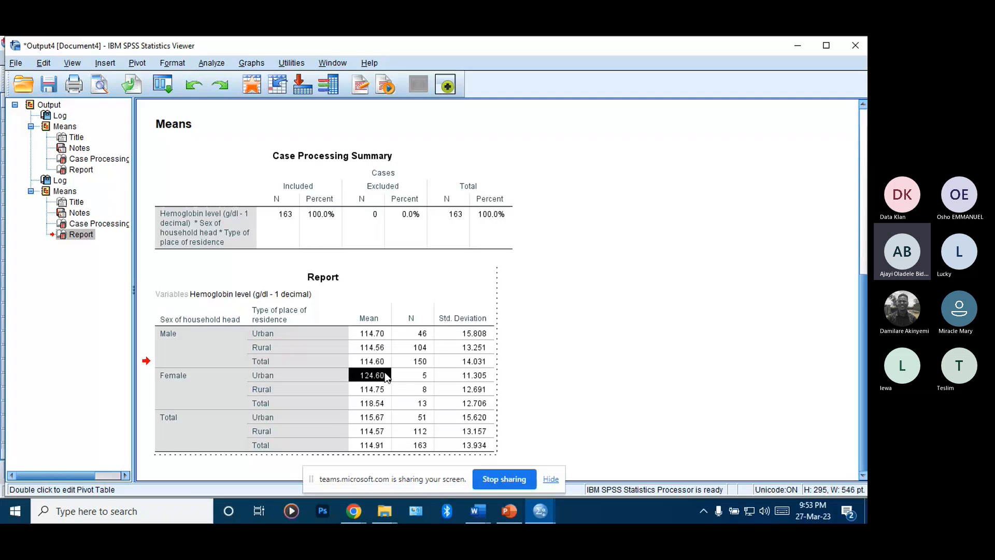
click(200, 382)
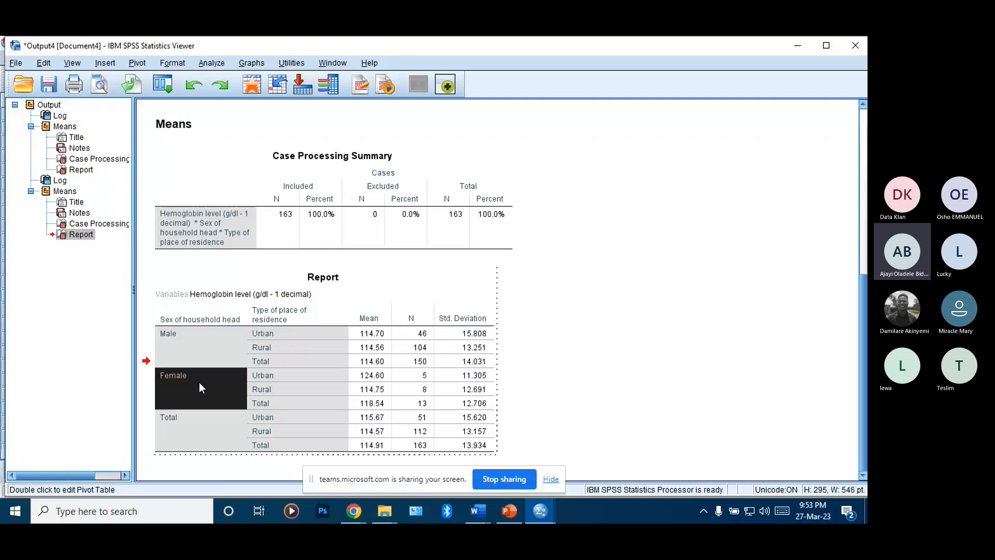
click(261, 392)
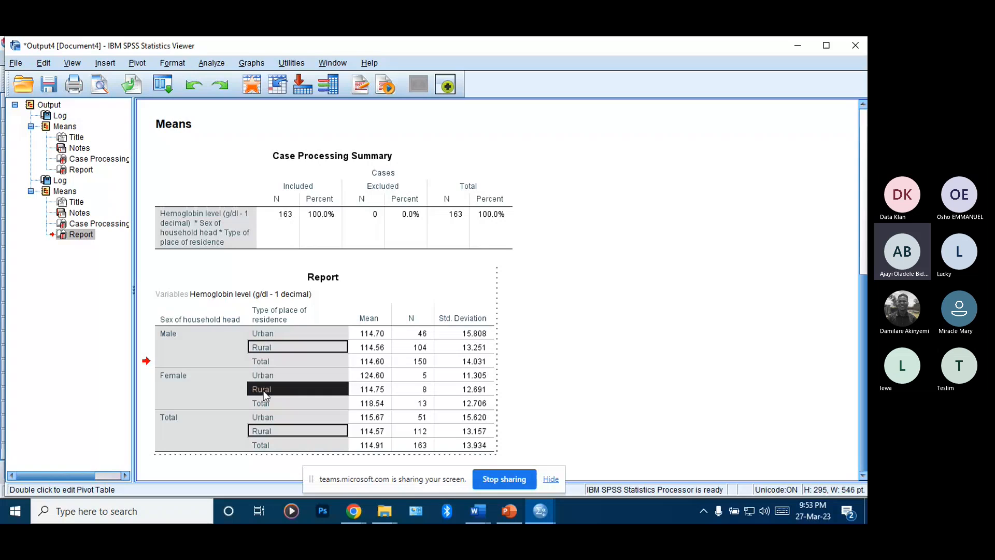
click(377, 394)
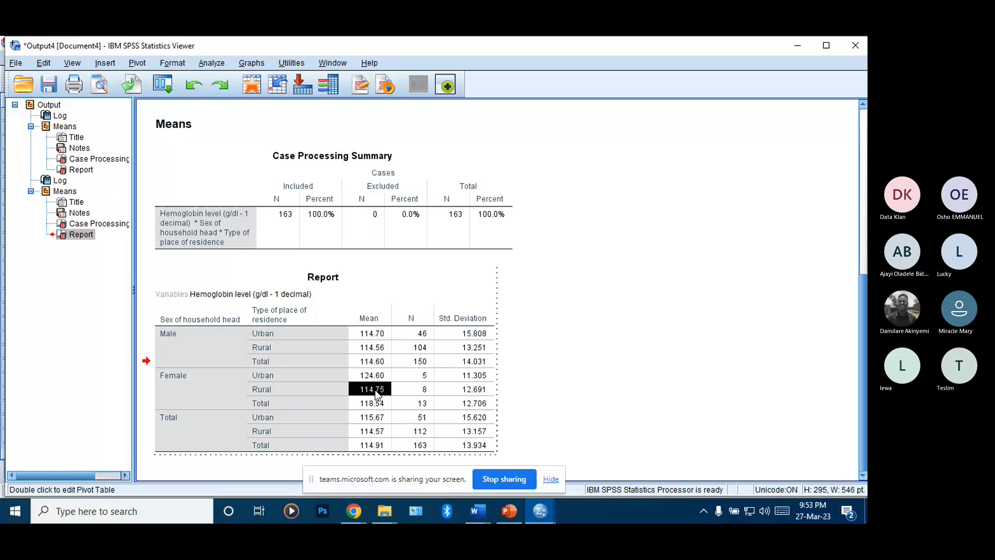
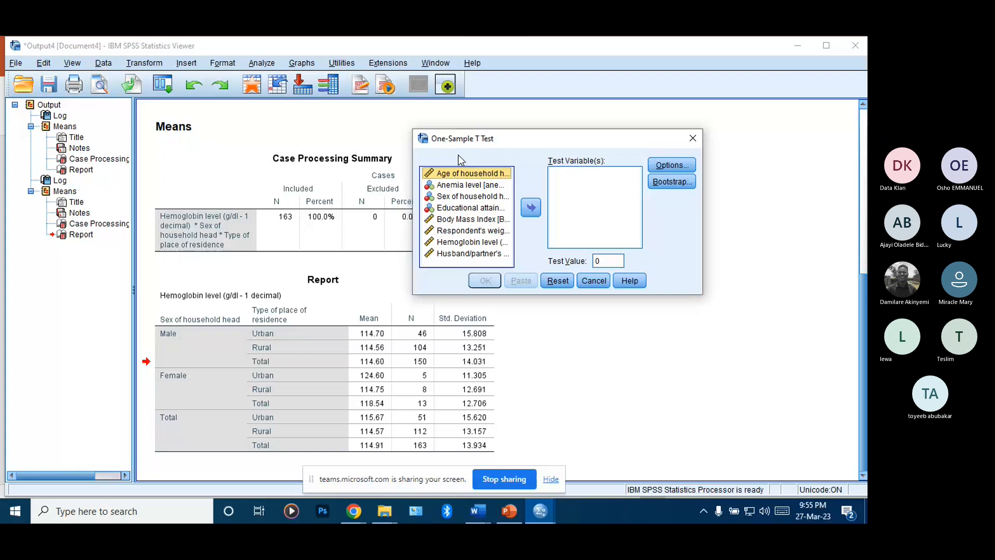
Switch to the PowerPoint presentation and highlight the null and alternative hypotheses on the One Sample T-test slide.
click(508, 513)
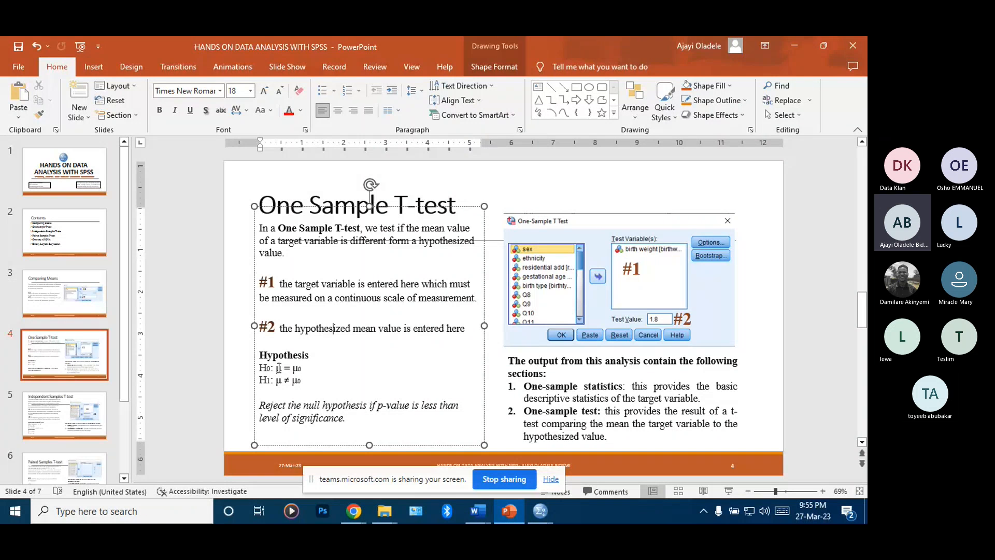
drag(260, 368, 303, 380)
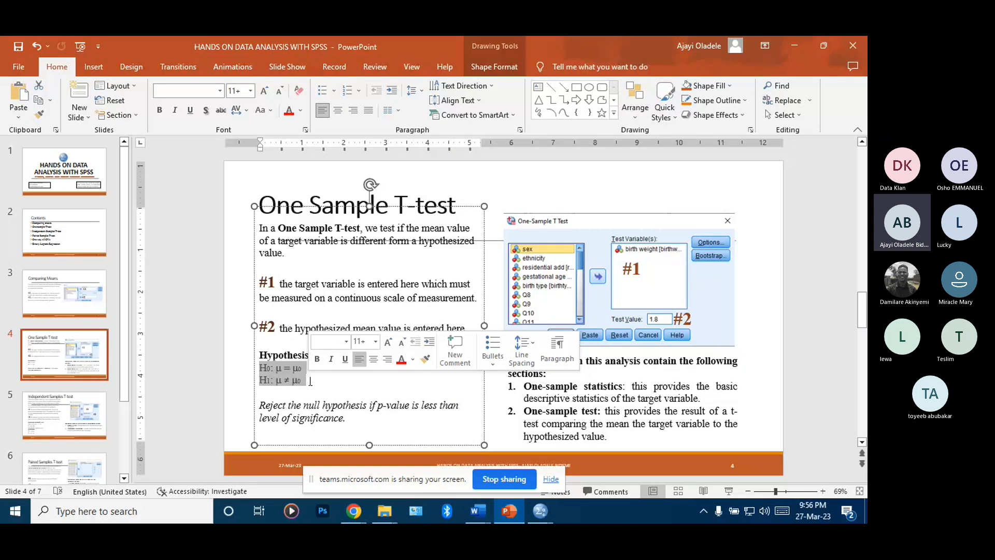
Switch to the SPSS Data Editor and set up a One-Sample T Test with Hemoglobin level as the test variable and 84 as the test value.
click(540, 511)
click(480, 457)
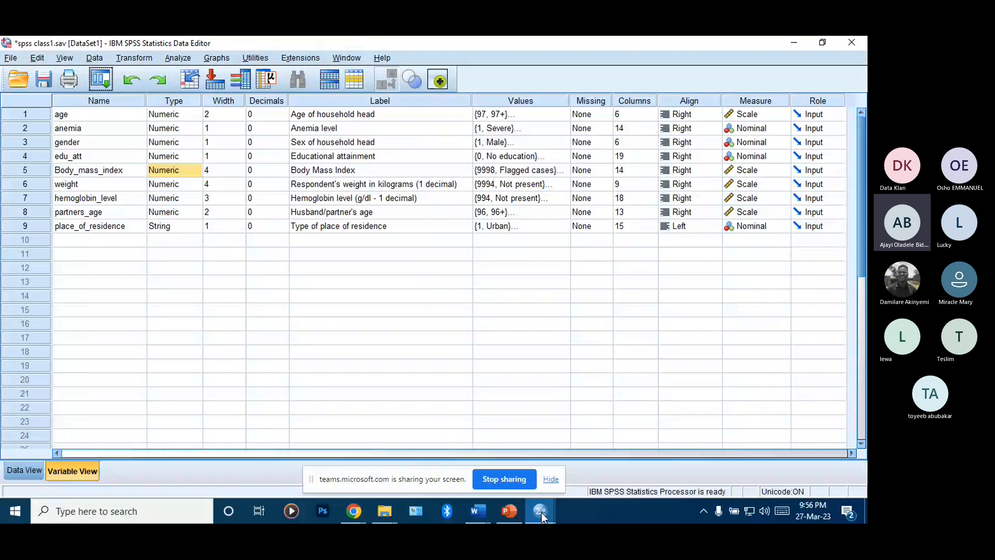
click(542, 512)
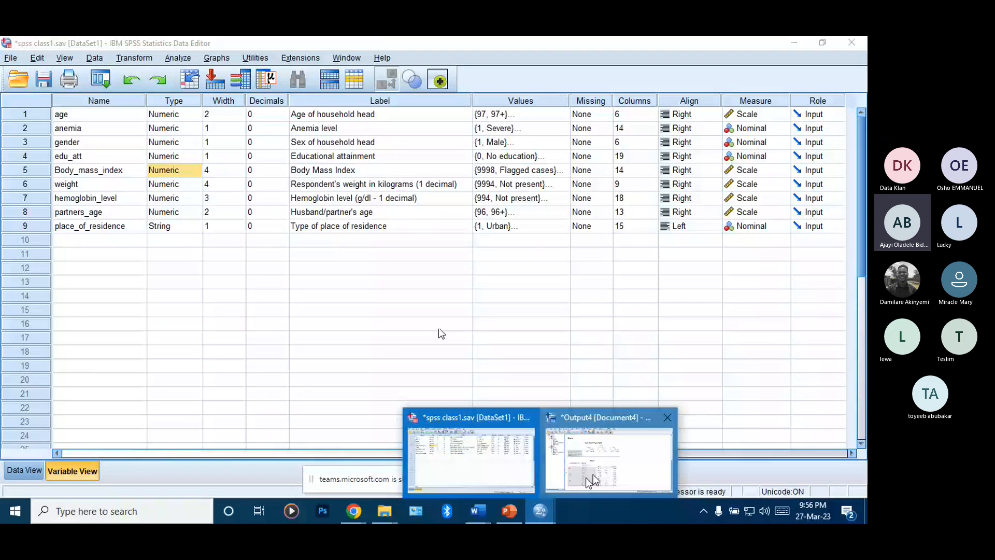
click(178, 58)
click(294, 141)
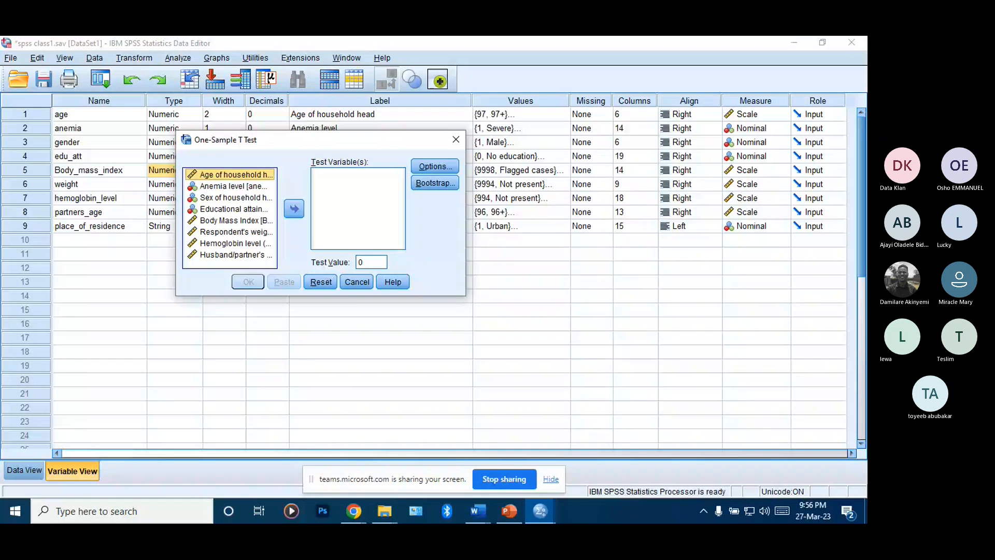
click(236, 244)
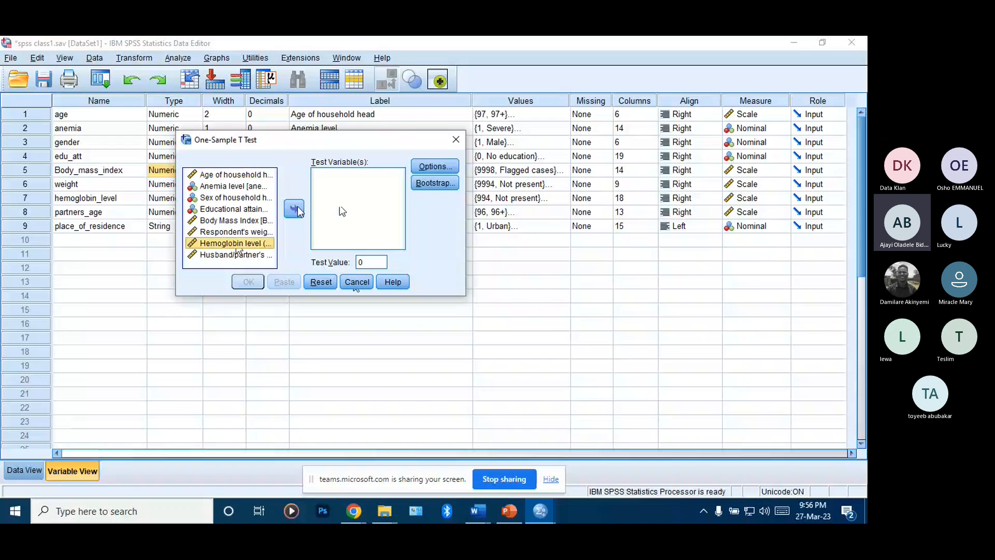
click(294, 208)
double_click(368, 262)
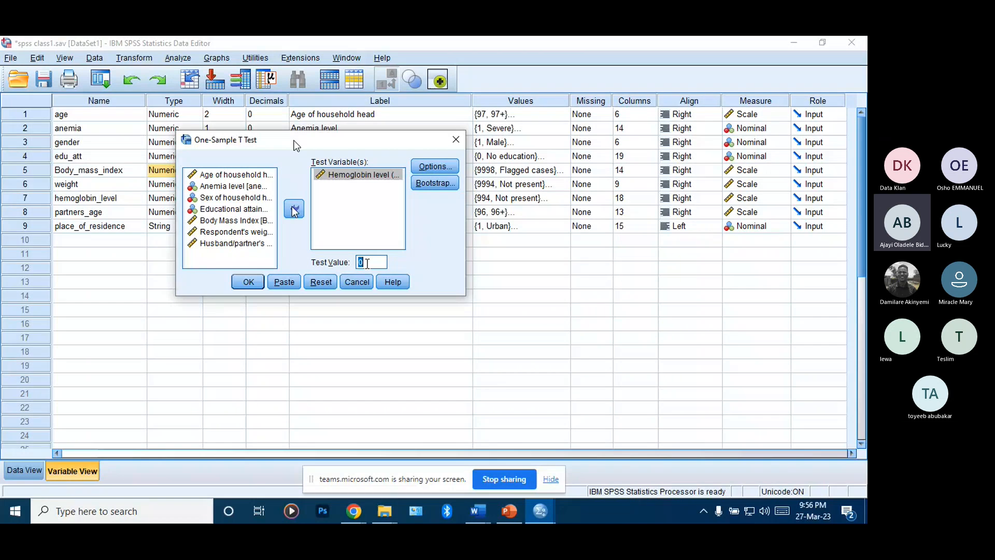
text(84)
text(4)
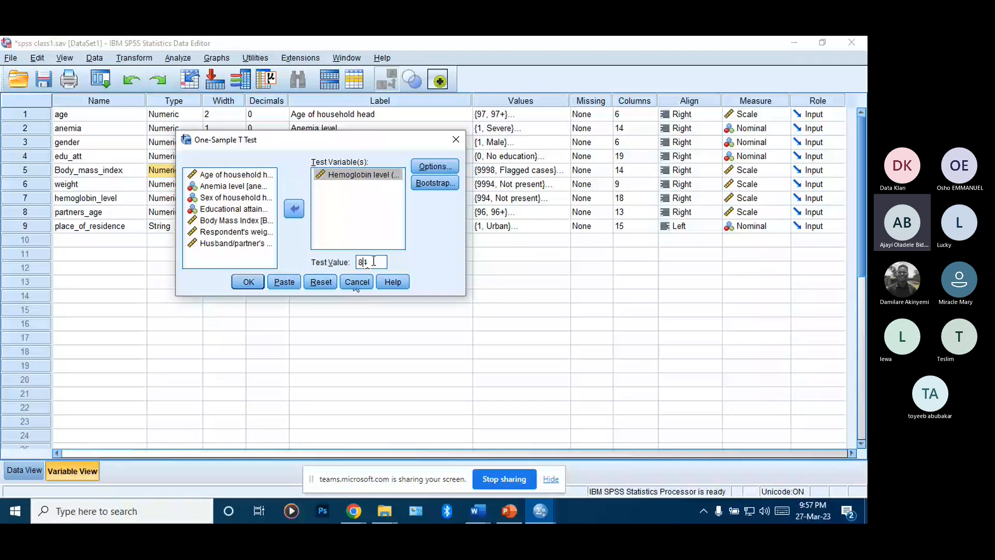
text(4)
Check the One-Sample T Test options for Hemoglobin level and run the test.
click(365, 180)
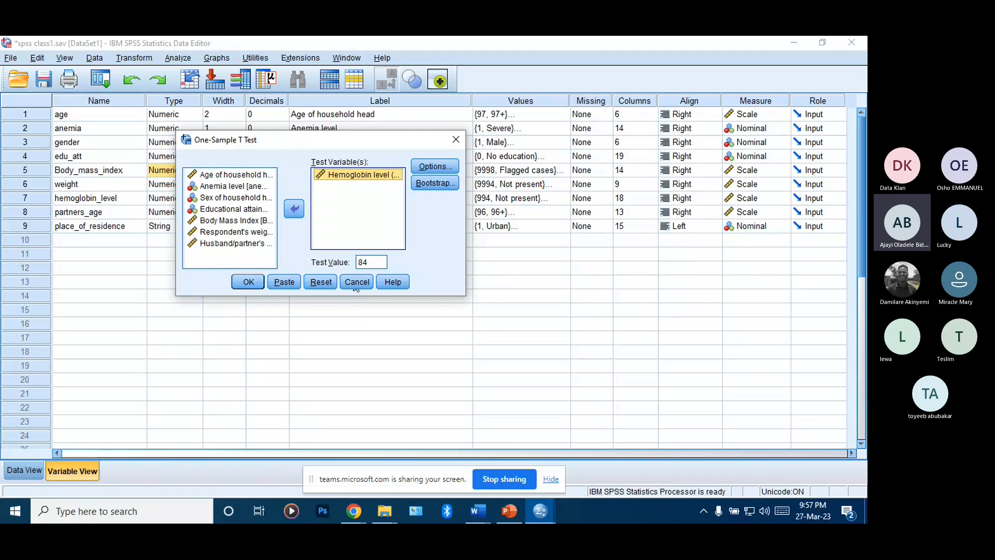
click(437, 167)
key(Return)
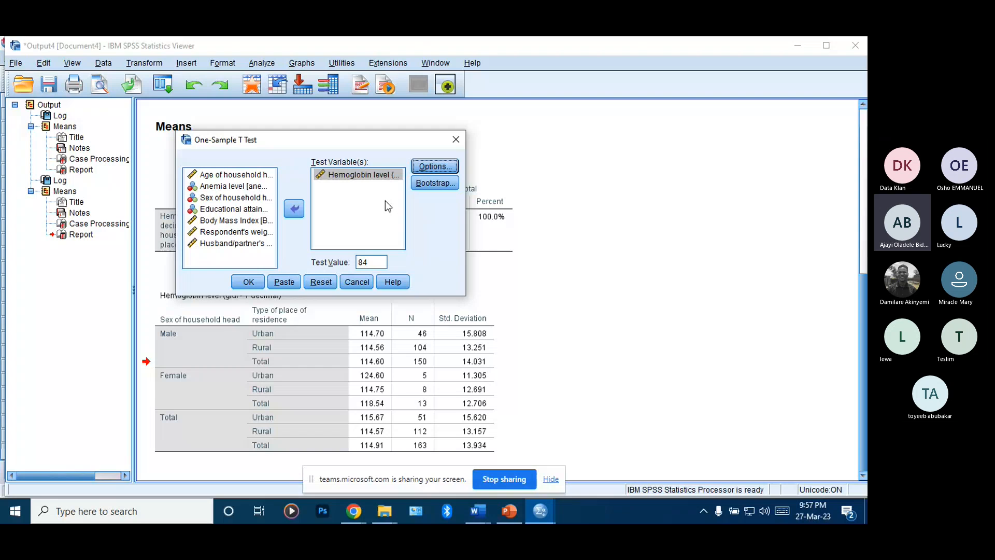
click(251, 283)
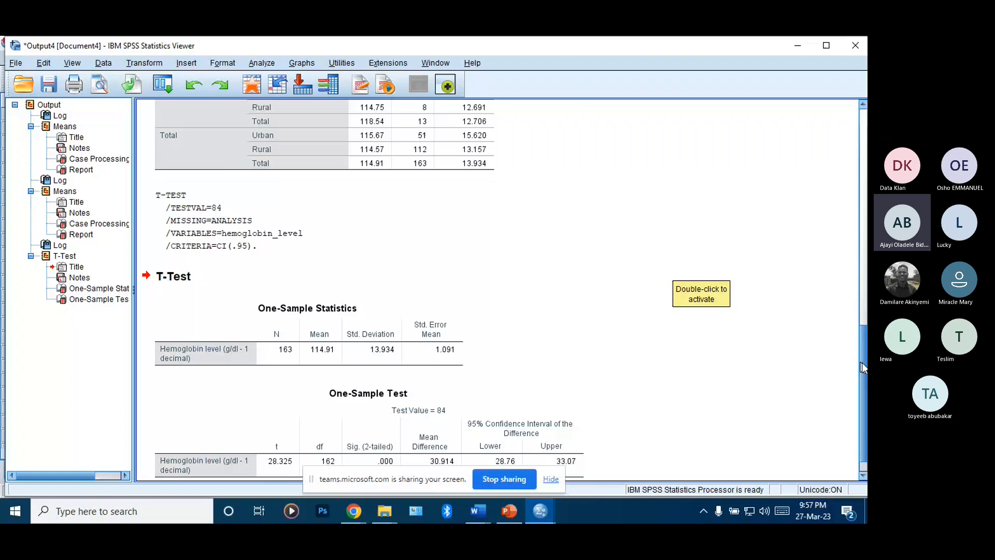
scroll(294, 325, down, 1)
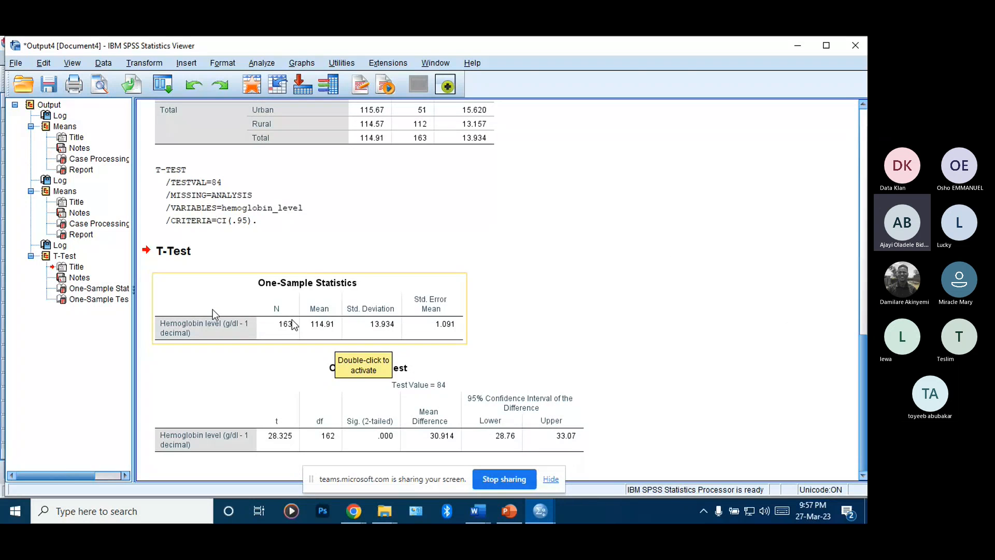
Examine the sample size, mean, standard deviation and standard error for Hemoglobin level in the One-Sample Statistics table.
click(284, 322)
double_click(284, 321)
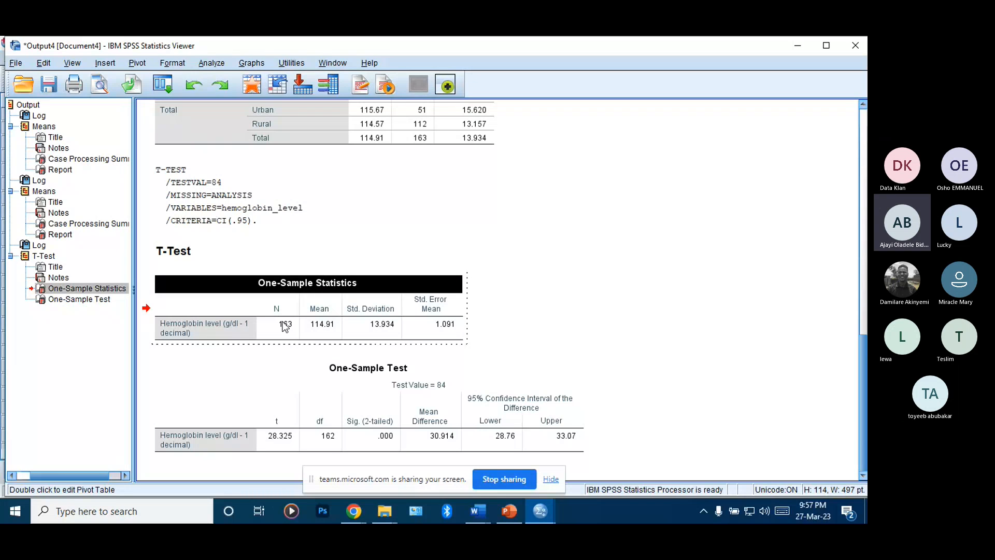
click(284, 326)
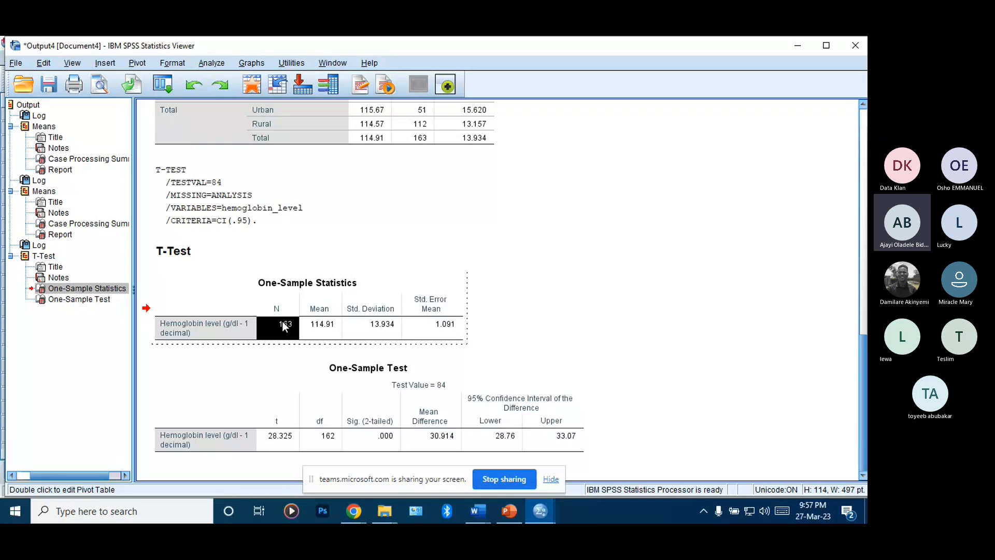
click(322, 328)
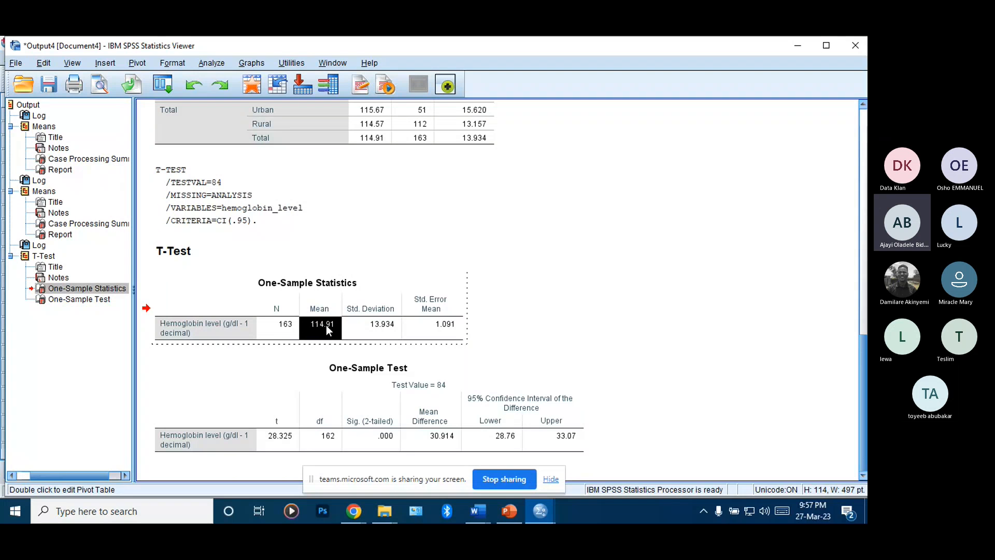
click(390, 329)
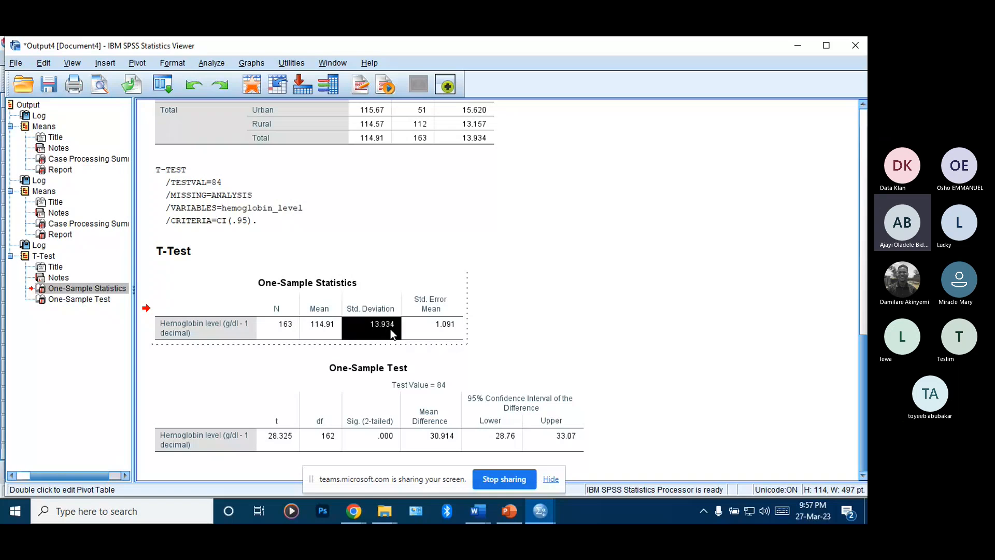
click(440, 337)
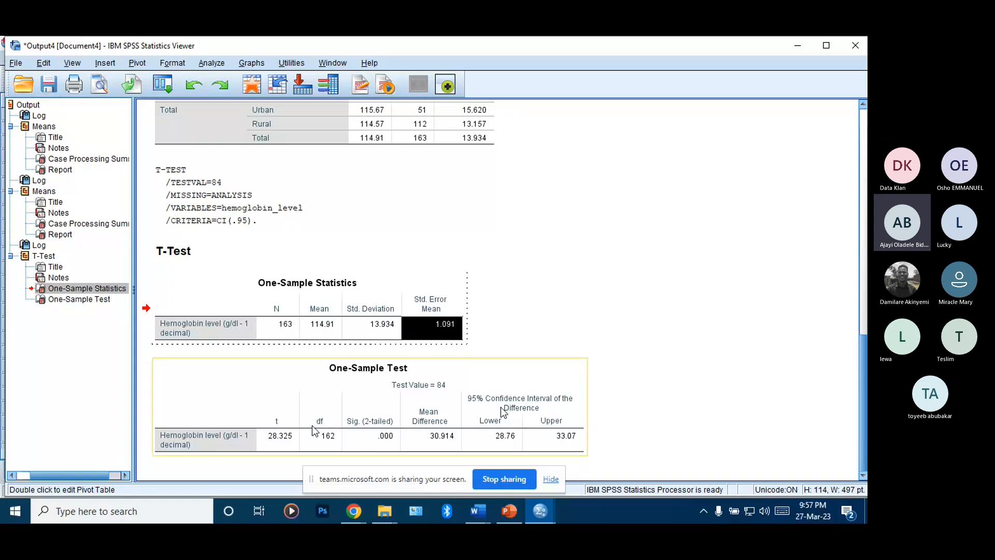
Examine the exact significance value and compare the mean difference in the One-Sample Test table with the sample mean and test value.
click(409, 369)
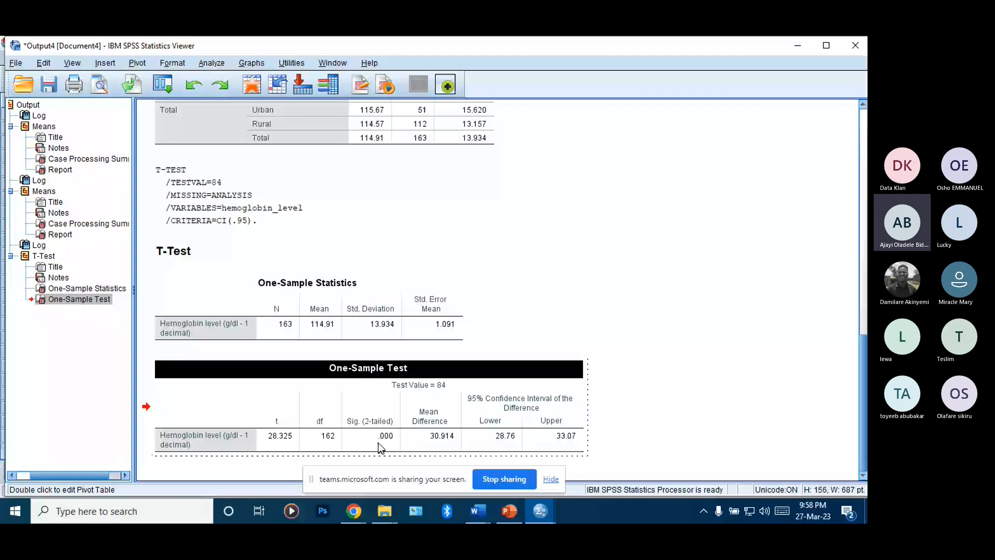
mouse_move(380, 448)
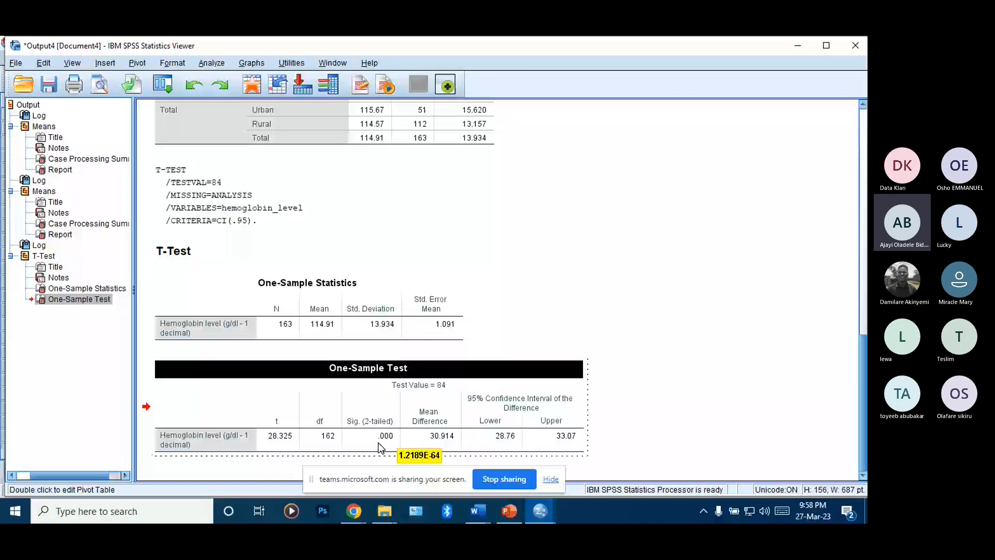
click(440, 441)
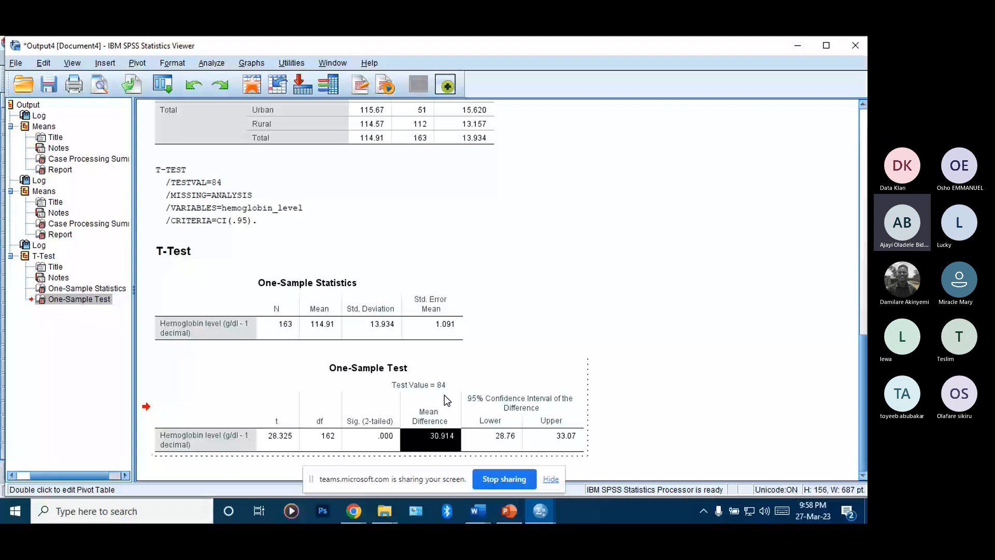
click(456, 387)
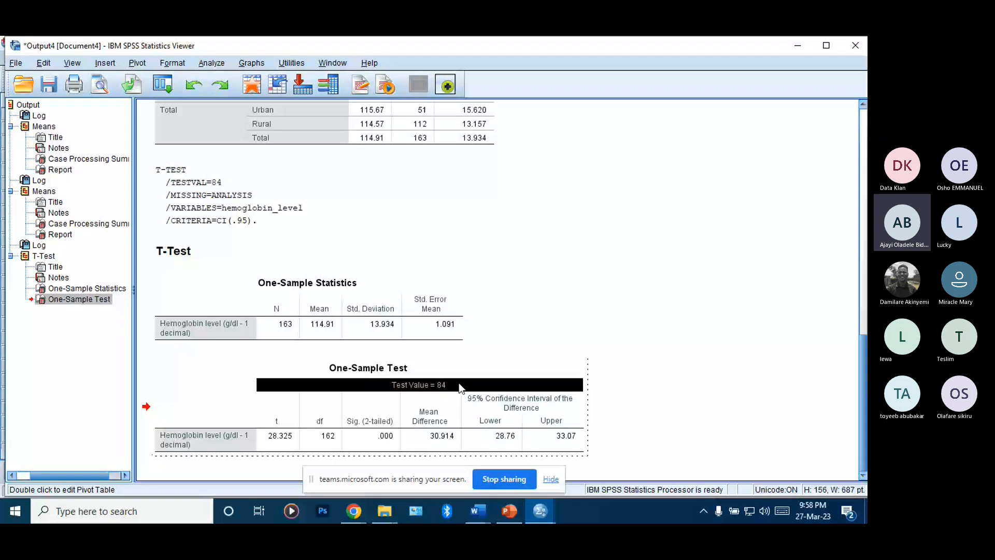
click(324, 332)
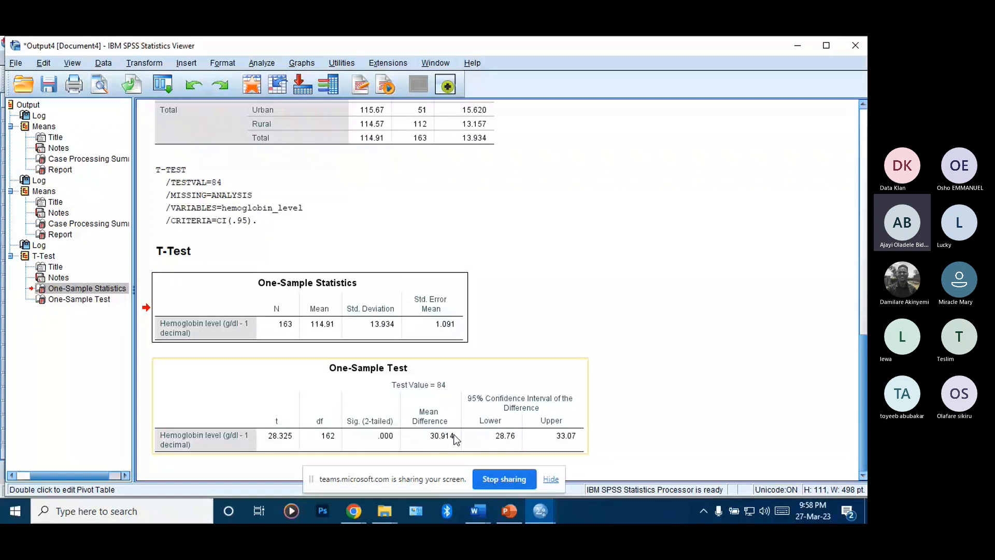
click(443, 447)
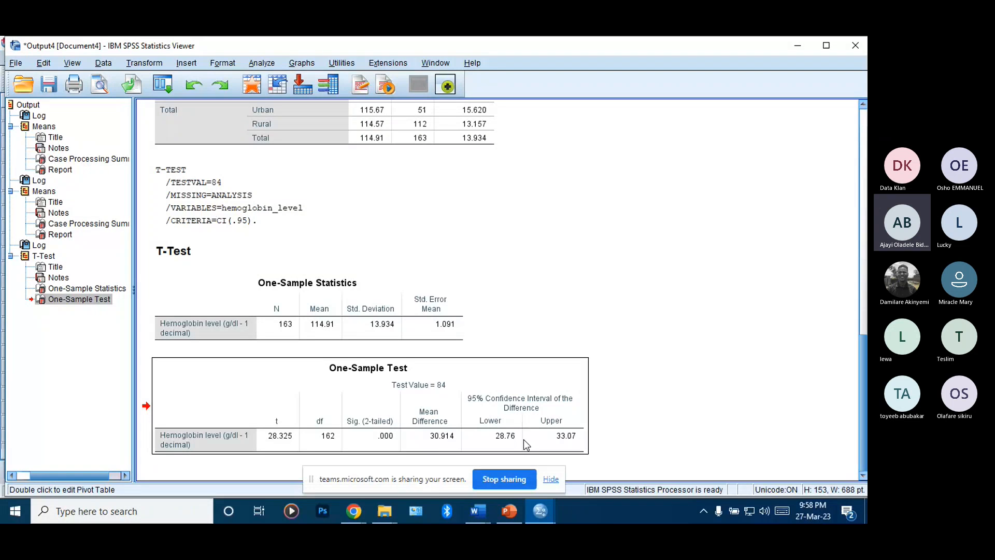
Examine the lower and upper 95% confidence limits, the two-tailed significance and the test value in the One-Sample Test table.
double_click(511, 439)
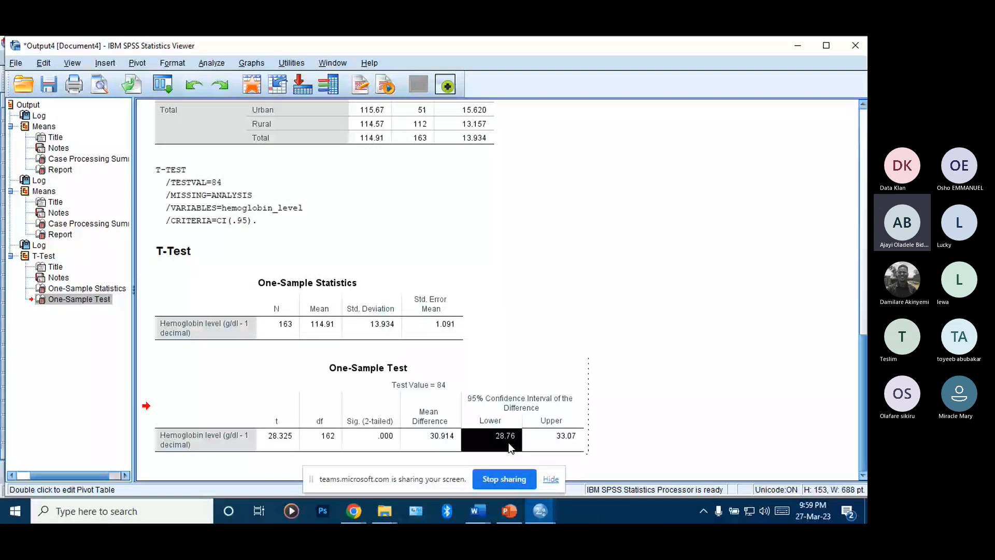
click(560, 449)
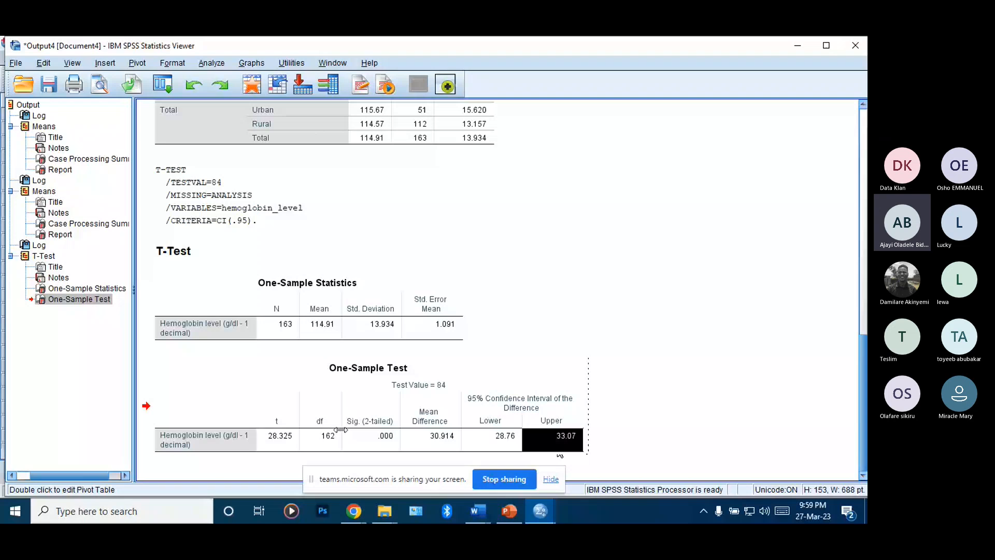
click(385, 447)
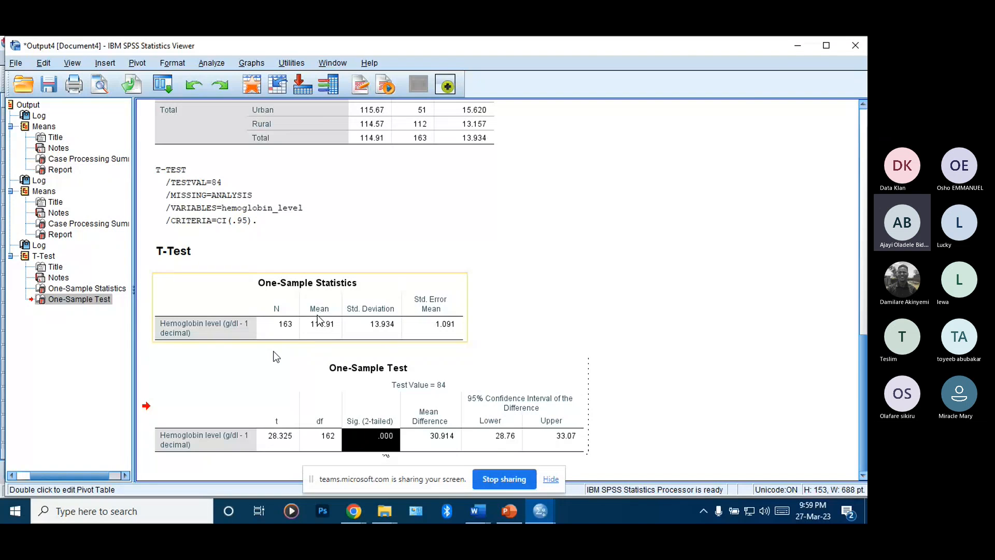
click(441, 392)
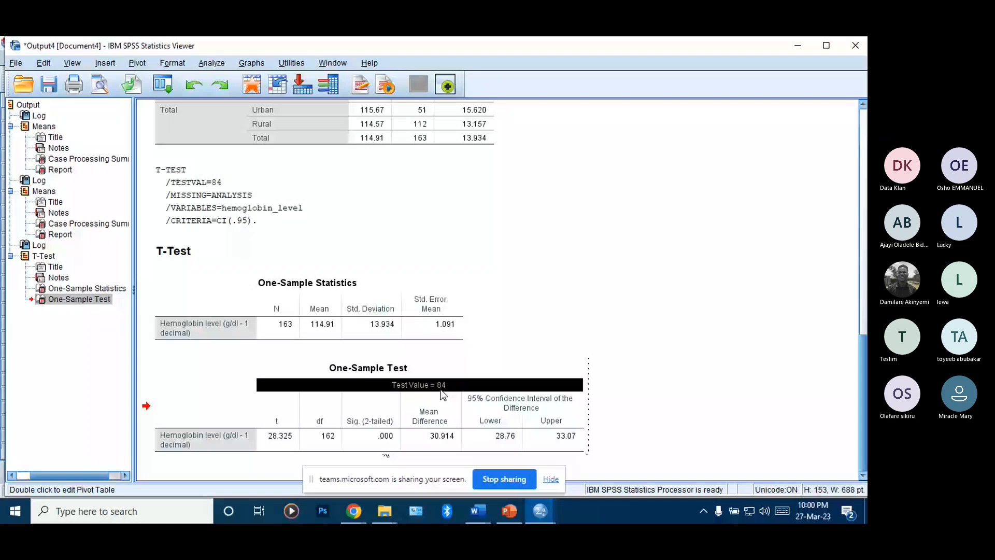
double_click(441, 390)
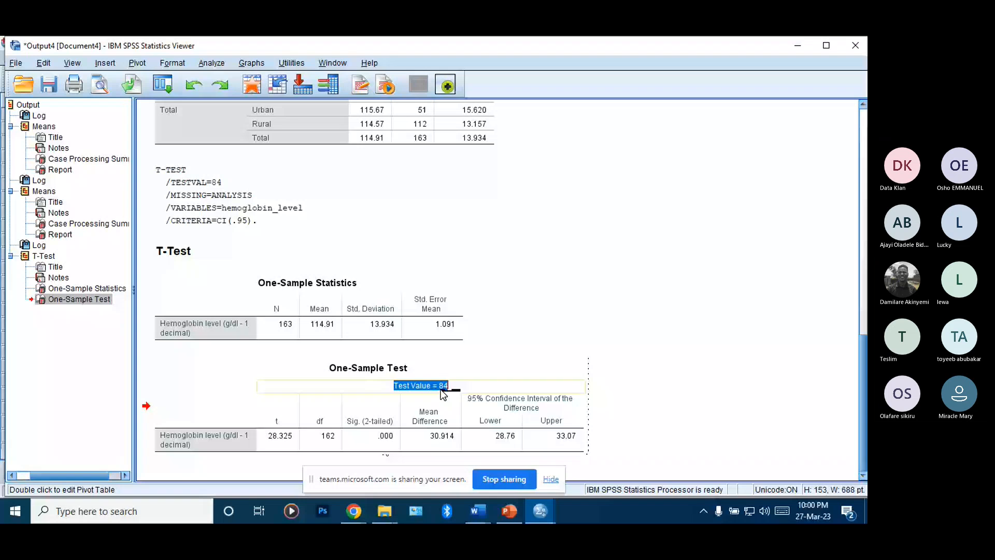
click(662, 415)
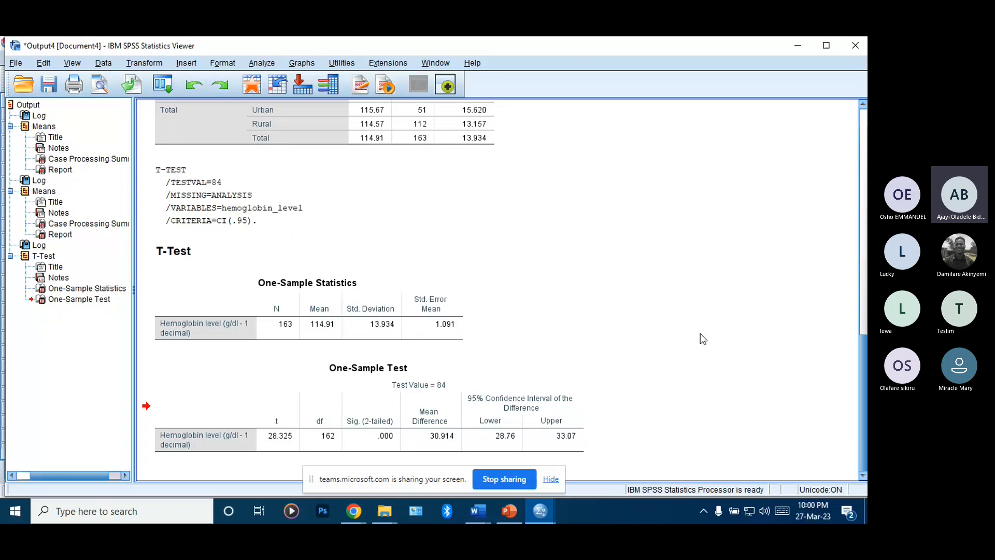
Switch to the PowerPoint presentation and highlight the introductory definition on the Independent Samples T-test slide.
click(521, 515)
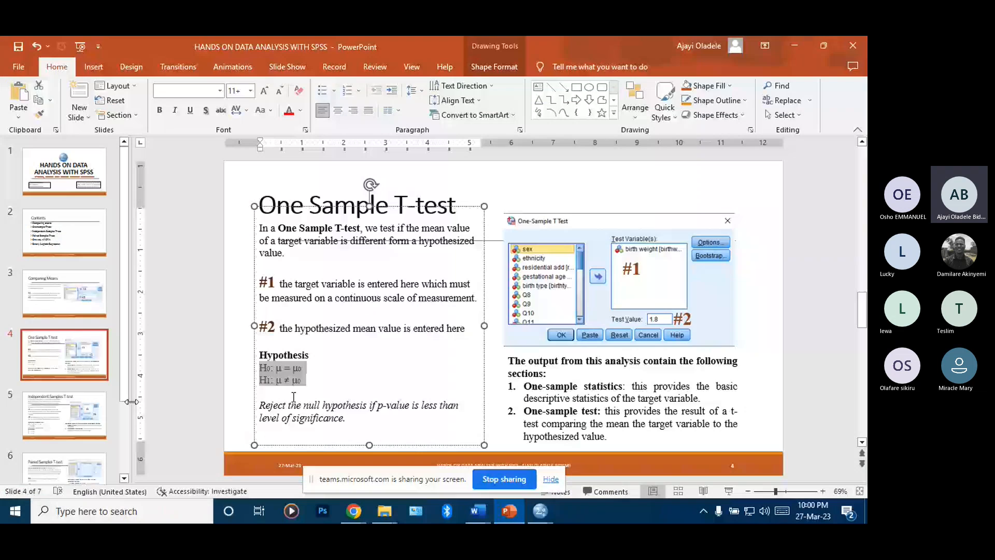
click(59, 417)
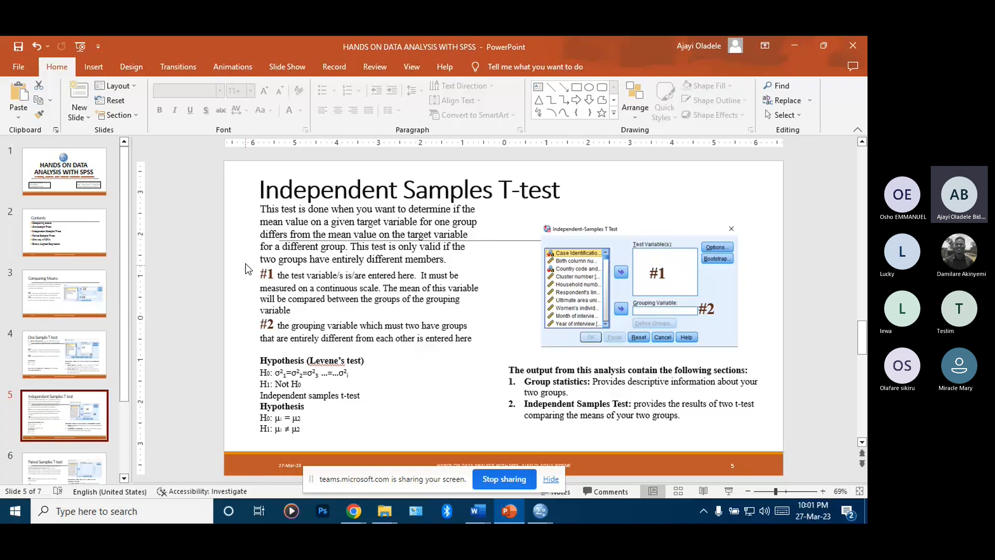
drag(260, 208, 478, 259)
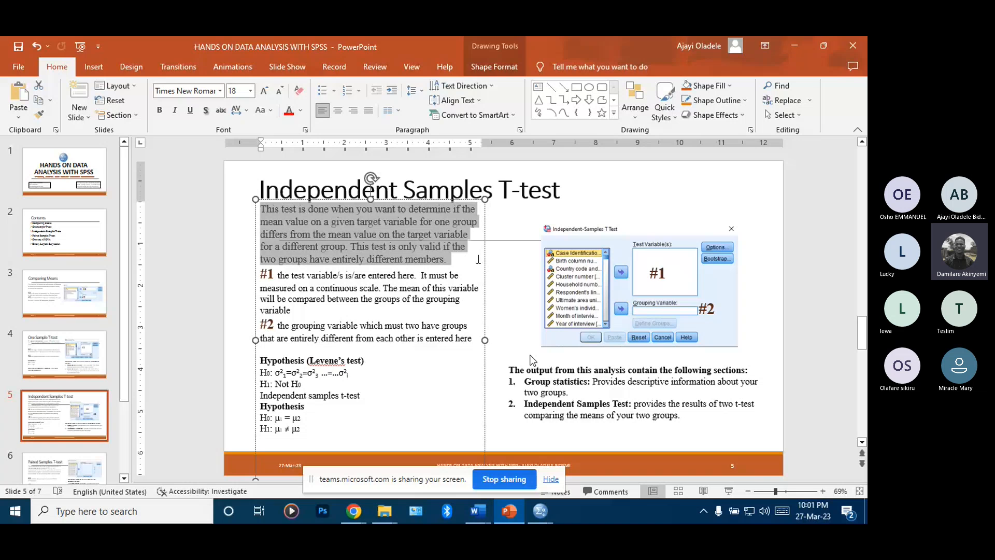
Switch to the SPSS Statistics Viewer output and open the One-Sample T Test setup again.
mouse_move(540, 511)
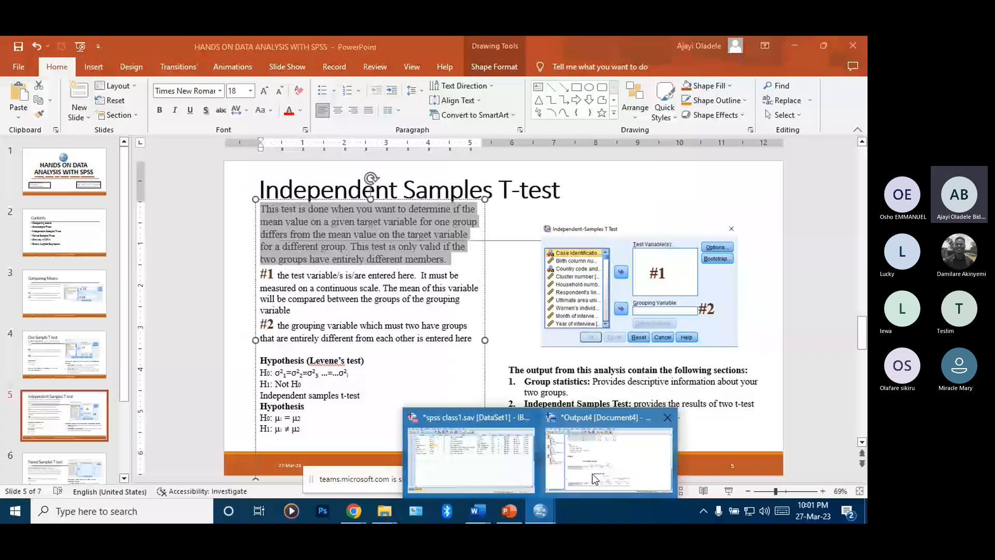
click(595, 477)
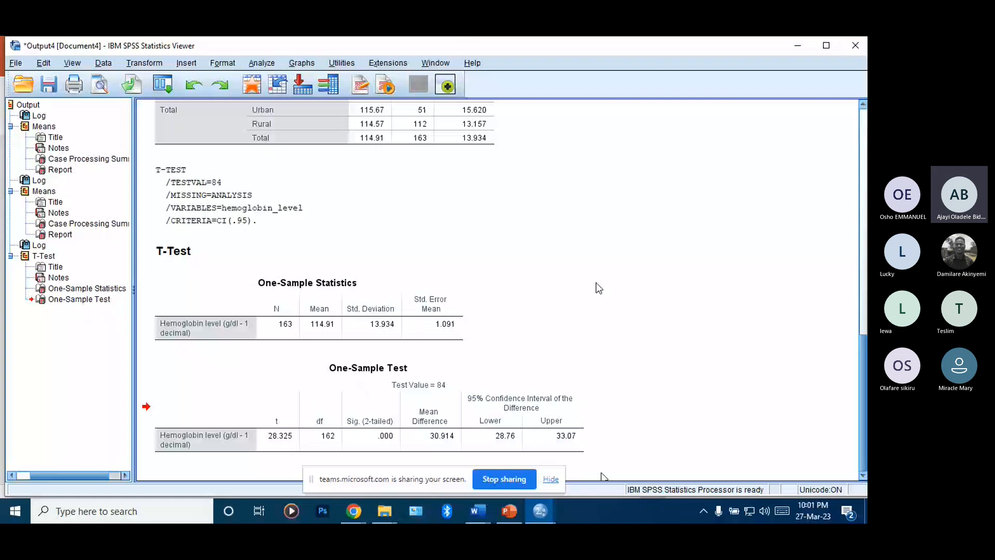
click(557, 167)
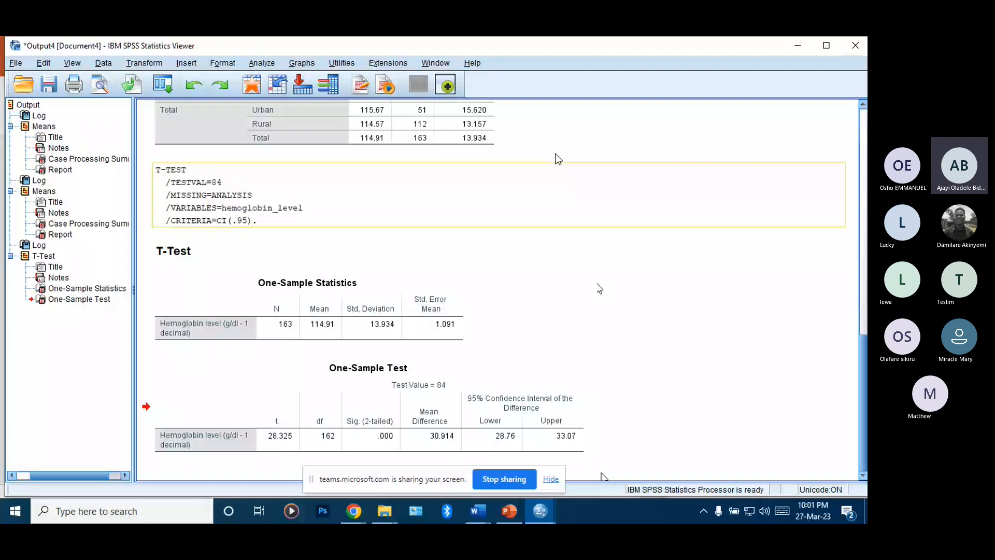
click(527, 233)
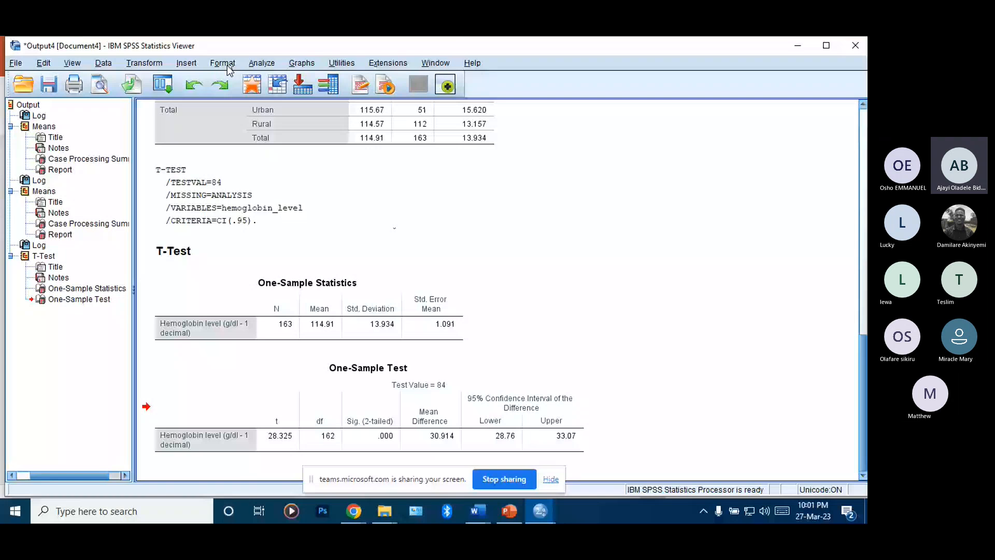
click(262, 64)
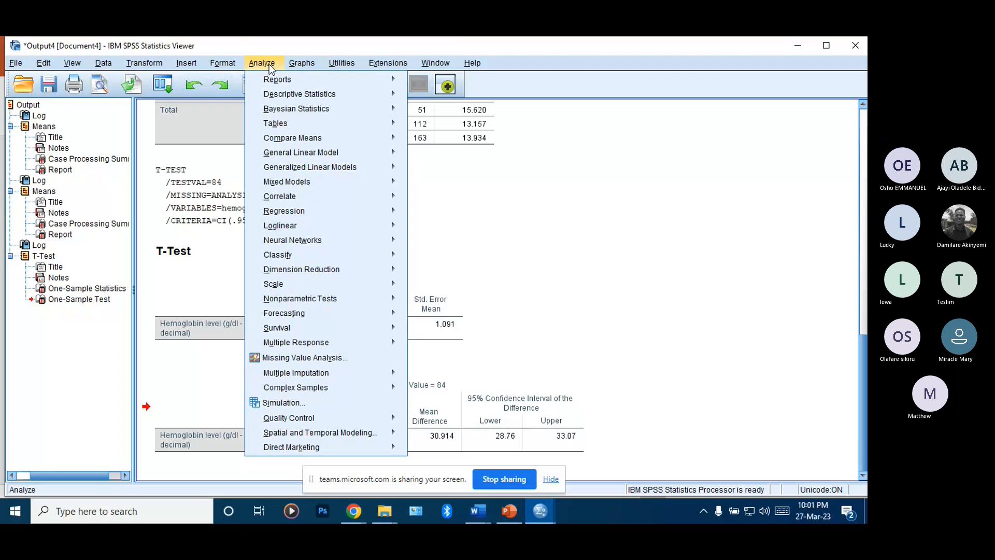
mouse_move(389, 141)
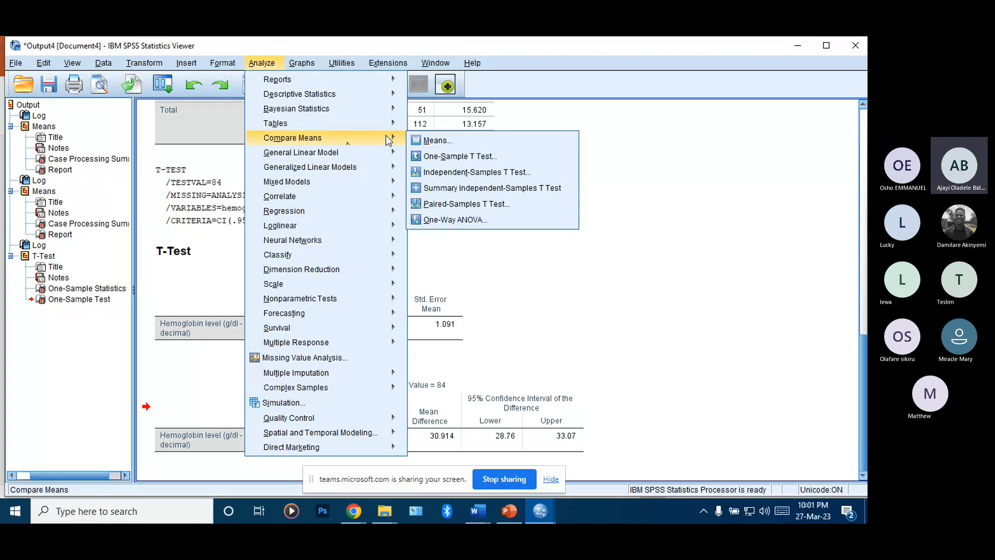
click(463, 157)
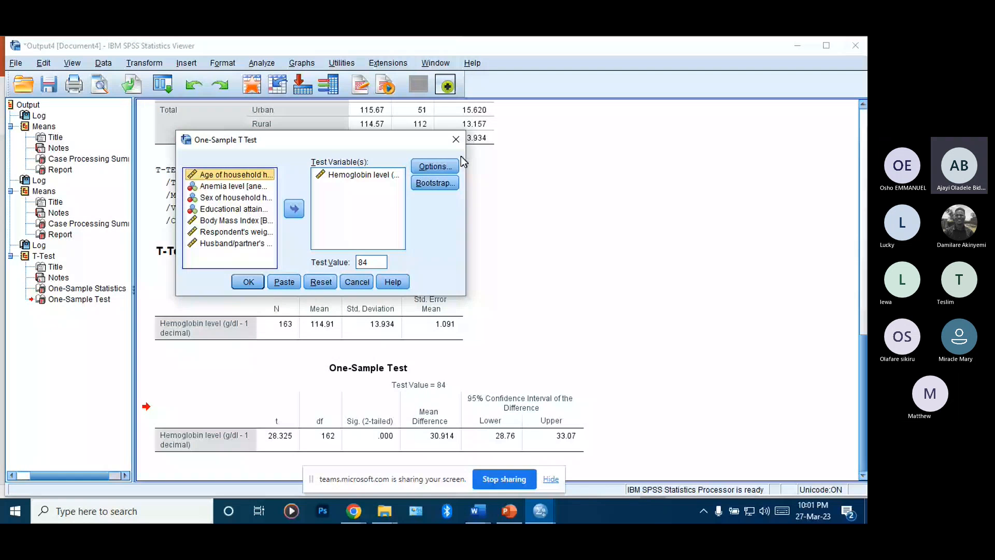
Reset the One-Sample T Test, set Hemoglobin level as the test variable with a test value of 84, and run it.
click(313, 282)
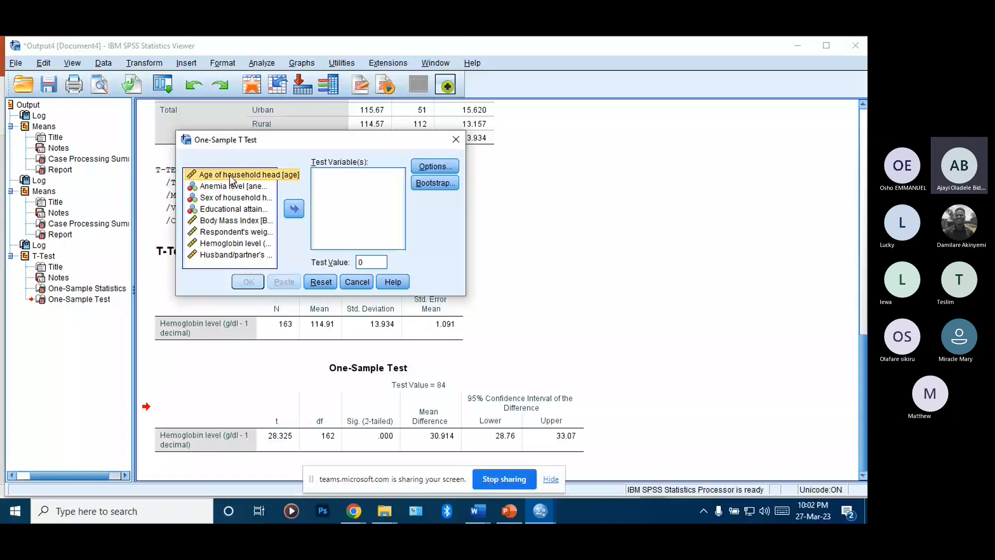
click(231, 243)
click(293, 209)
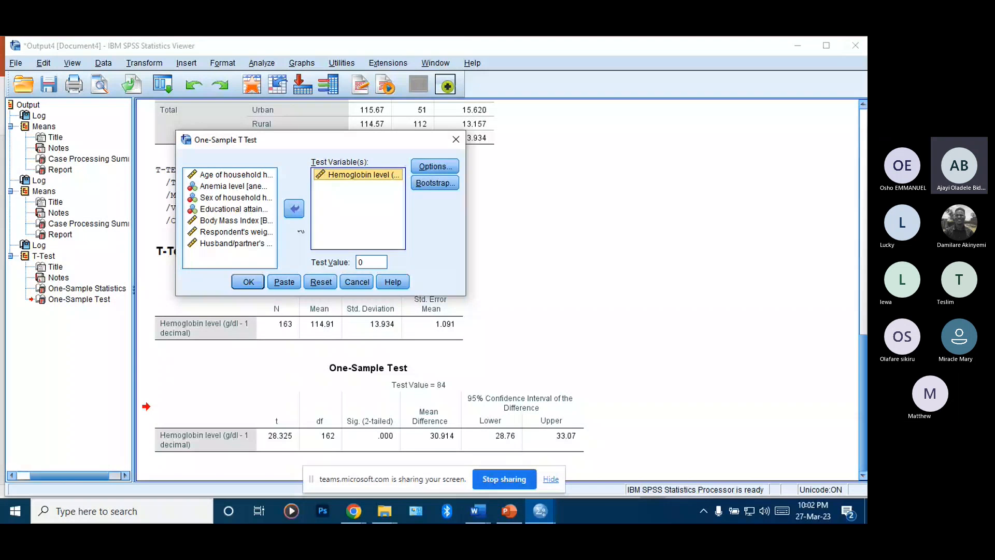
click(367, 263)
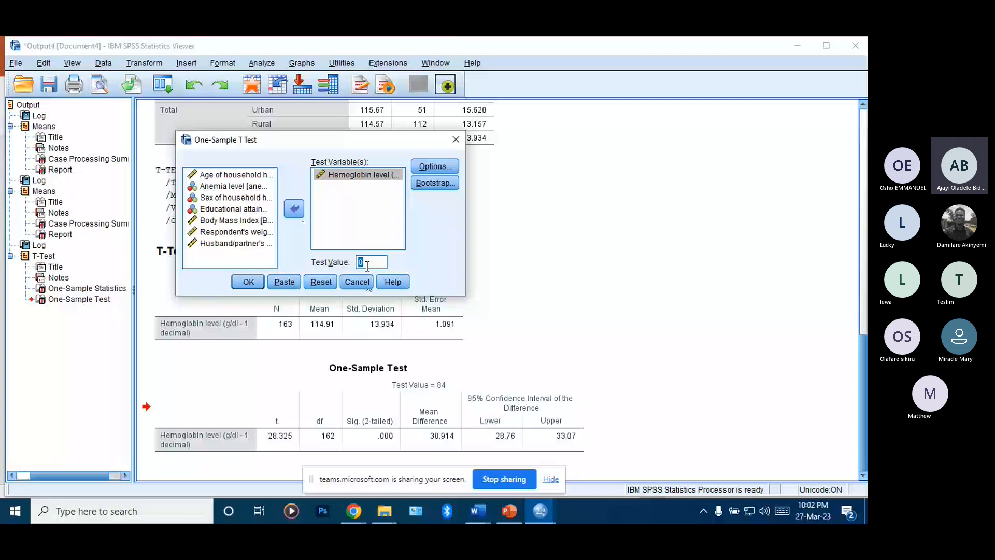
text(84)
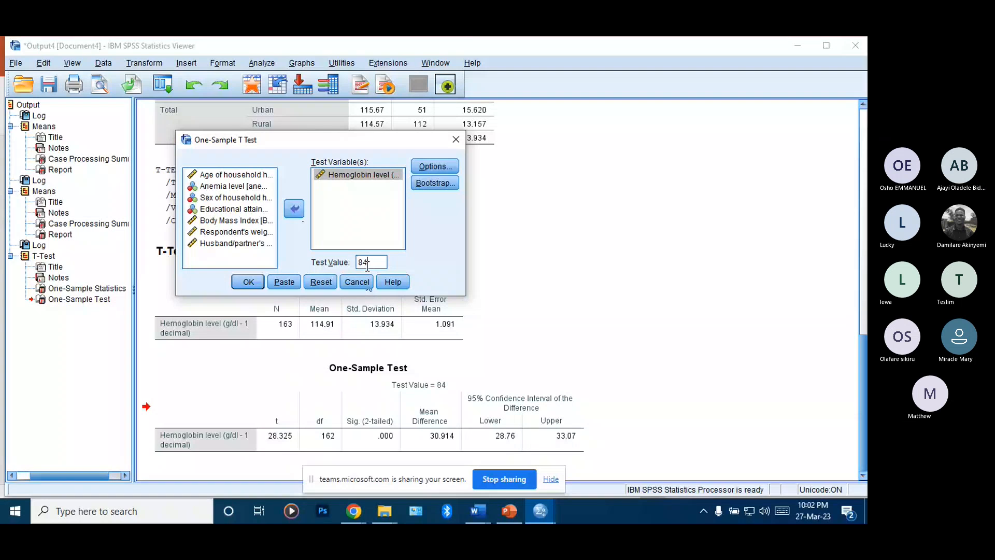
click(275, 282)
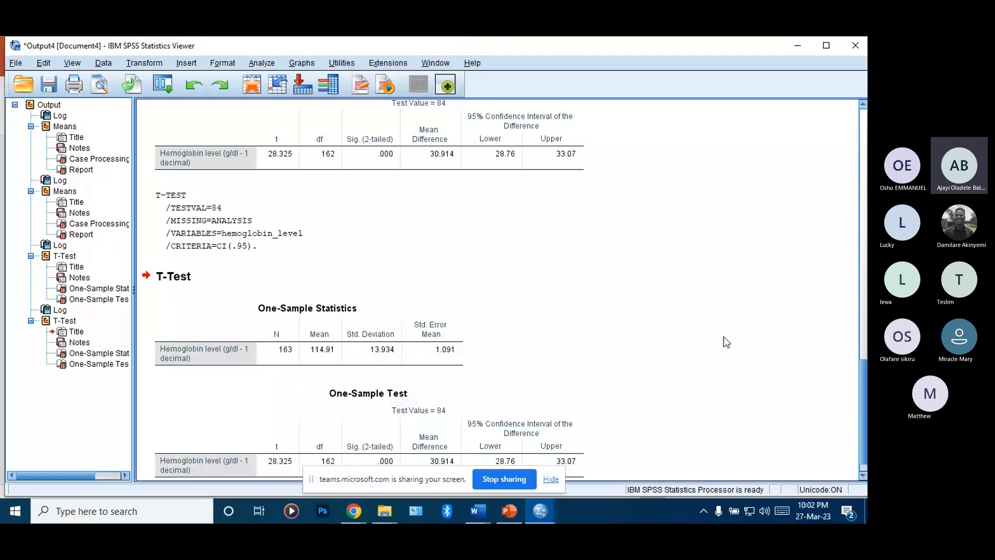
scroll(724, 337, down, 2)
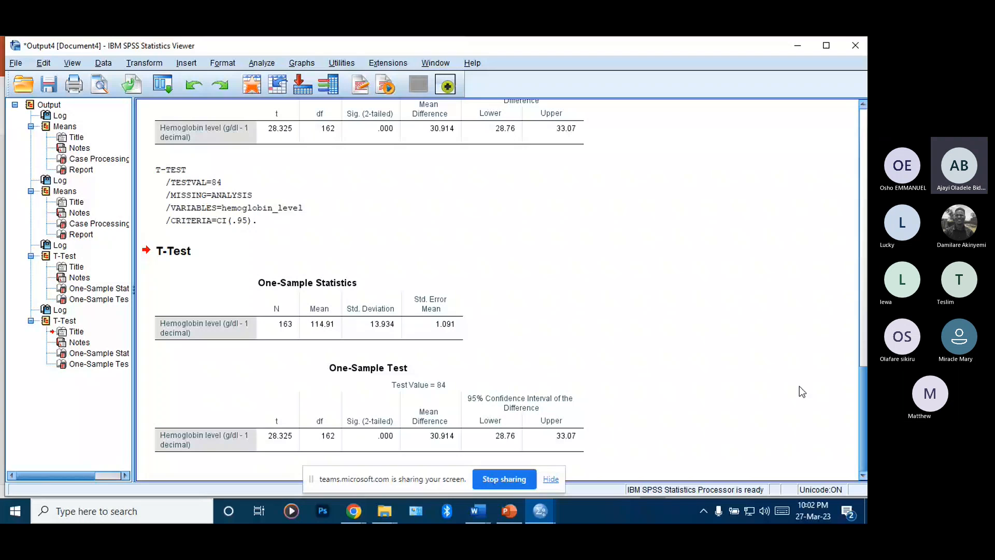
Switch back to the Independent Samples T-test slide in the PowerPoint presentation.
click(508, 512)
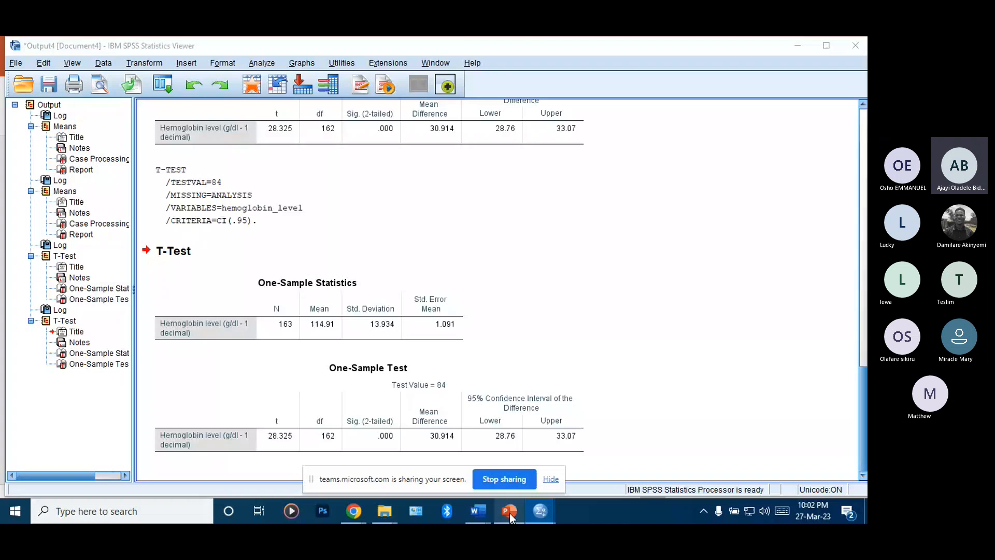
click(511, 516)
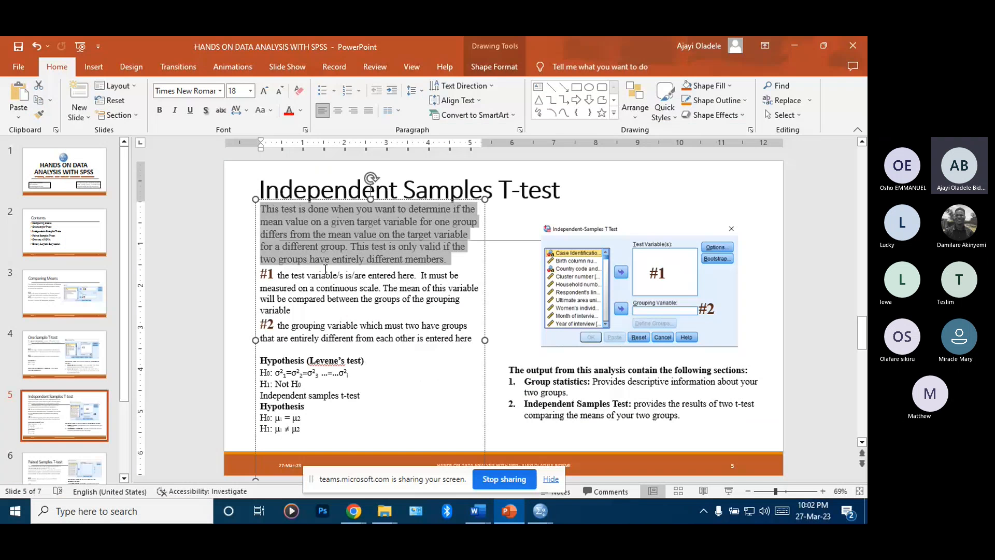
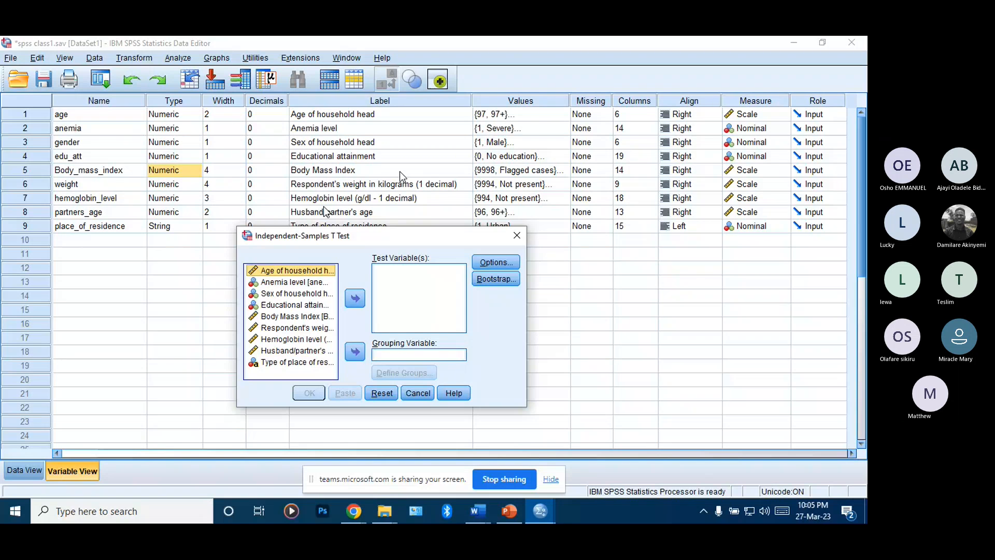
Add Body Mass Index as the test variable in the Independent-Samples T Test.
click(291, 283)
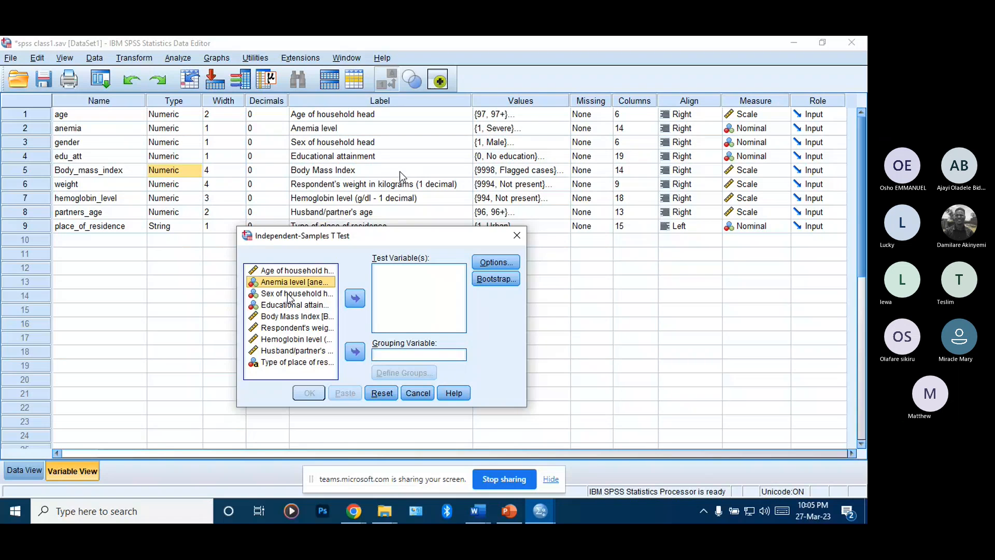
click(293, 317)
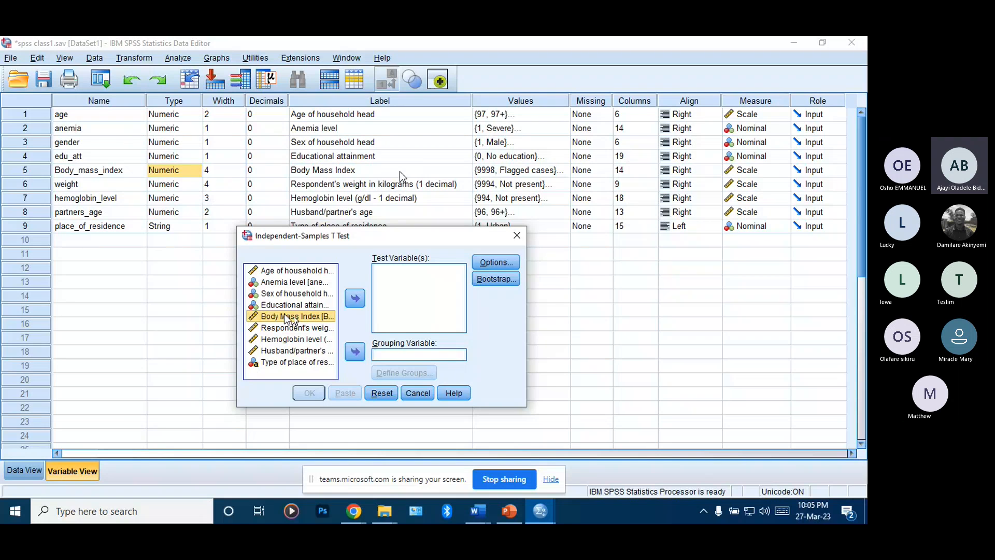
click(357, 299)
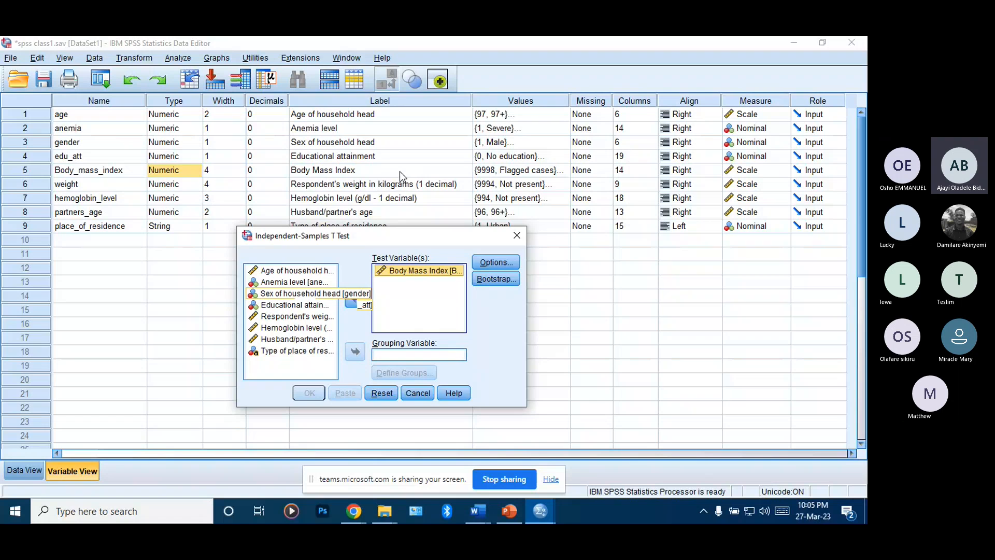
click(297, 298)
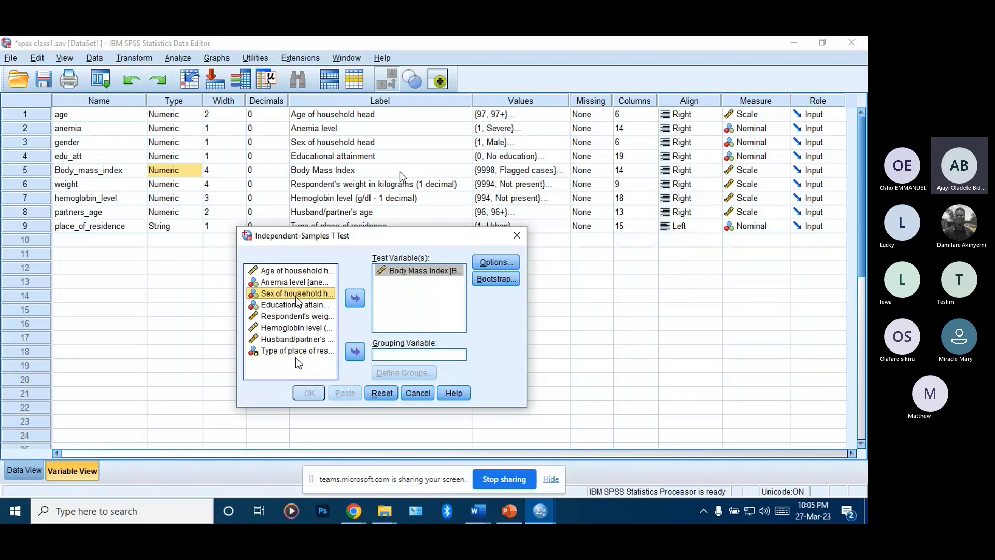
click(297, 351)
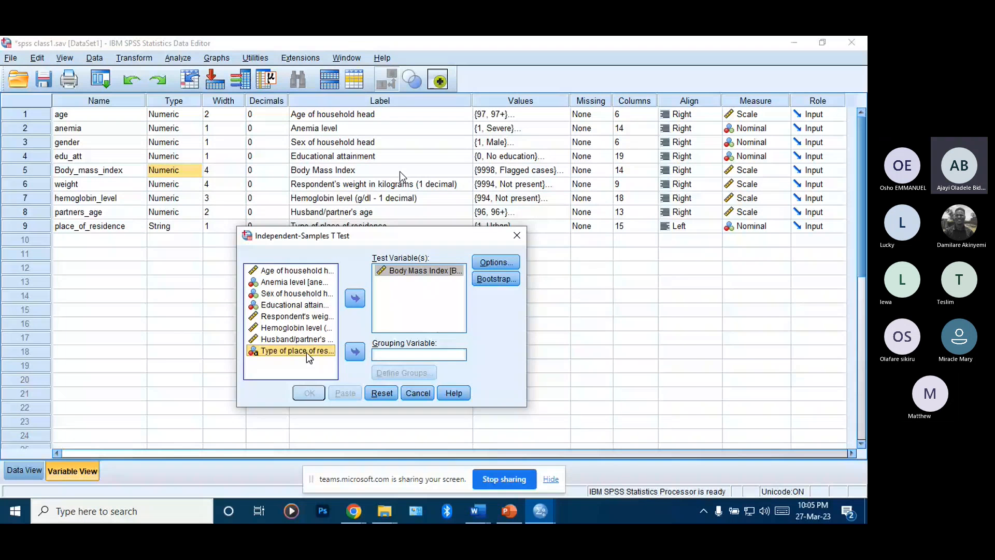
click(355, 352)
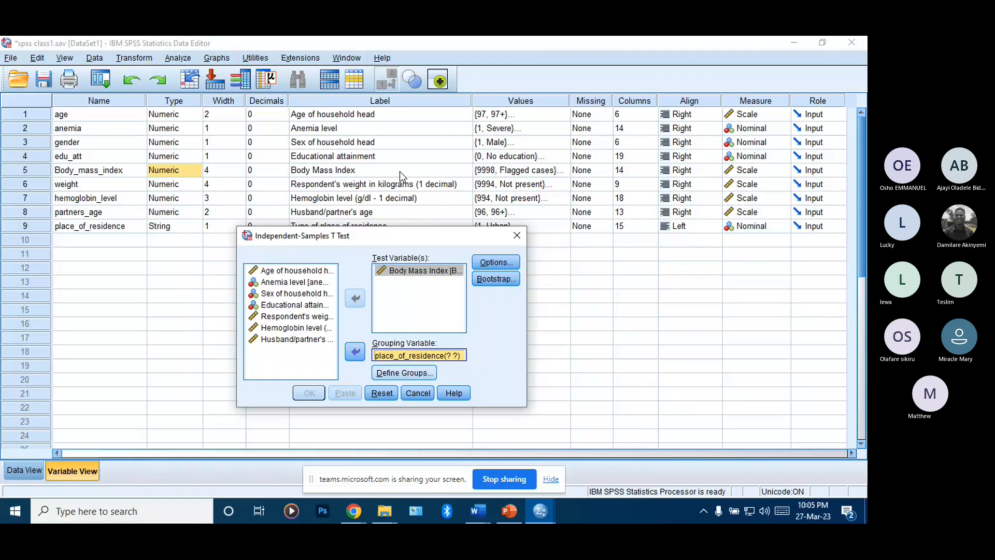
click(356, 352)
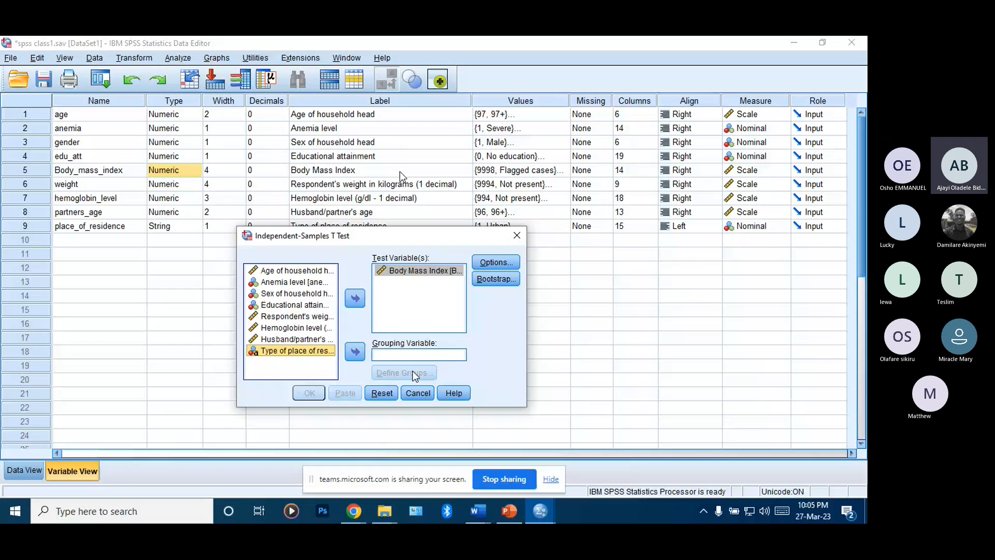
click(354, 354)
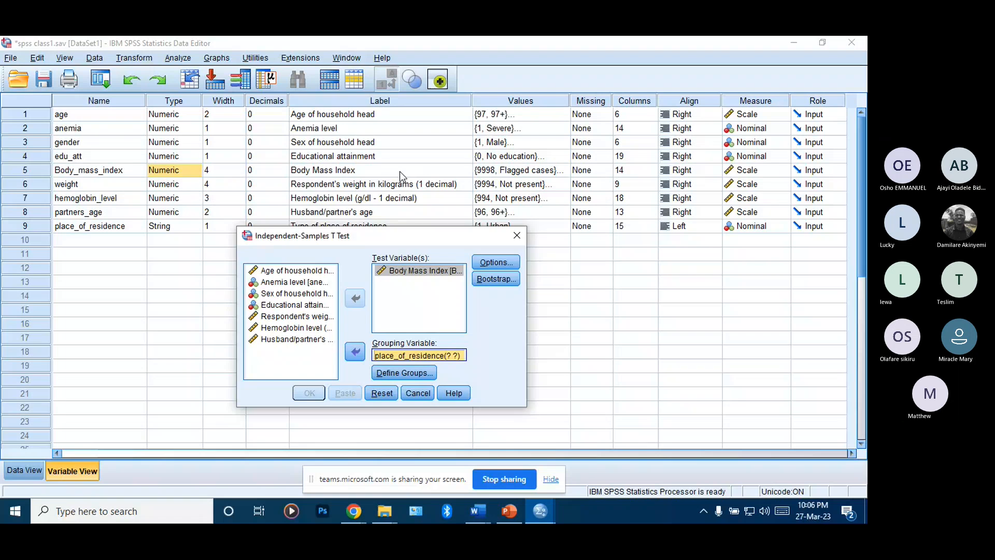
click(390, 374)
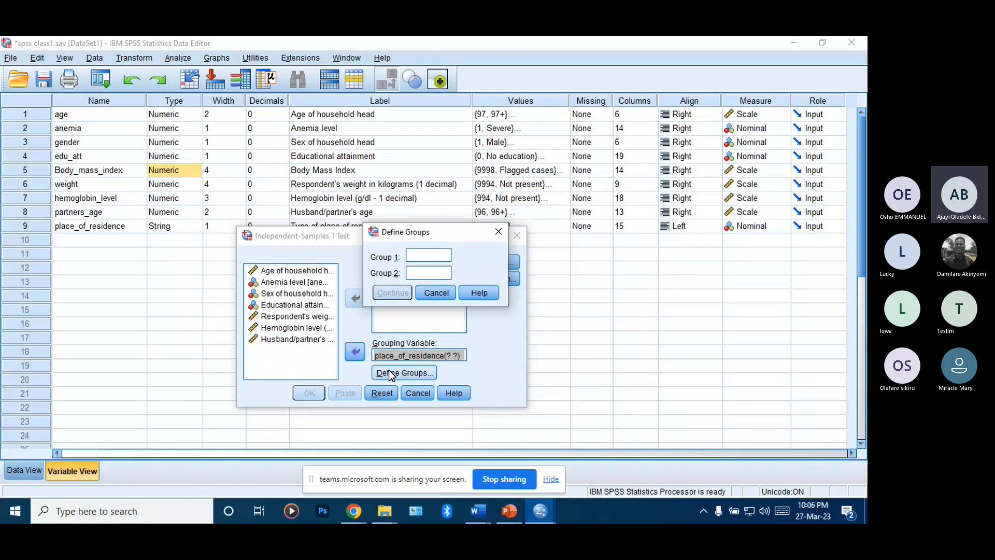
drag(462, 236, 169, 273)
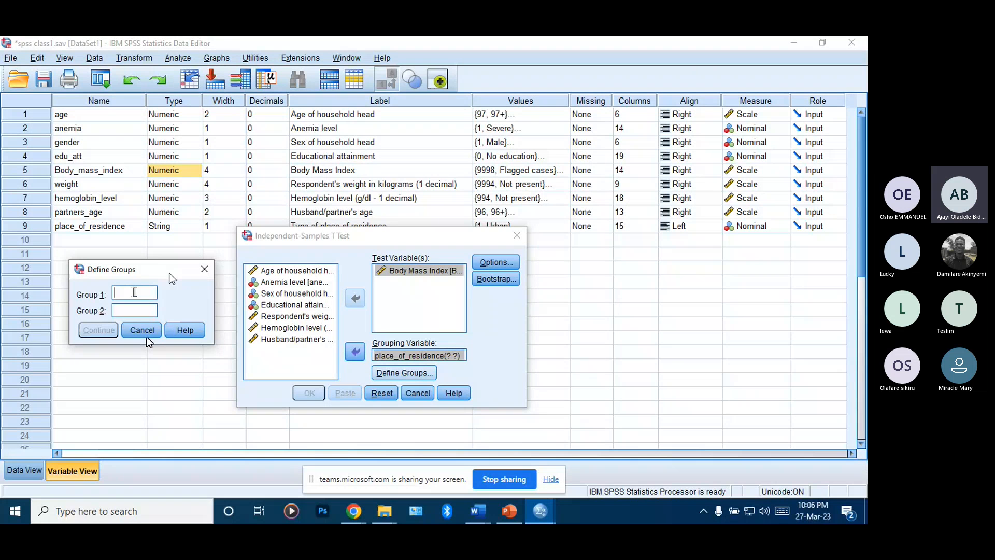
text(1)
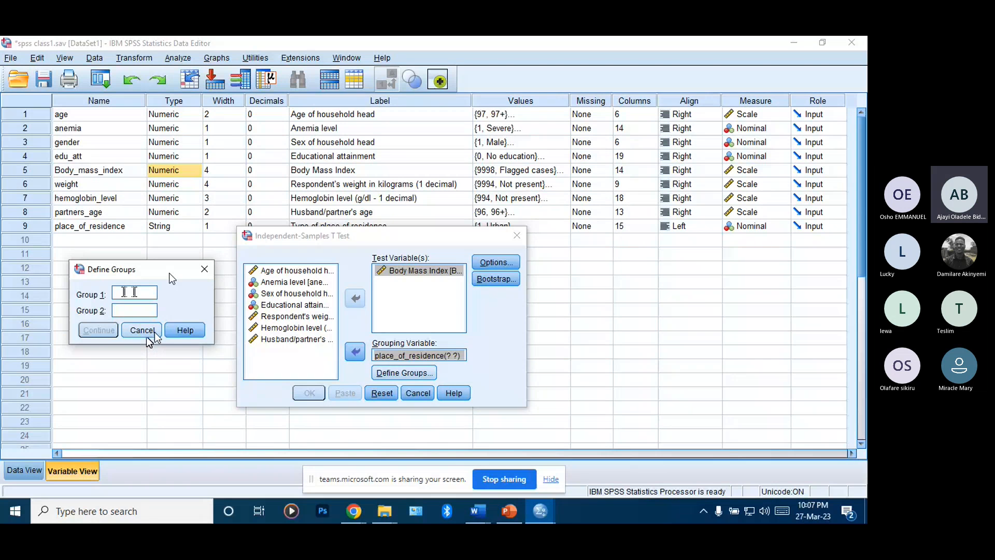
click(145, 334)
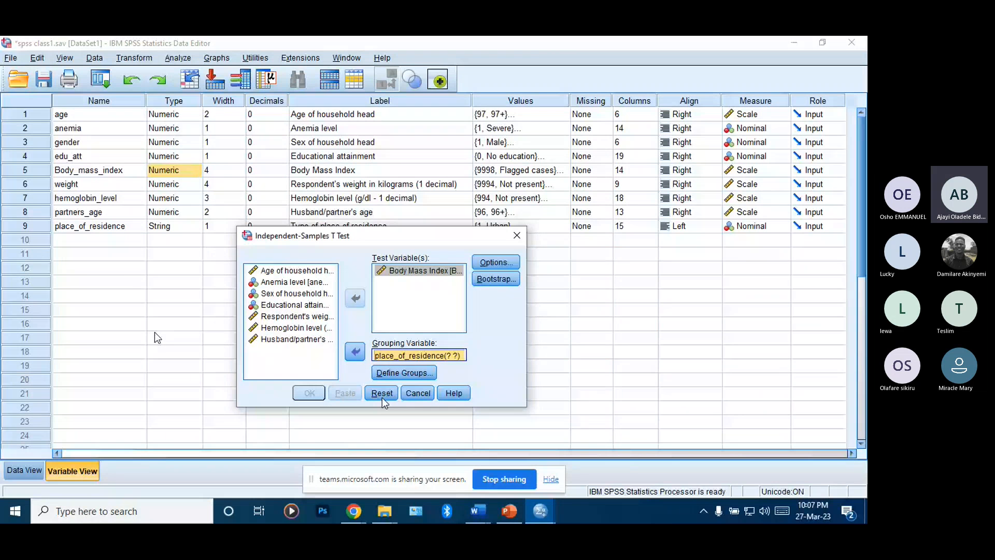
click(418, 394)
Check the value labels of place_of_residence and examine how its entries appear in the data.
click(89, 228)
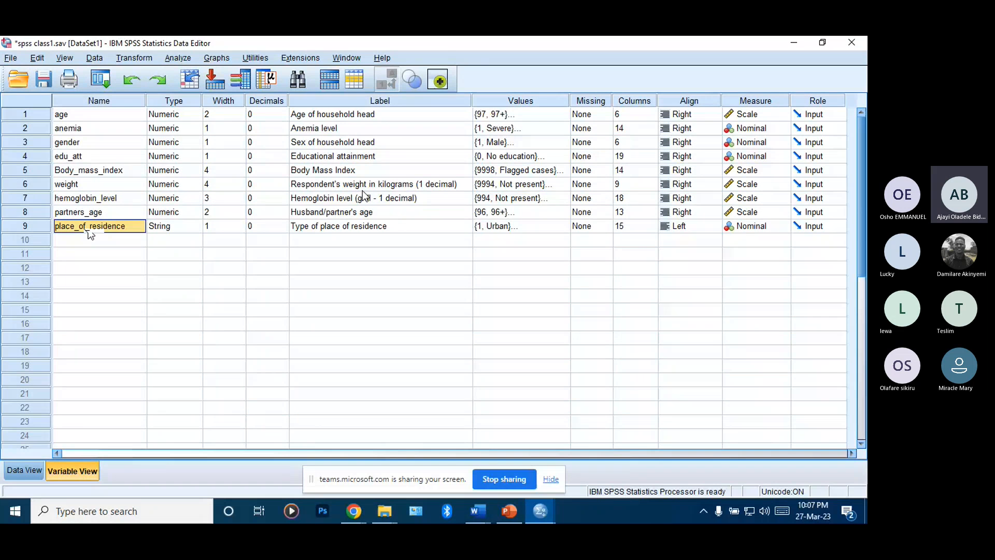
click(518, 226)
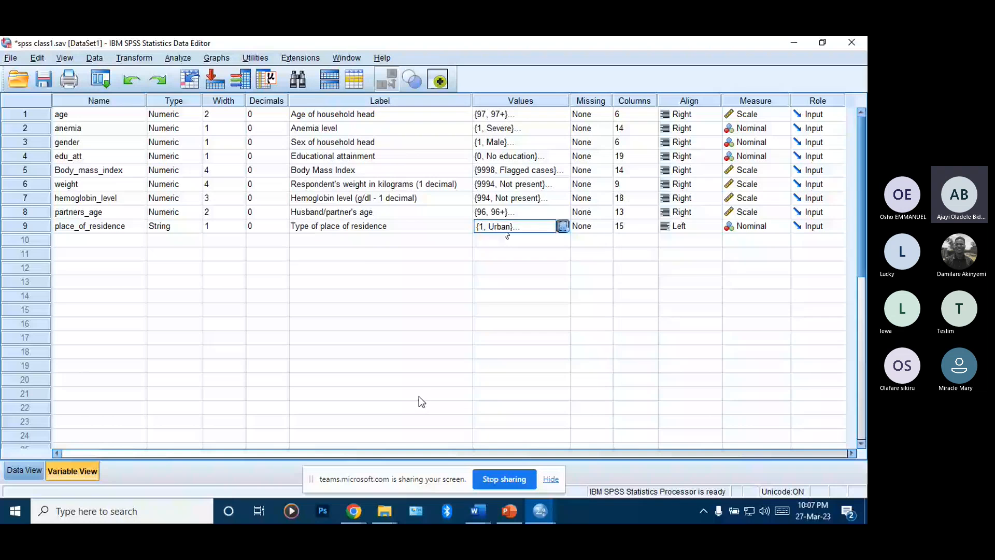
click(564, 227)
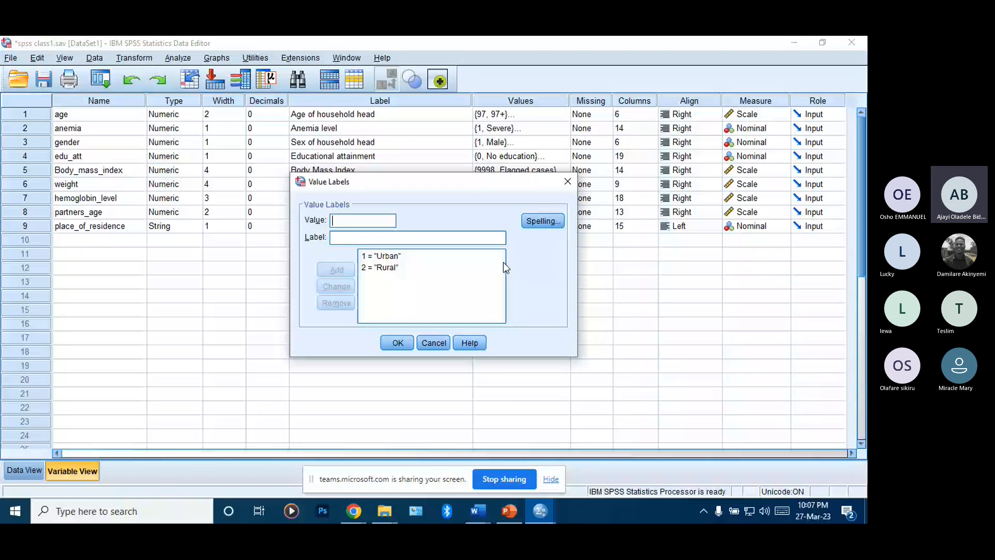
click(397, 343)
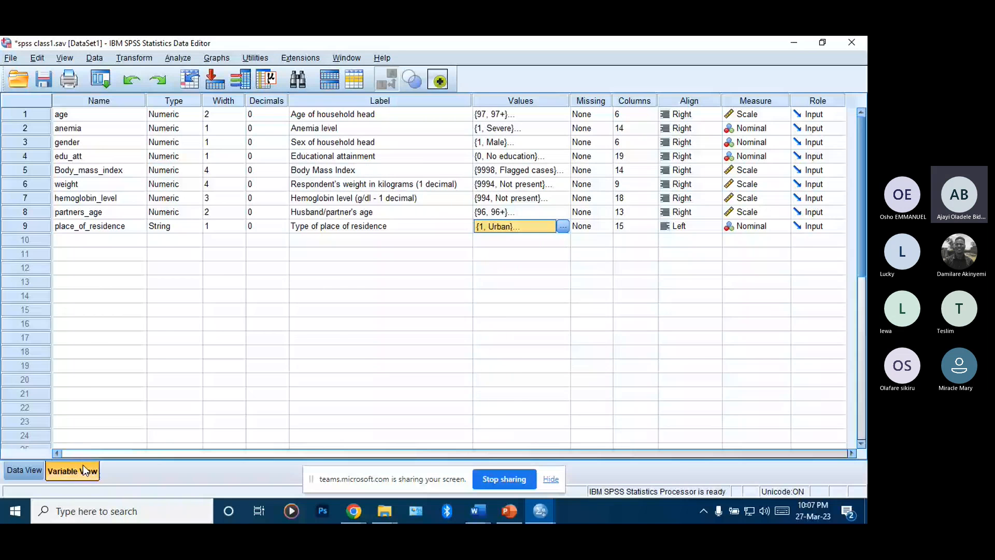
click(24, 470)
click(721, 118)
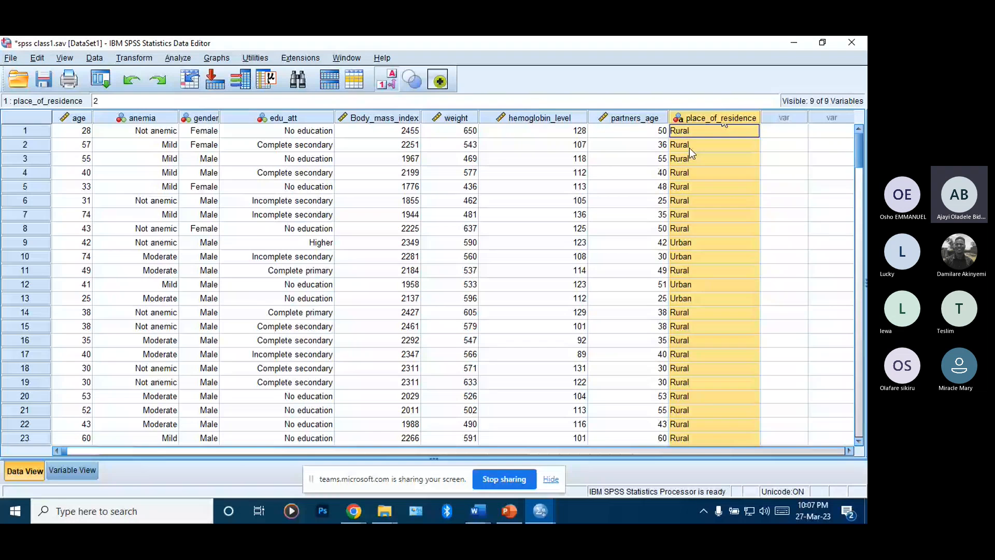
Reopen the Independent-Samples T Test and set type of place of residence as the grouping variable for Body Mass Index.
click(176, 58)
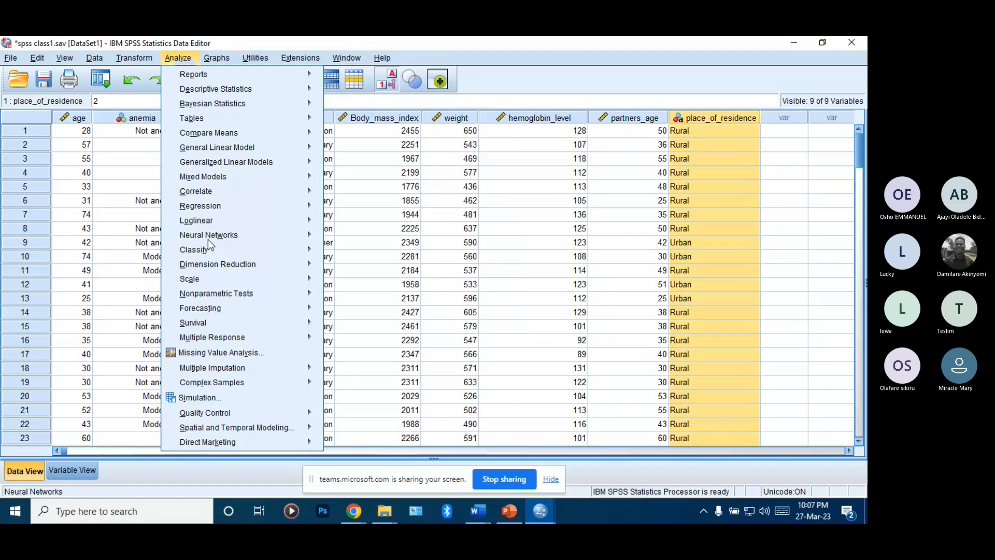
mouse_move(279, 133)
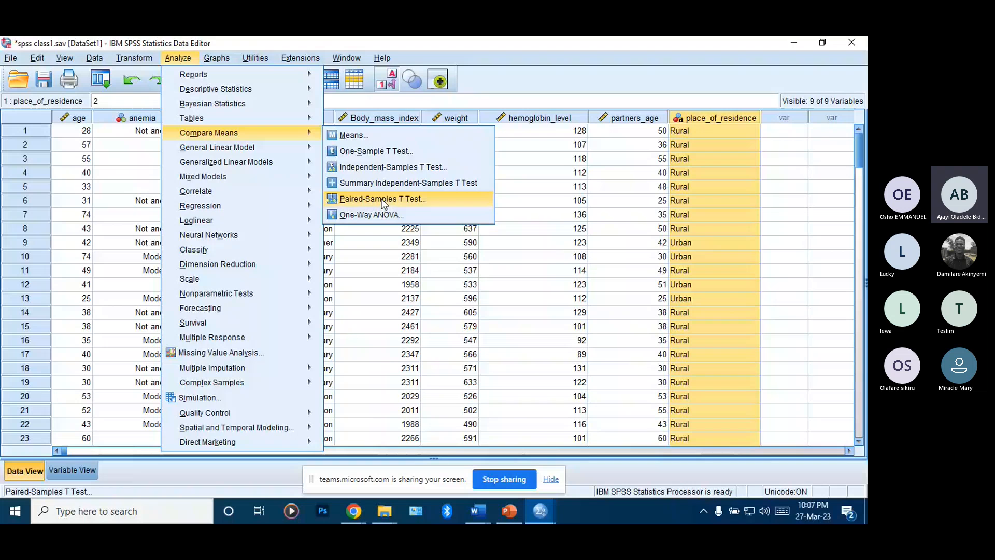
click(383, 199)
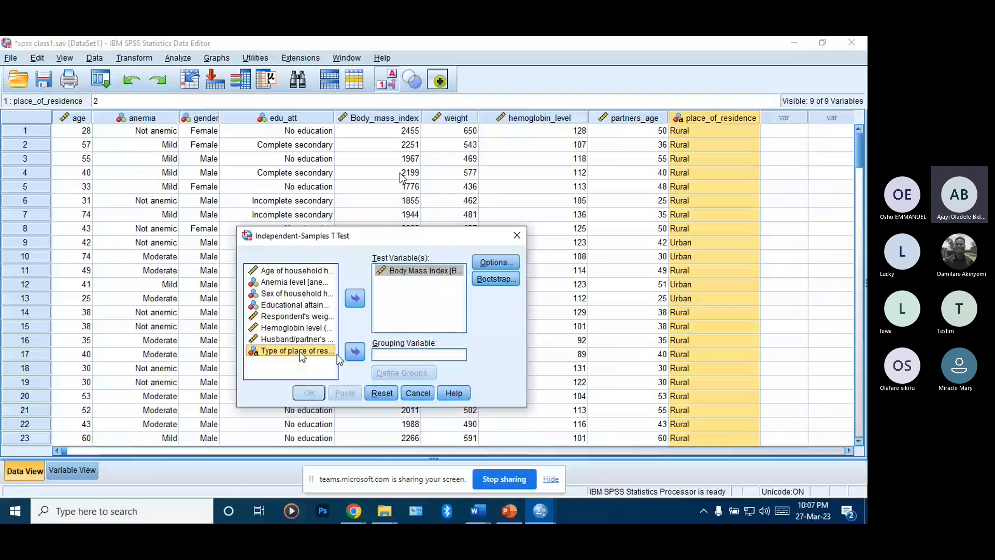
click(355, 351)
Define group 1 as Rural and group 2 as Urban, and run the Independent-Samples T Test.
click(418, 374)
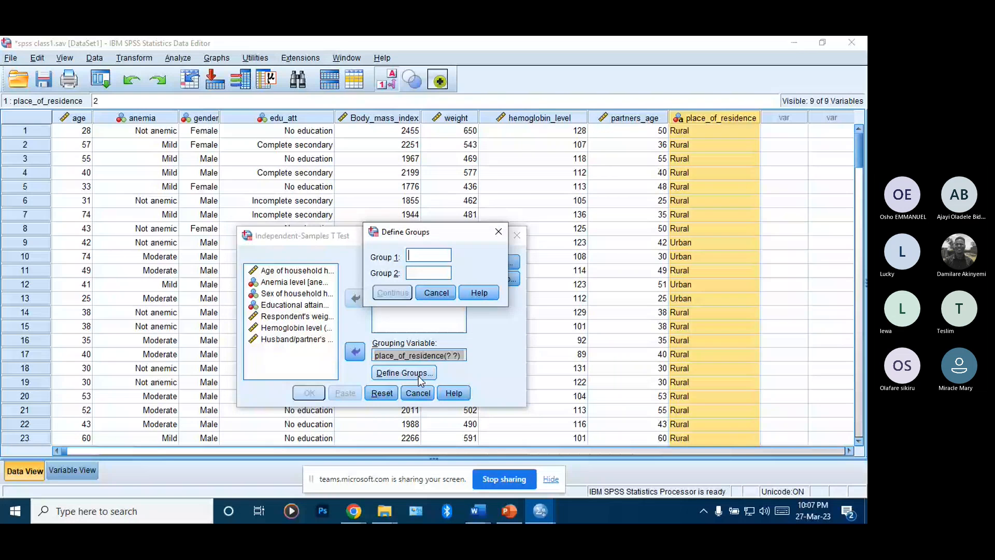
text(Ru)
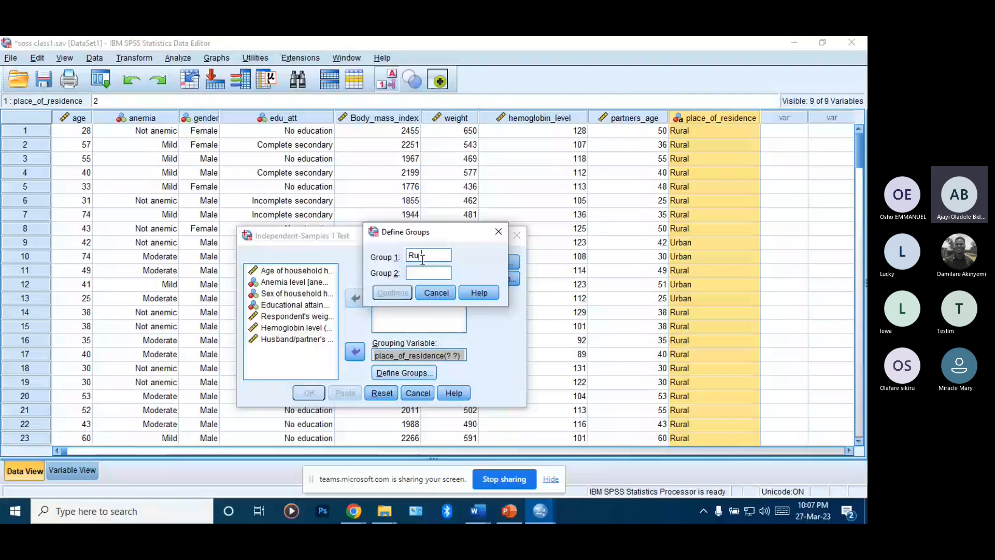
text(ral)
key(Tab)
text(Urban)
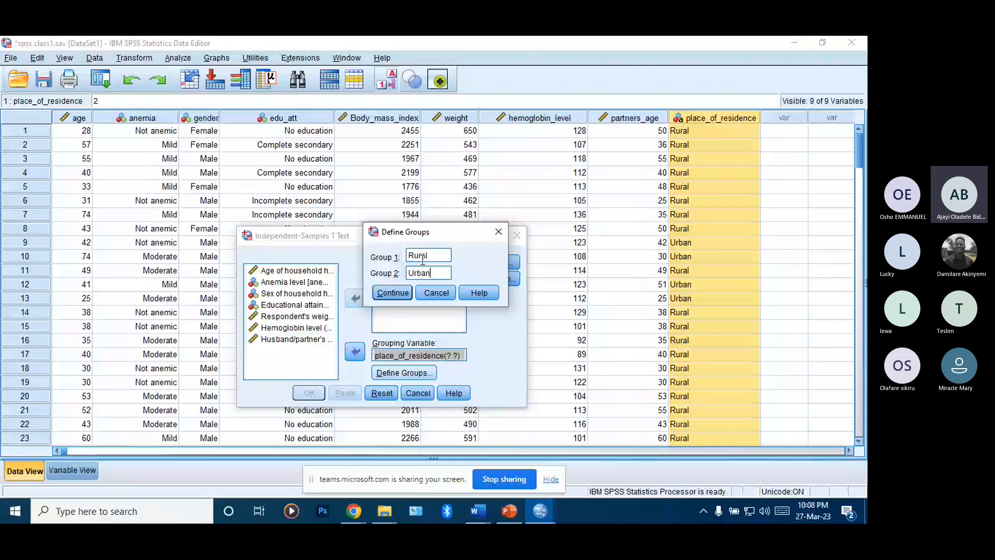
click(400, 293)
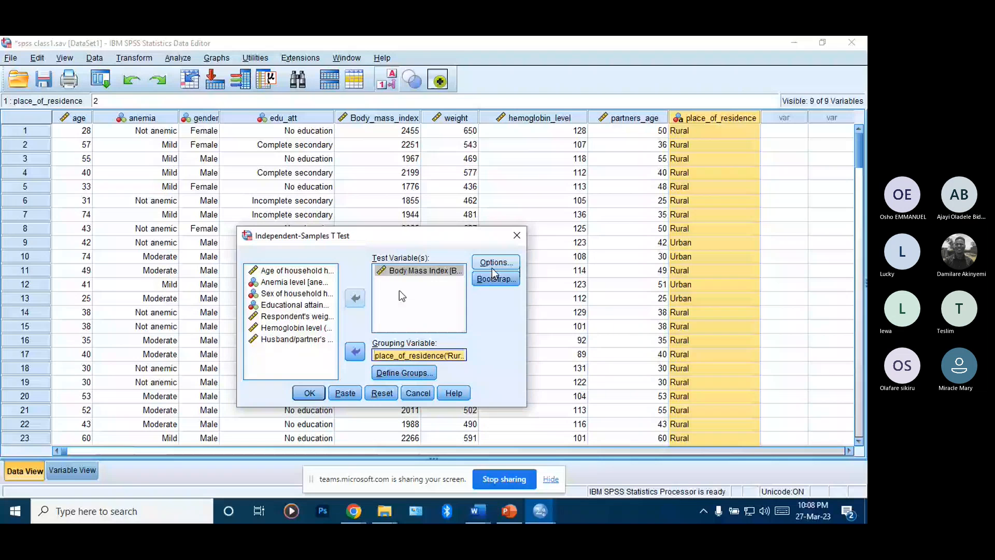
click(311, 394)
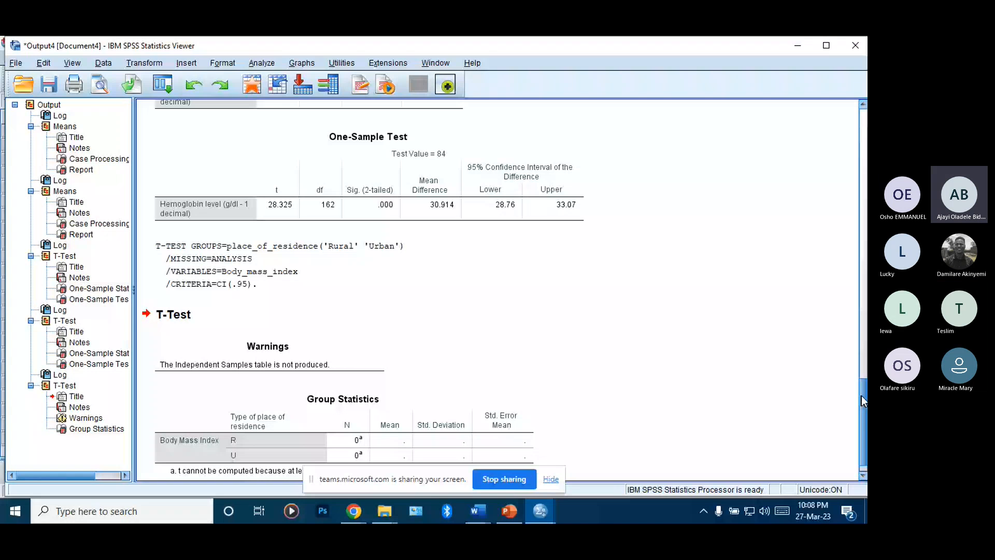
Examine the warnings and the Group Statistics table in the new T-Test output.
scroll(862, 396, down, 1)
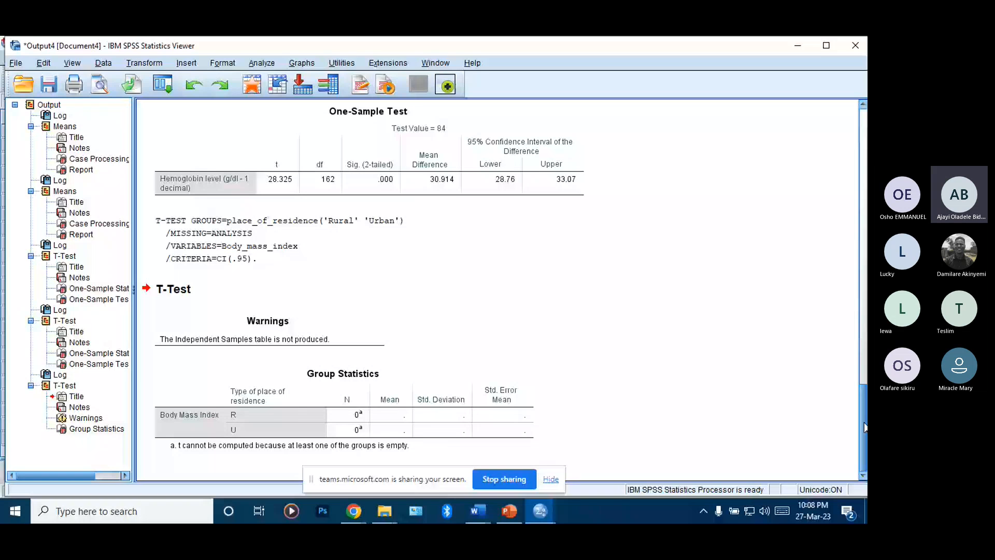
click(340, 369)
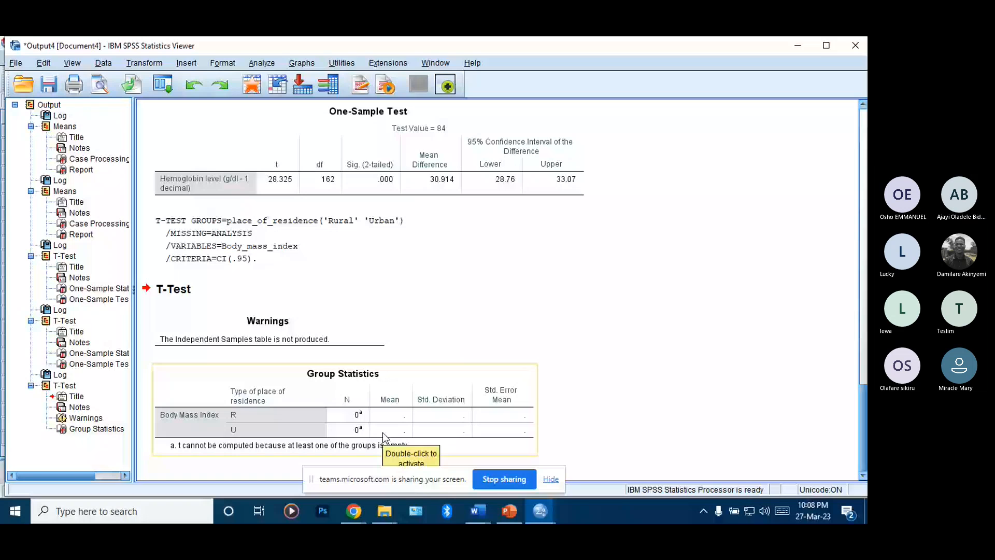
click(575, 351)
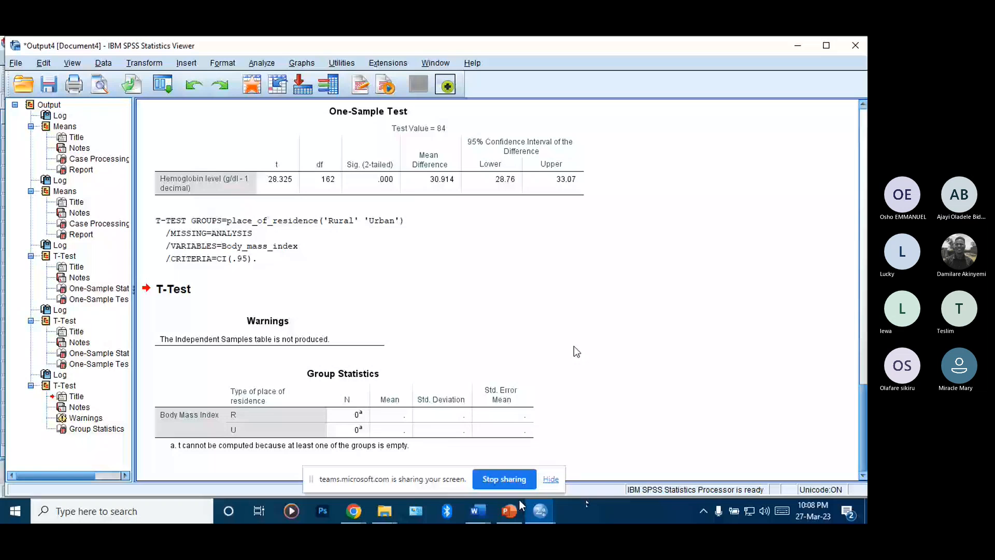
Return to the variable definitions in the Data Editor, change place_of_residence to the Numeric type, and open its value labels.
click(2, 490)
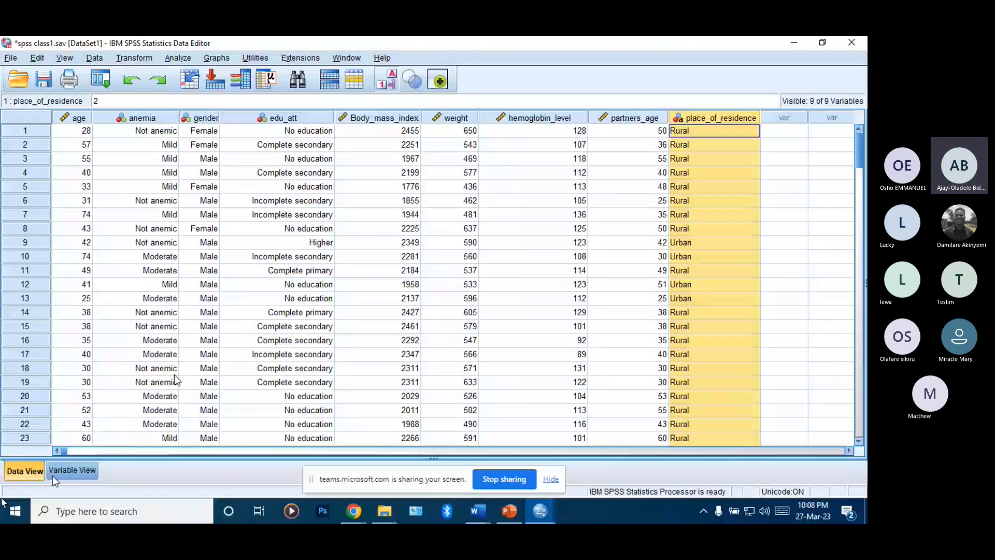
click(54, 478)
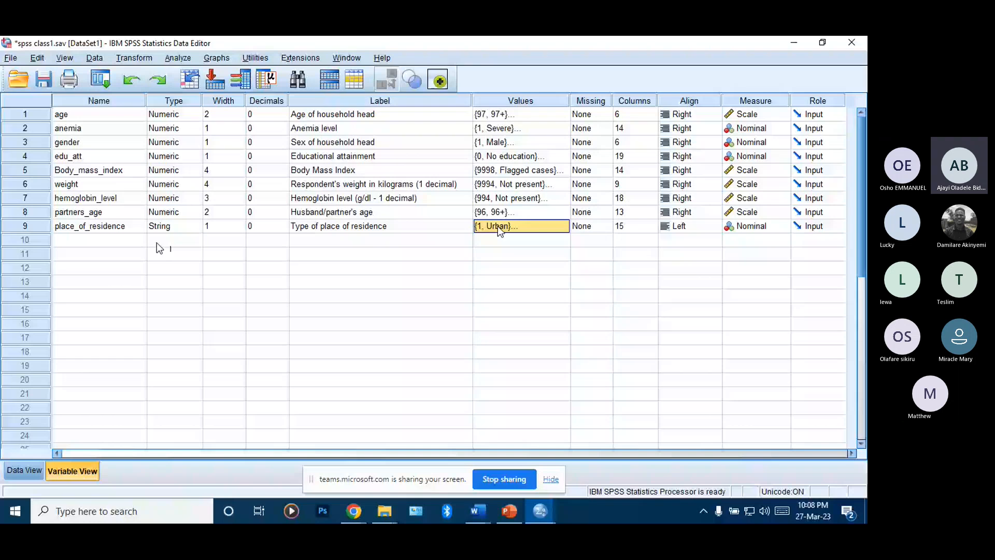
click(193, 228)
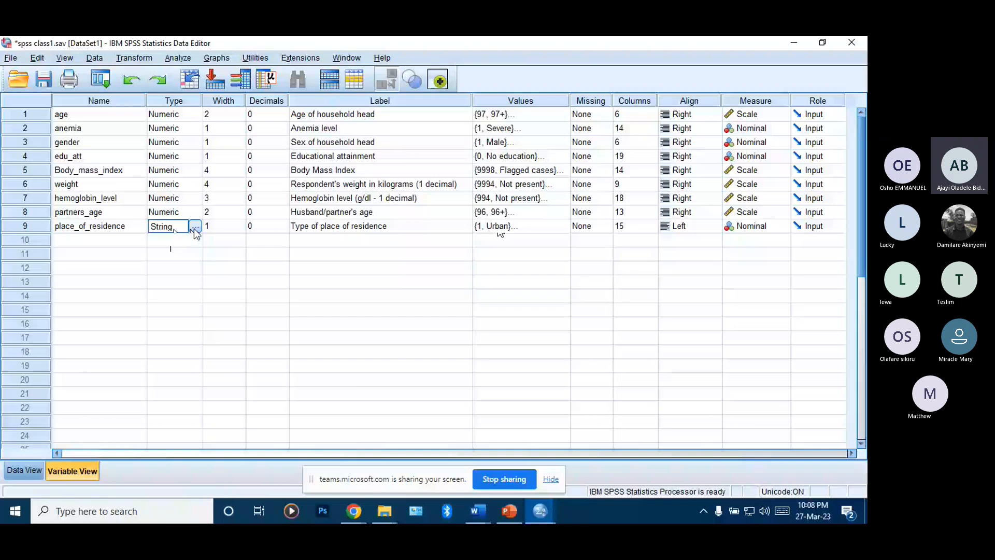
click(194, 228)
click(292, 191)
click(398, 357)
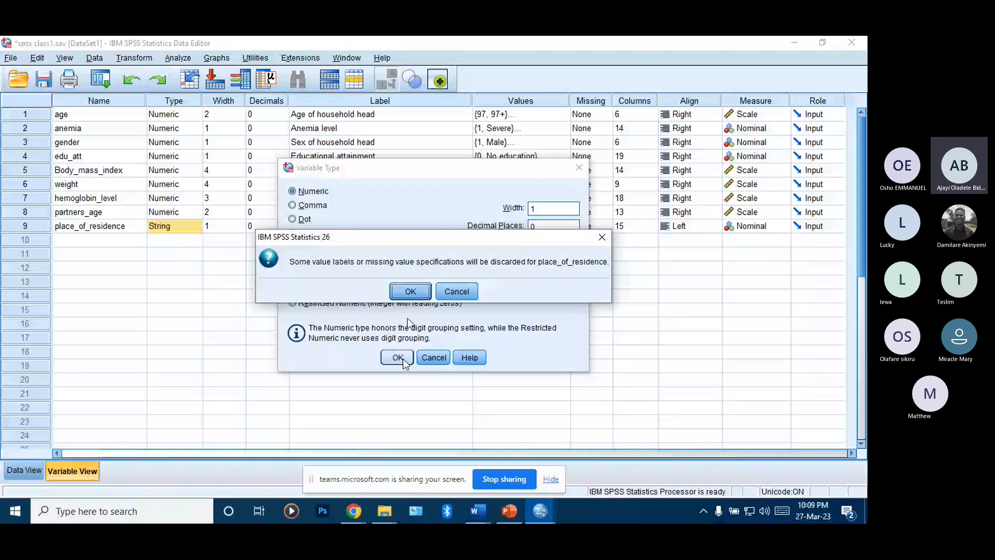
click(411, 294)
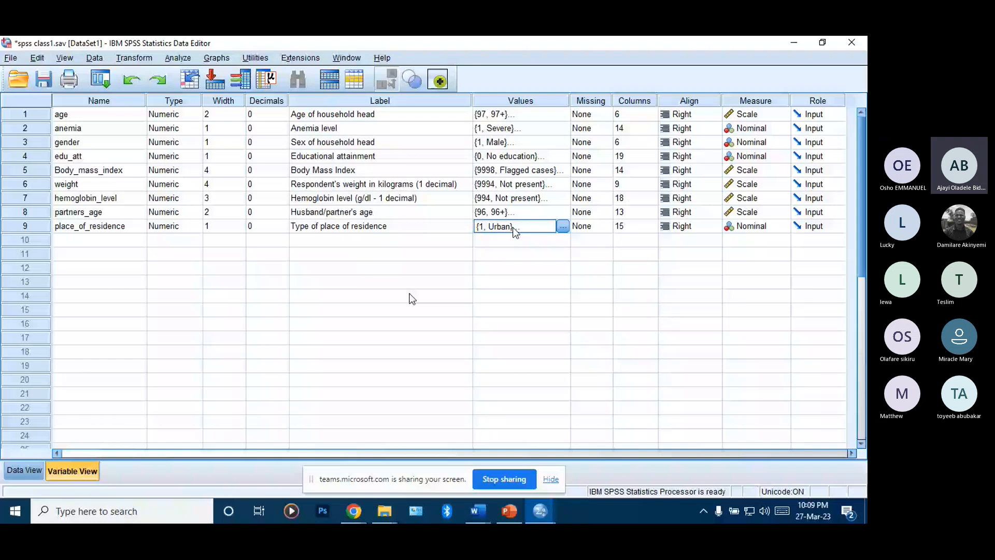
click(562, 227)
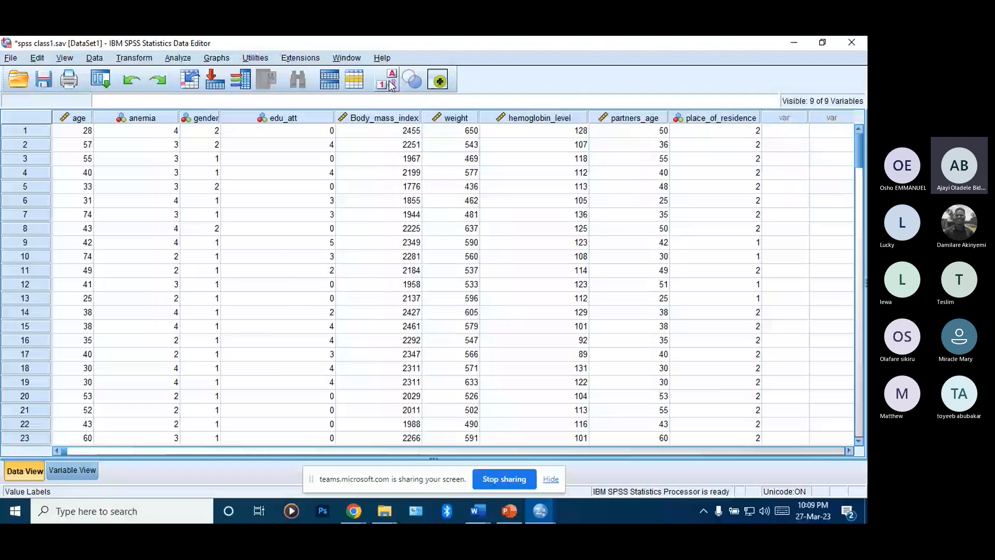
Compare the value labels with their numeric codes in the data grid, ending with the codes displayed.
click(390, 85)
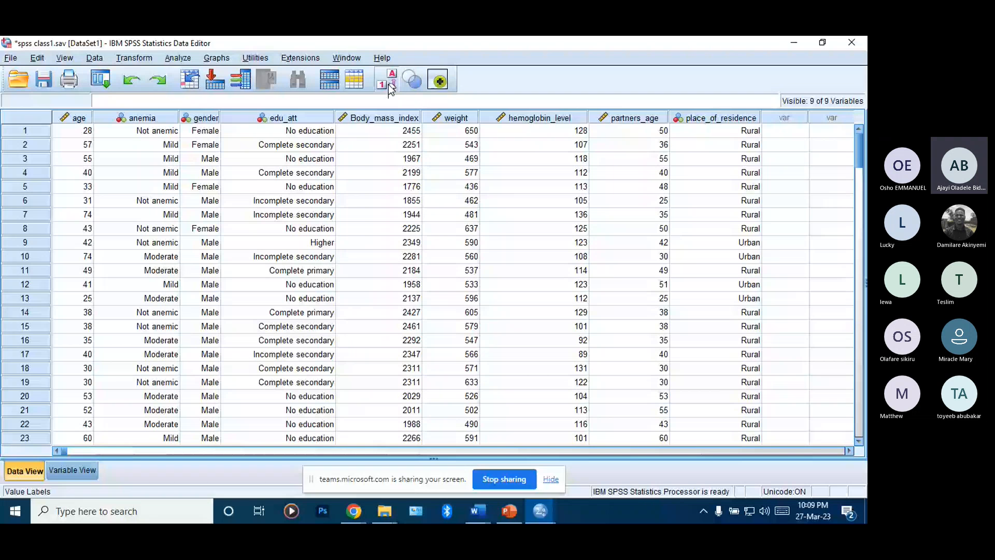
click(390, 85)
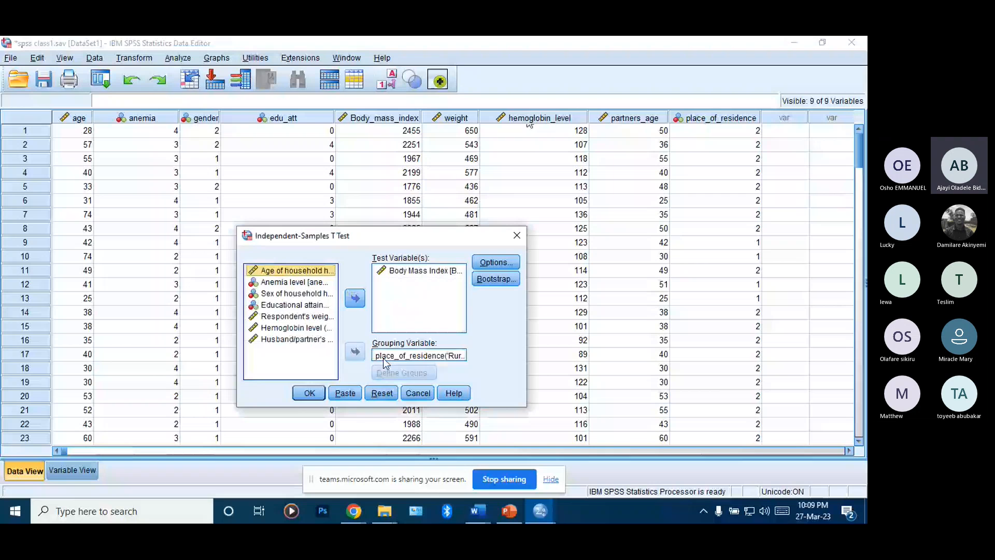
Redefine the place_of_residence groups as 1 and 2, and run the Independent-Samples T Test on Body Mass Index.
click(384, 355)
click(404, 372)
text(1)
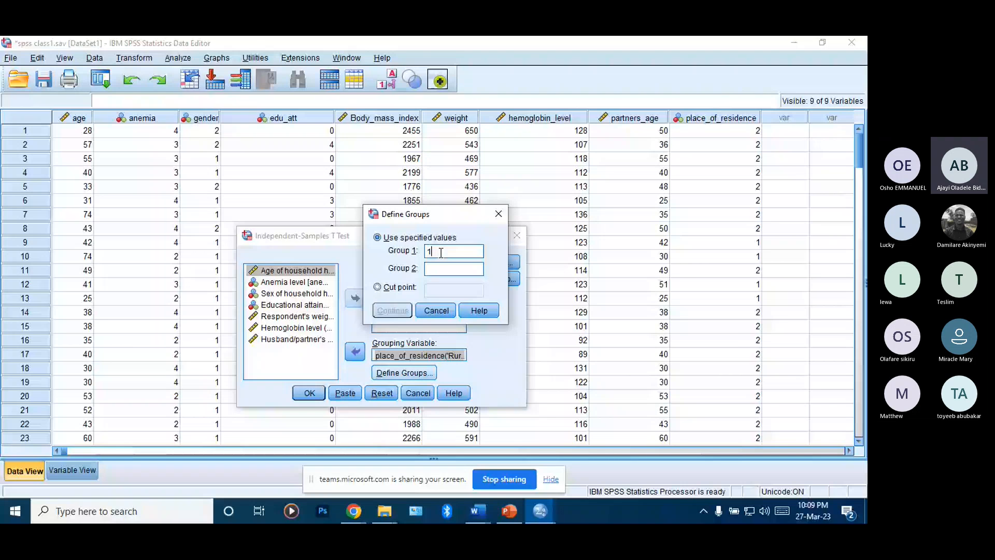
key(Tab)
text(2)
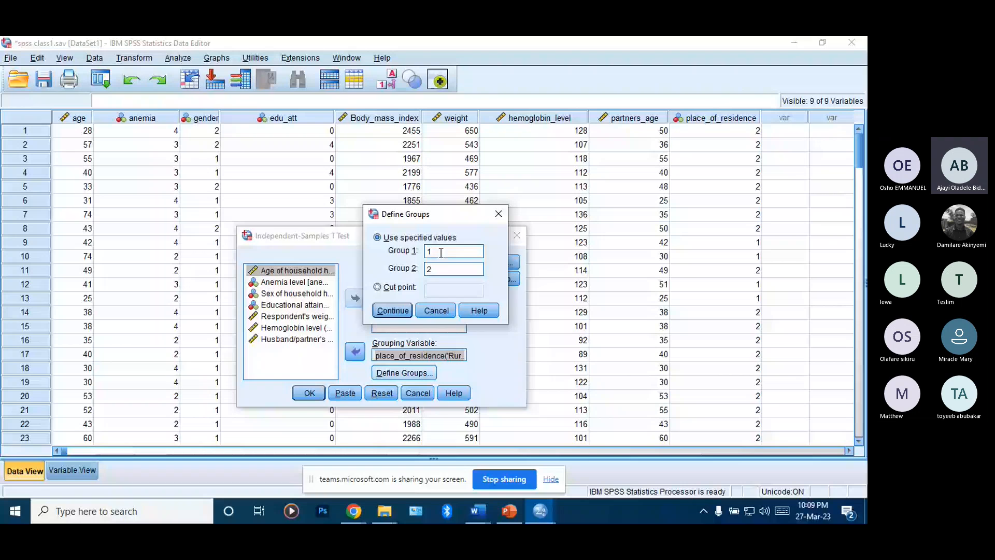
click(394, 310)
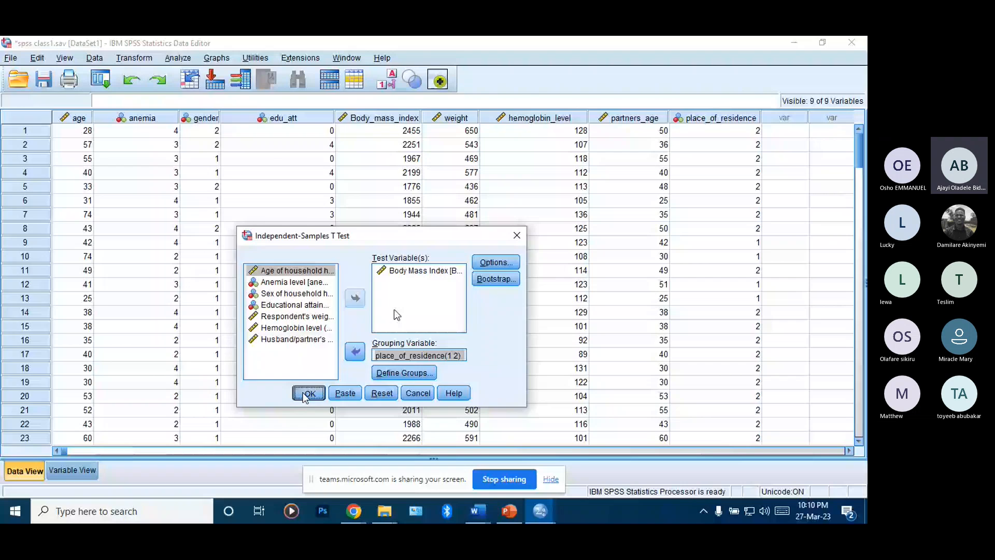
click(307, 393)
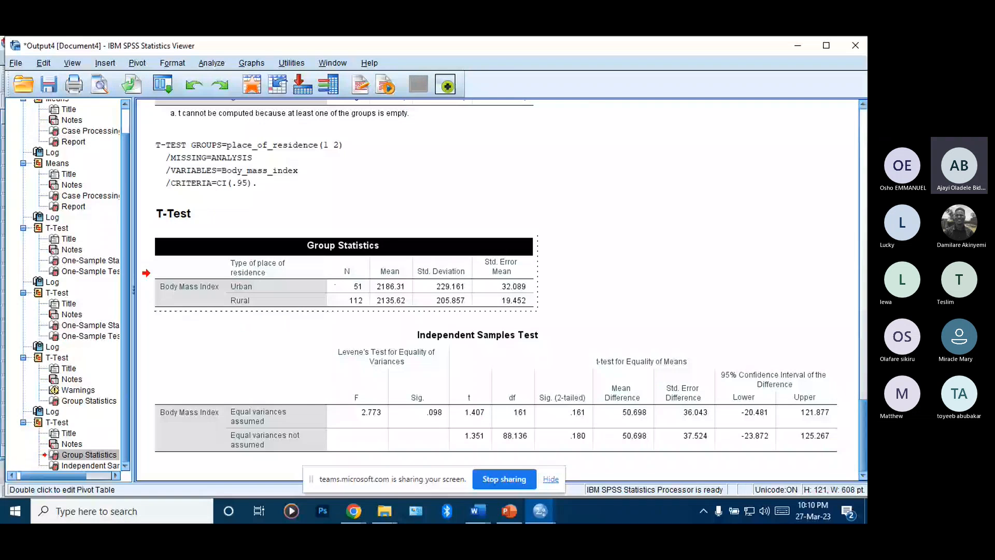
Examine the group sizes in Group Statistics, and open the Independent Samples Test table to review its Levene's and t-test sections.
click(360, 297)
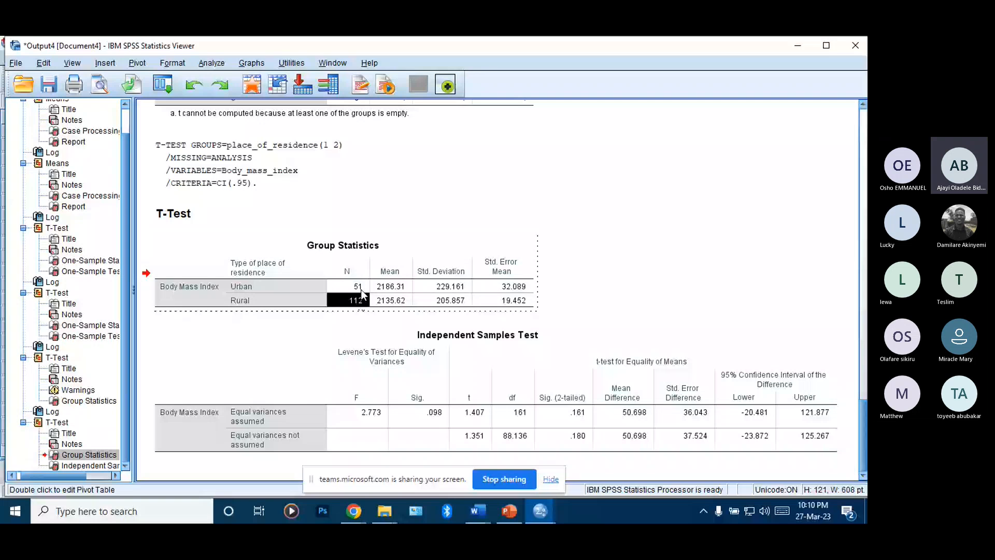
click(361, 290)
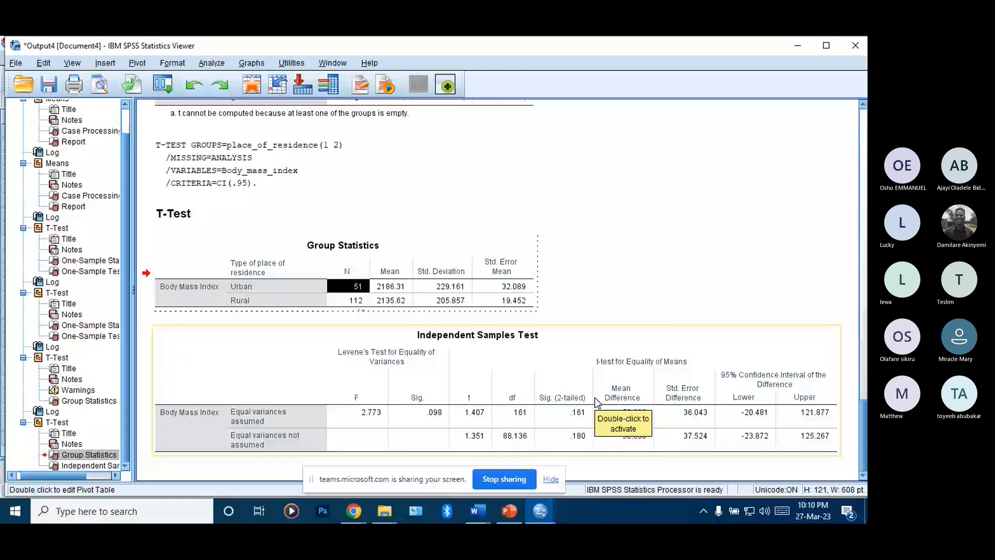
double_click(596, 402)
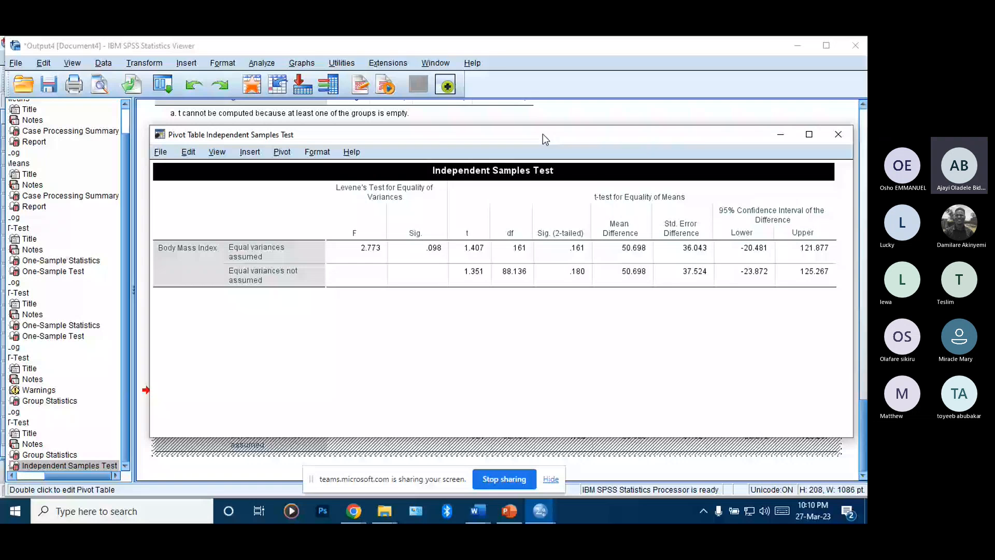
drag(542, 134, 450, 122)
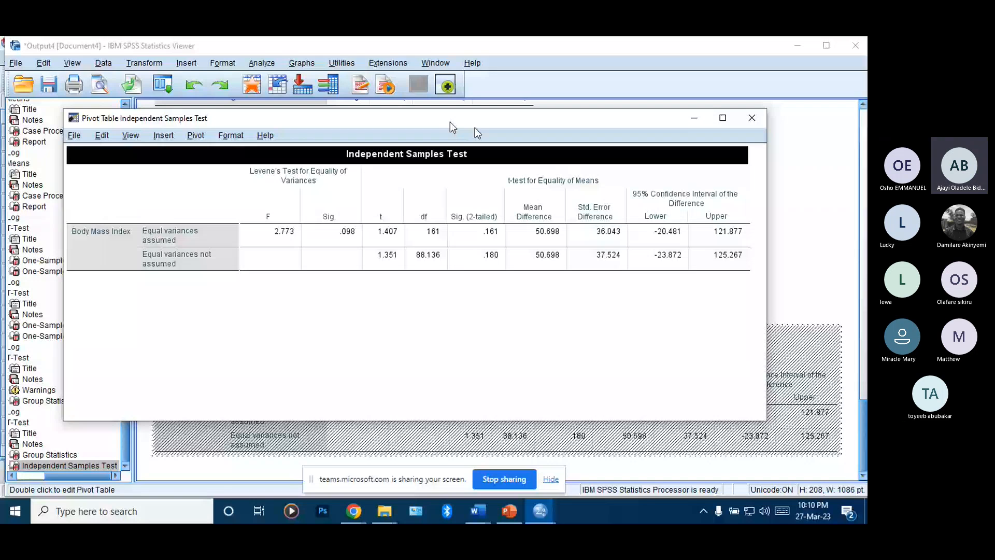
click(307, 179)
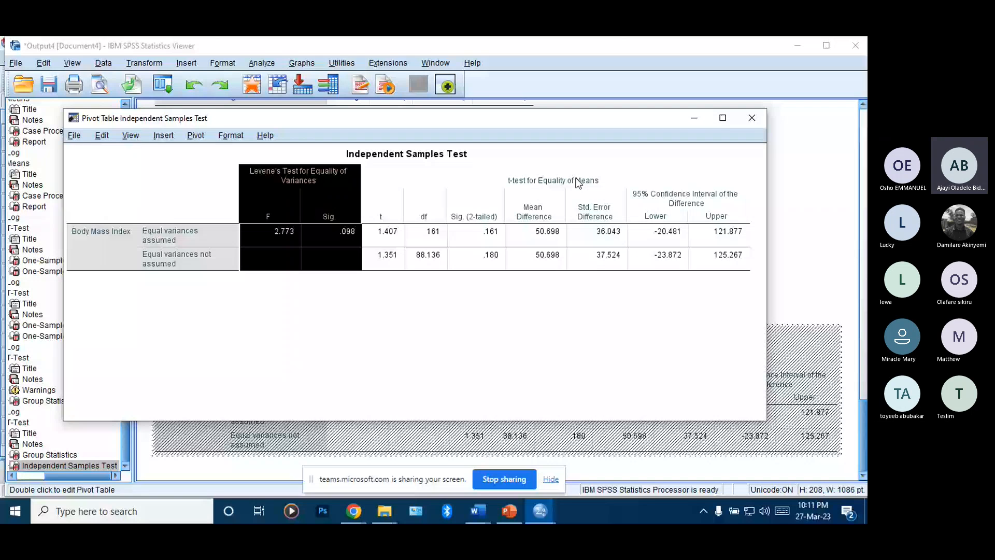
click(563, 184)
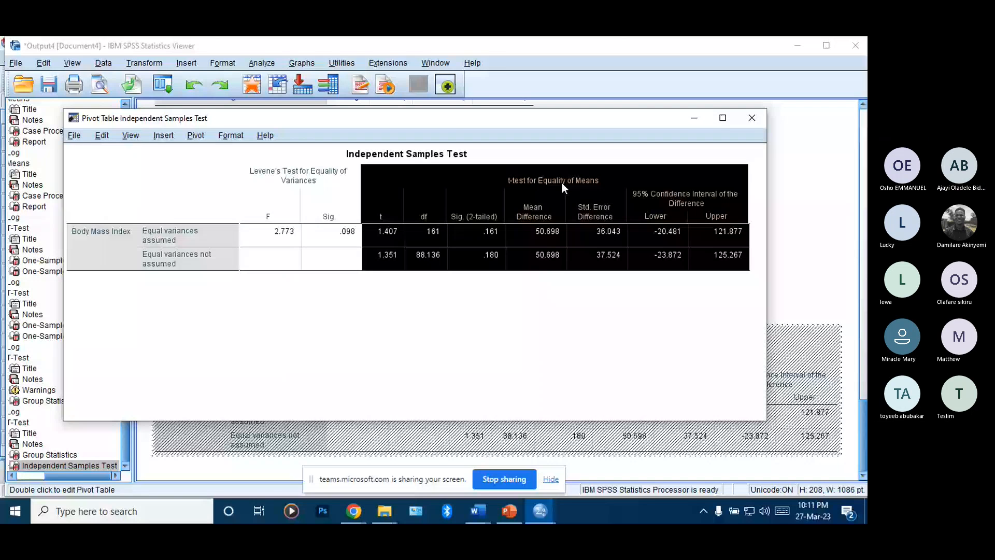
click(562, 183)
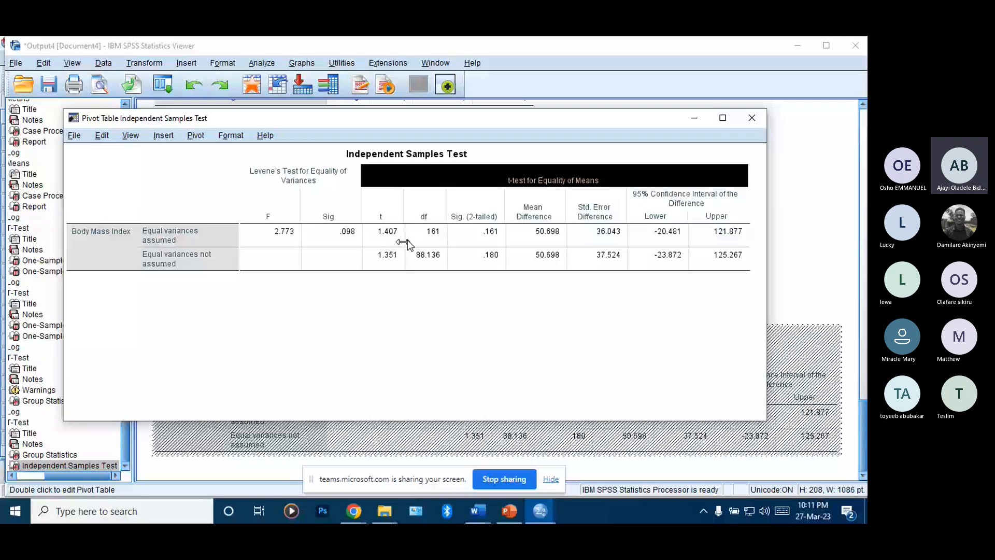
Compare the t-test results for equal variances assumed and not assumed, and examine the F and Sig. of Levene's test.
drag(399, 238, 564, 240)
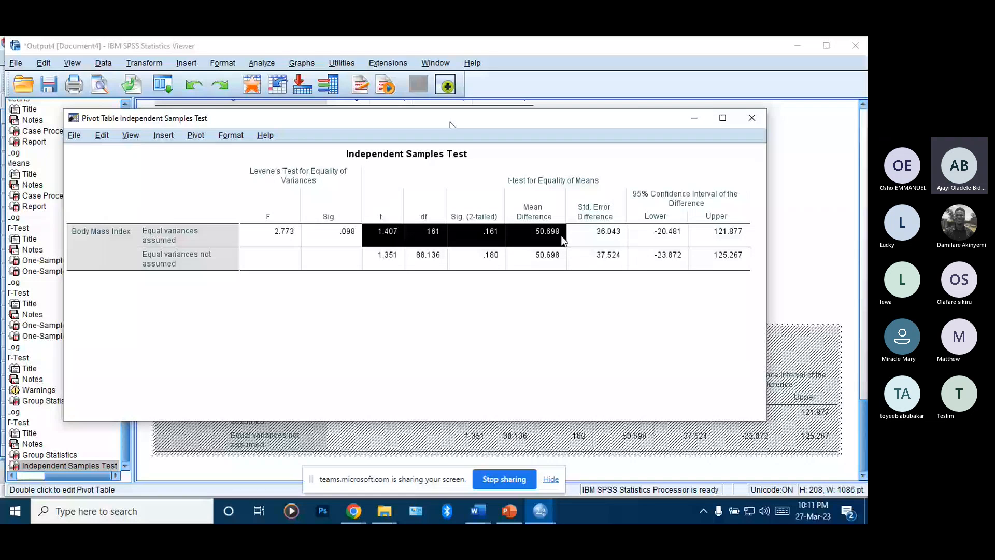
drag(564, 241, 719, 238)
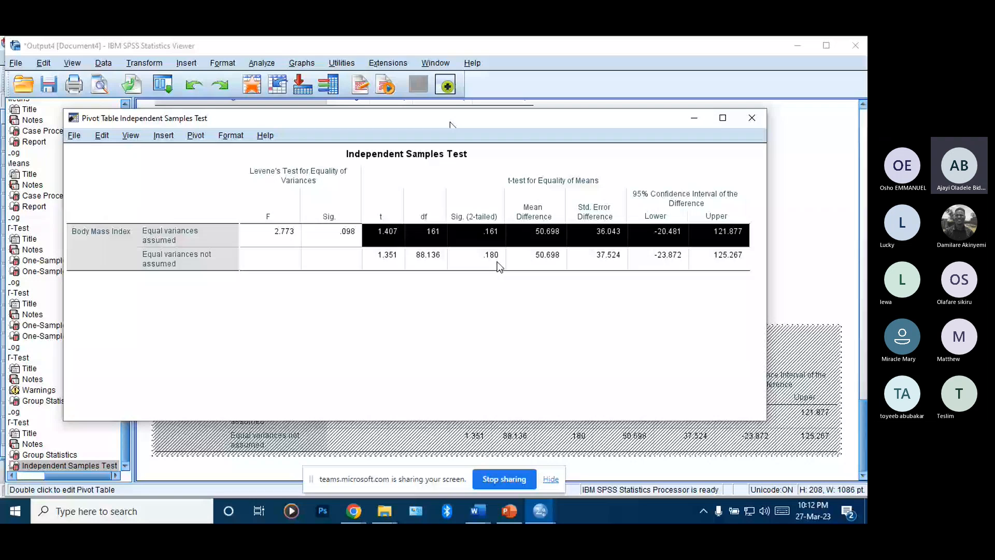
drag(387, 256, 698, 256)
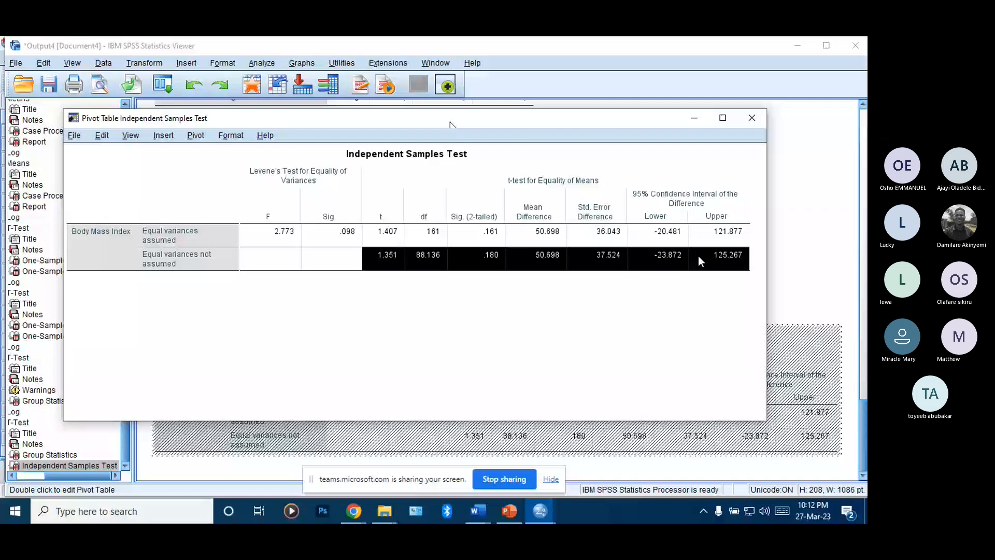
click(278, 235)
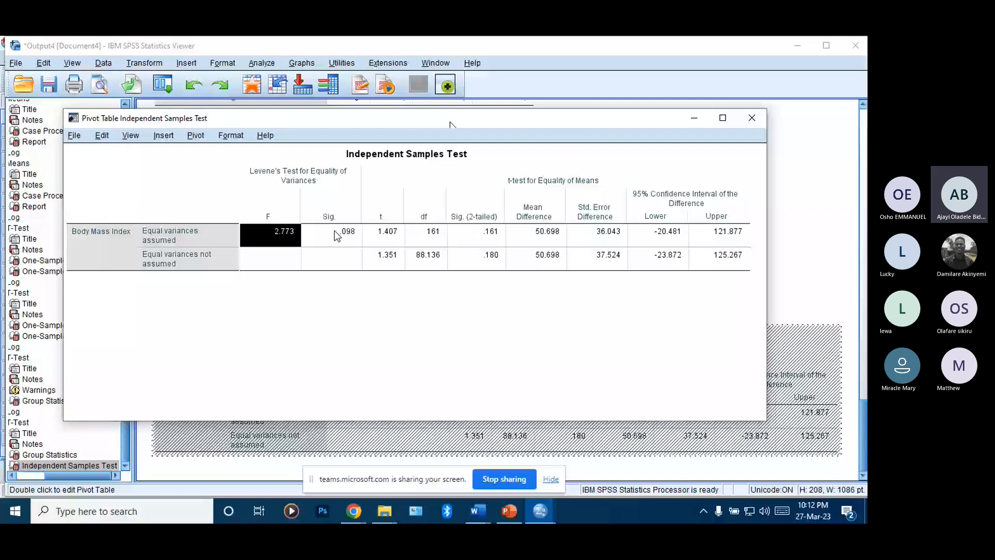
shift+click(313, 269)
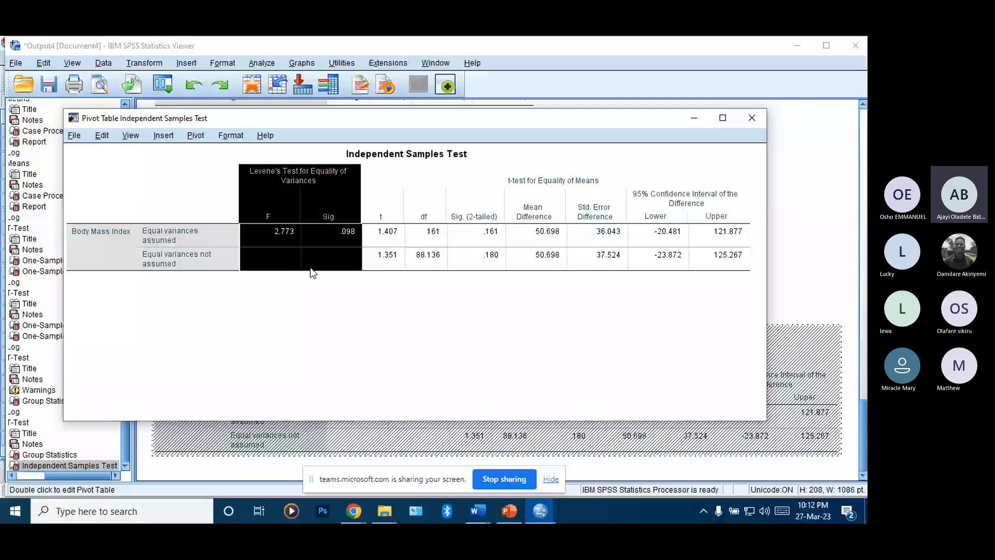
ctrl+click(344, 239)
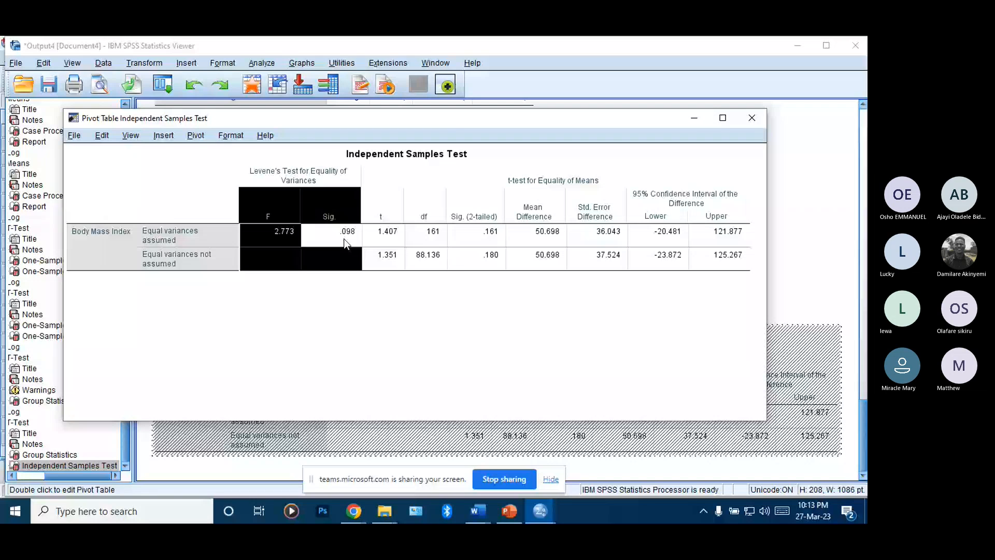
Review the t-test results in the equal variances assumed row, and close the opened pivot table.
click(647, 235)
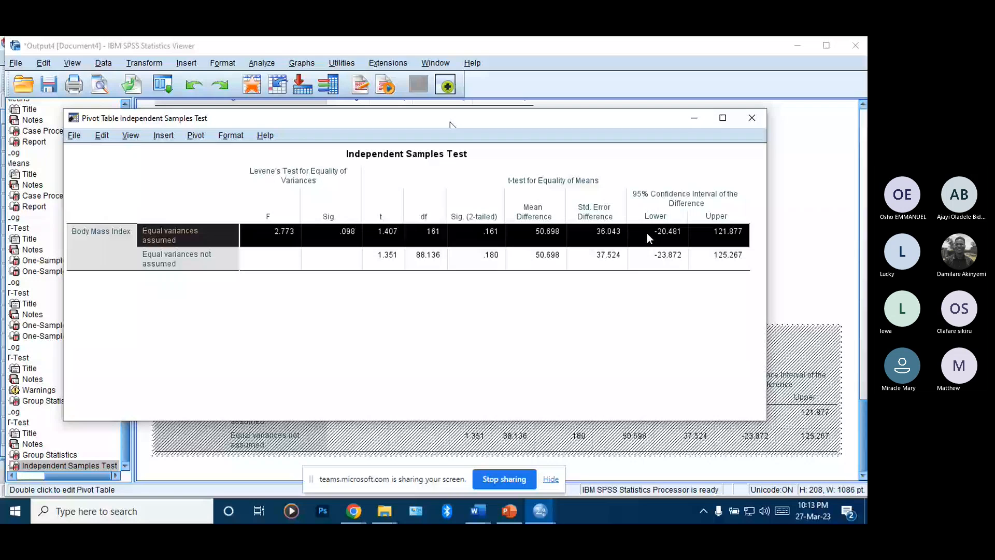
click(449, 235)
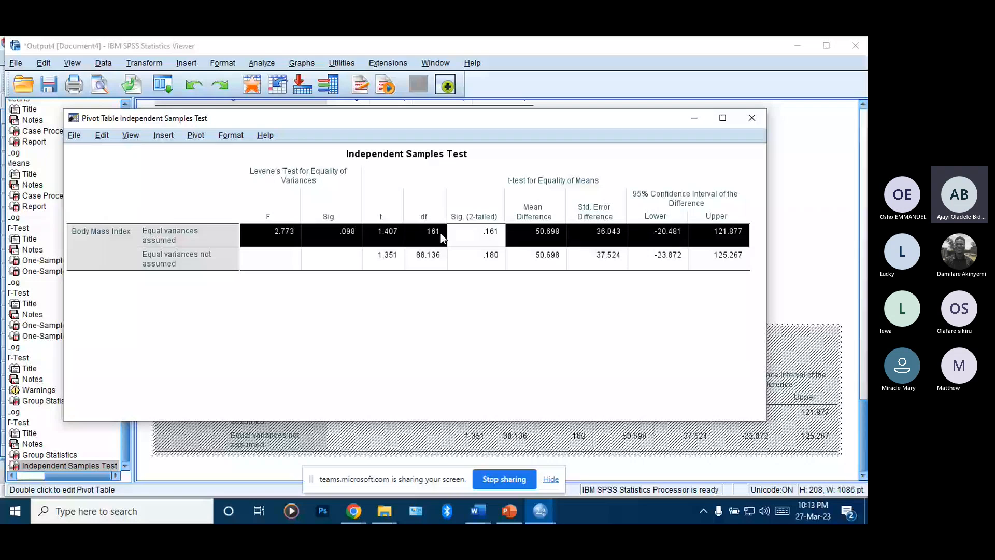
drag(441, 233, 394, 244)
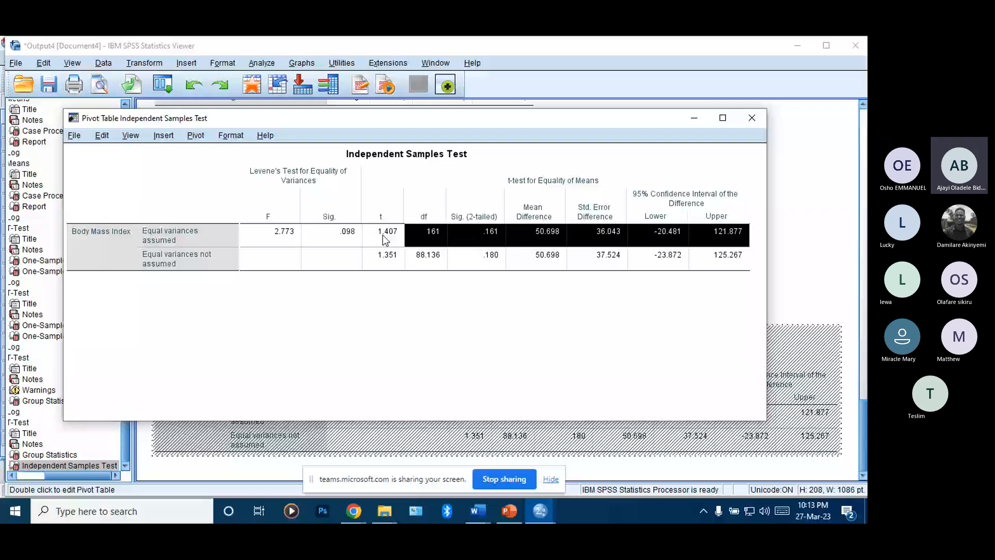
drag(384, 239, 586, 252)
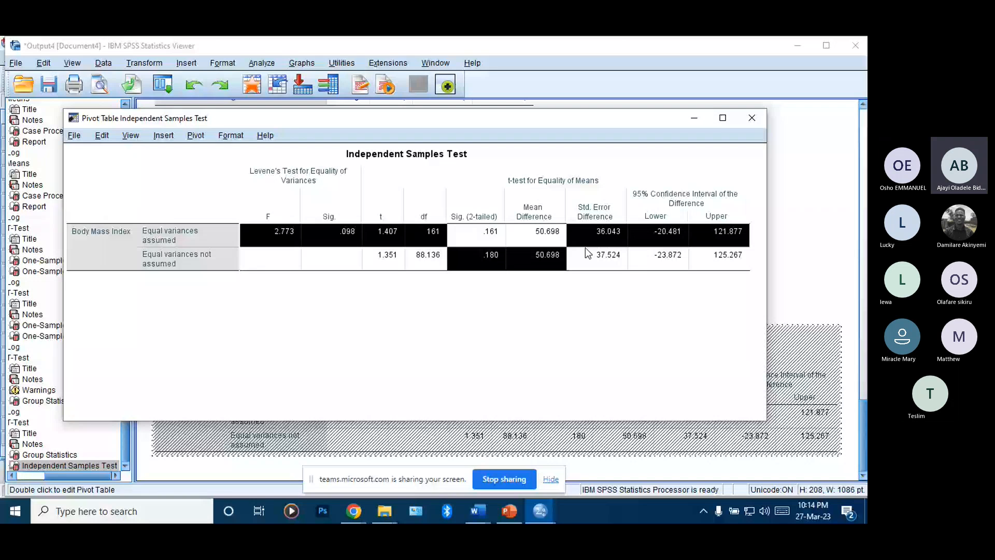
click(752, 118)
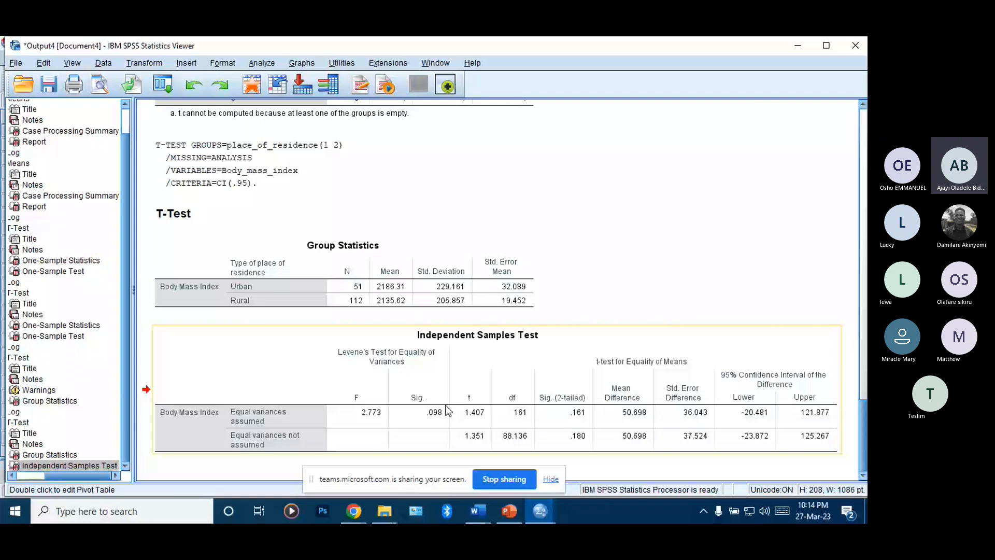
Reopen the Independent Samples Test table and highlight the t-test results of the equal variances not assumed and assumed rows.
double_click(448, 411)
drag(383, 257, 681, 257)
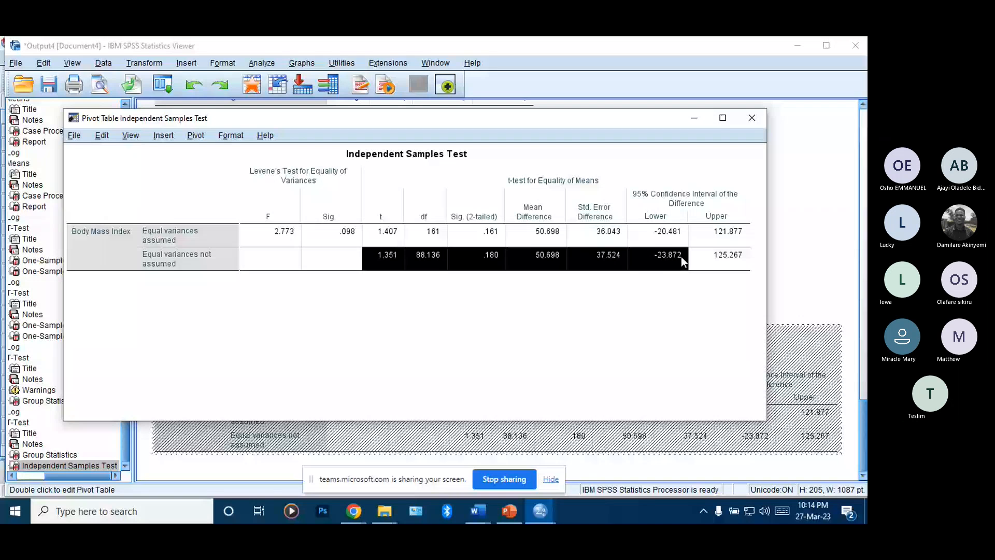
drag(681, 257, 708, 256)
drag(384, 231, 698, 229)
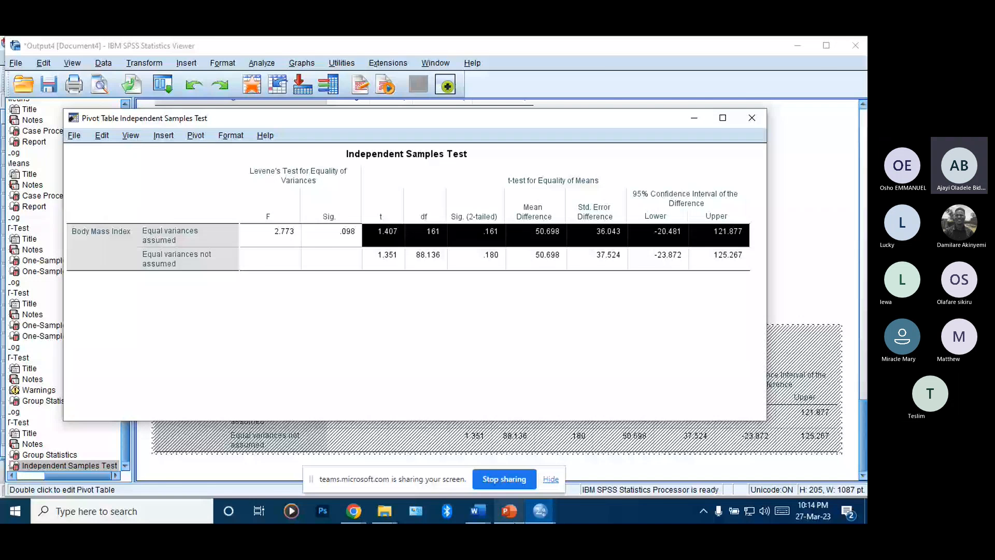
Switch to PowerPoint, highlight the H0 and H1 mean hypotheses on the Independent Samples T-test slide, and return to the SPSS pivot table.
key(alt+Tab)
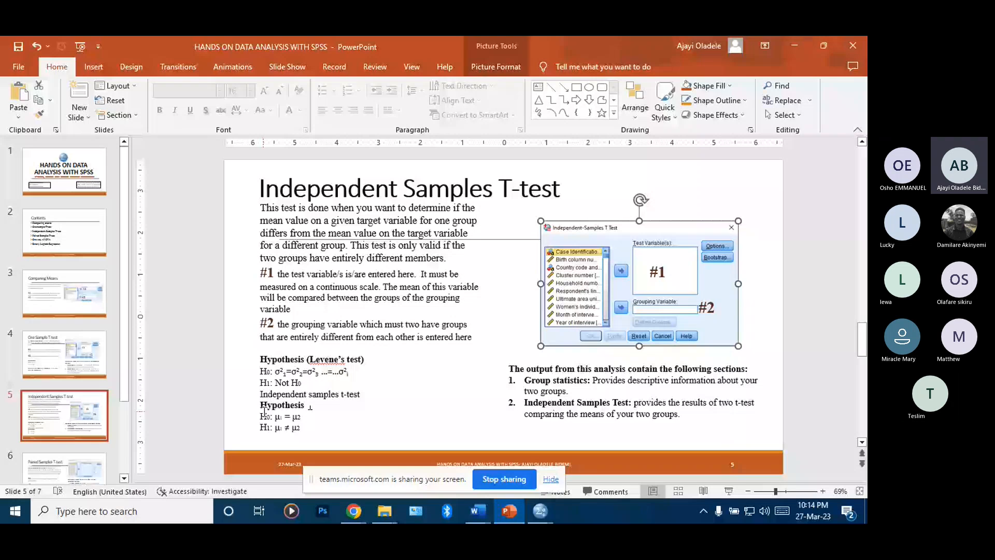
drag(264, 413, 305, 429)
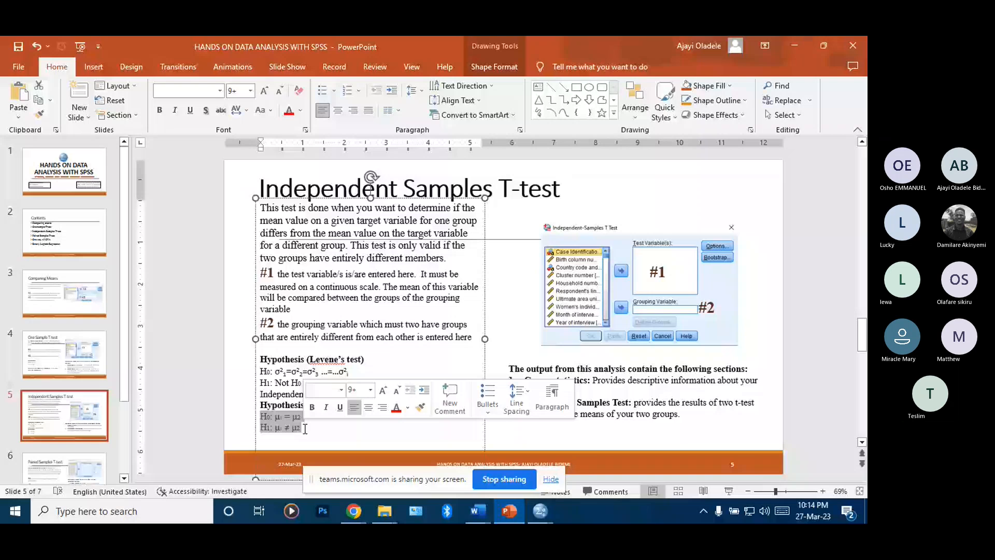
key(alt+Tab)
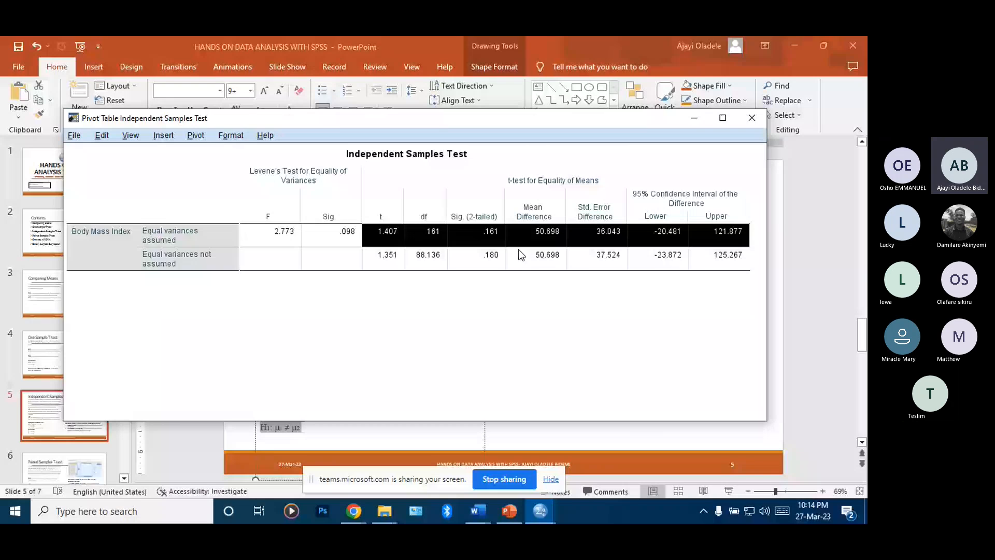
Examine the two-tailed significance for equal variances assumed, close the pivot table, and deselect it in the output.
click(479, 242)
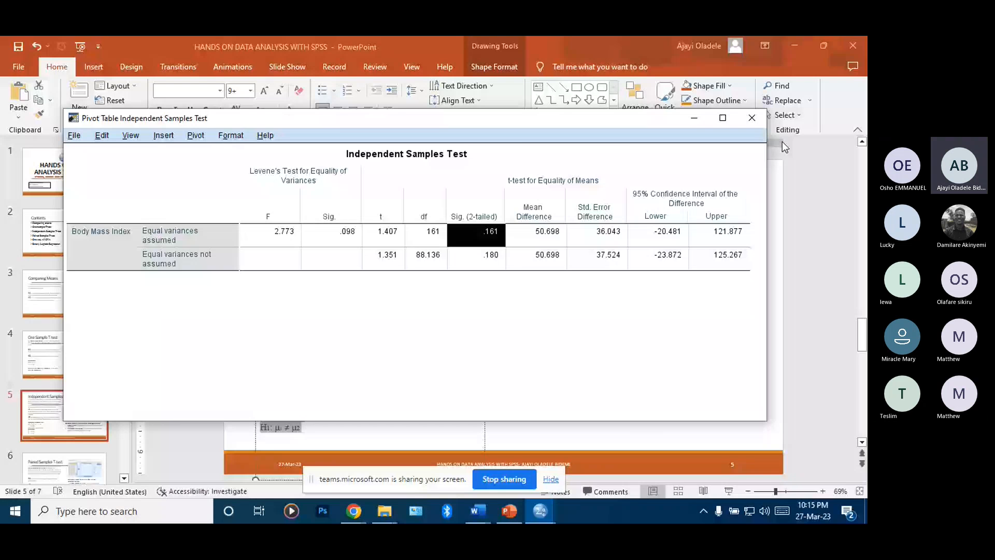
click(753, 118)
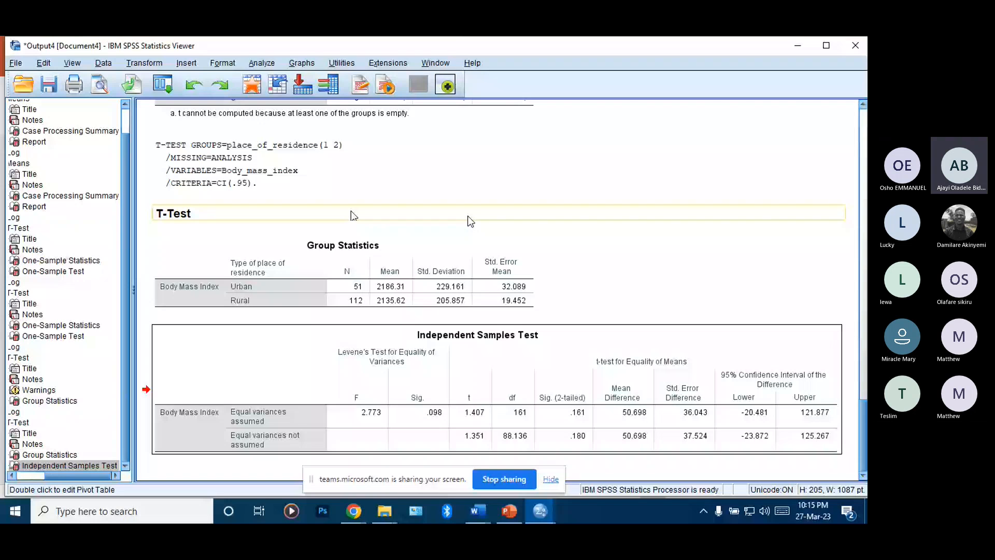
click(736, 354)
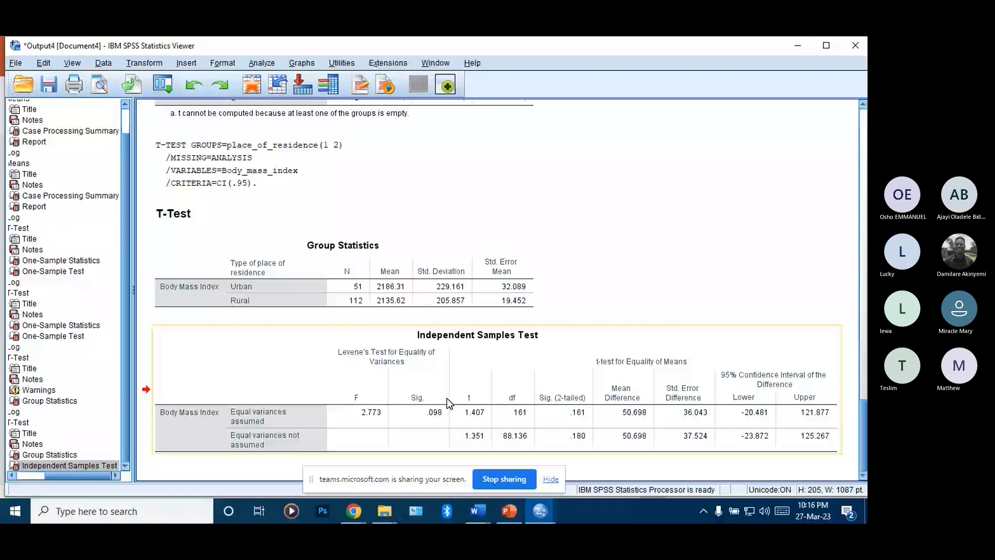
click(622, 306)
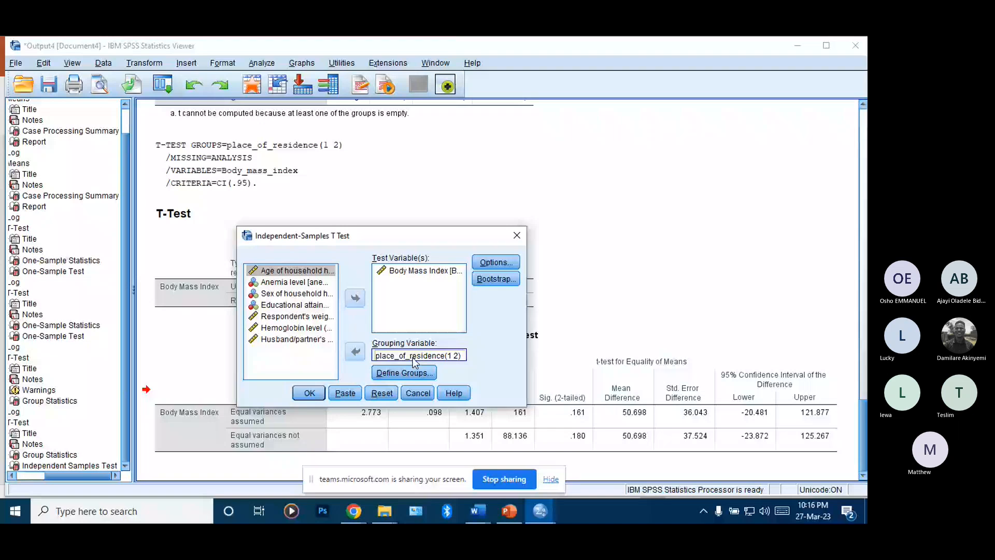
Review the group definition of place_of_residence in the Independent-Samples T Test settings.
click(413, 358)
click(411, 372)
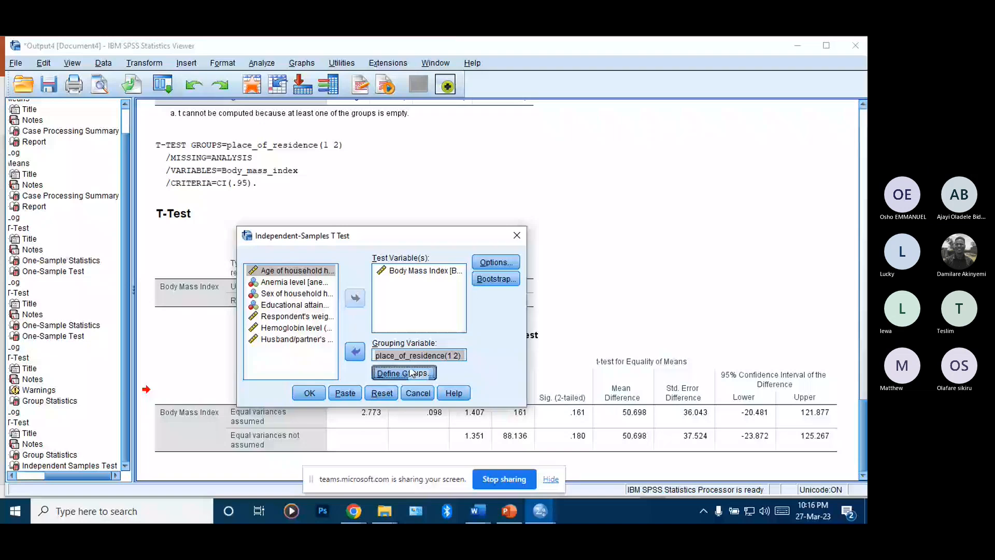
click(410, 373)
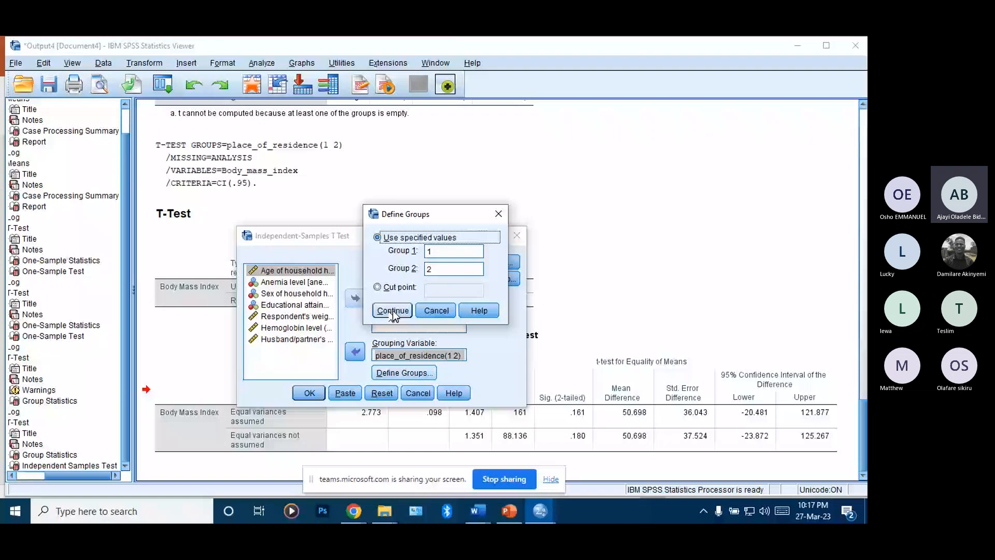
Confirm groups 1 and 2 and run the Independent-Samples T Test of Body Mass Index by place_of_residence.
click(394, 311)
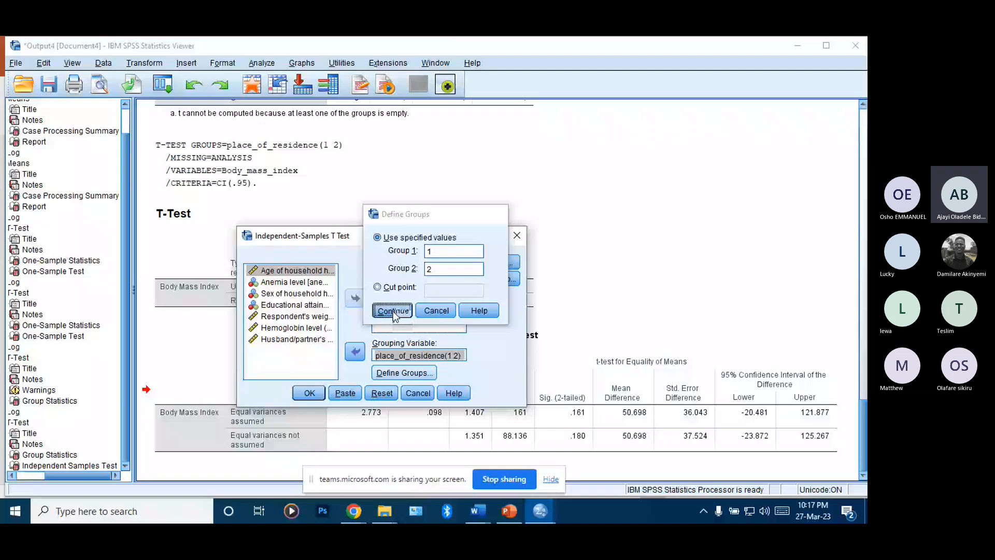
click(420, 273)
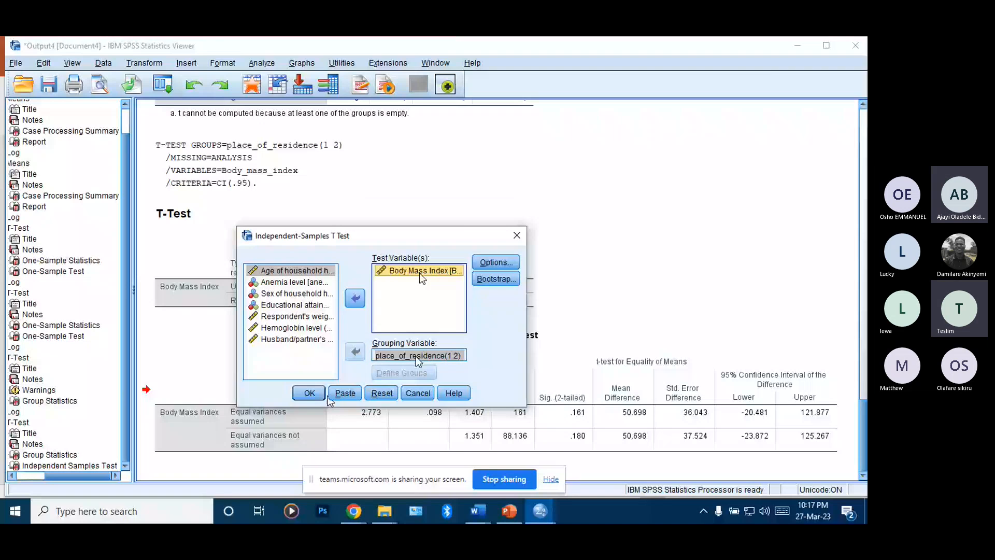
click(310, 393)
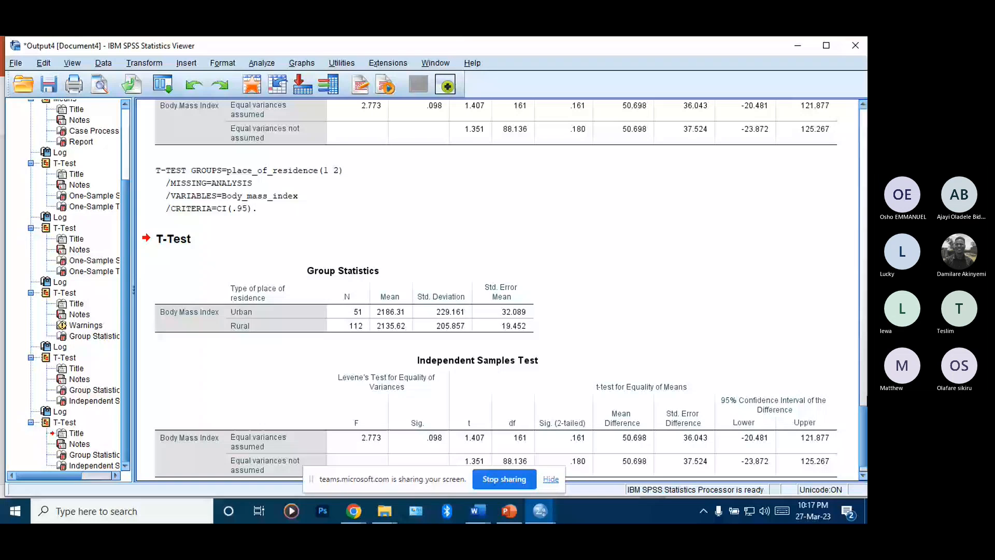
scroll(866, 462, down, 1)
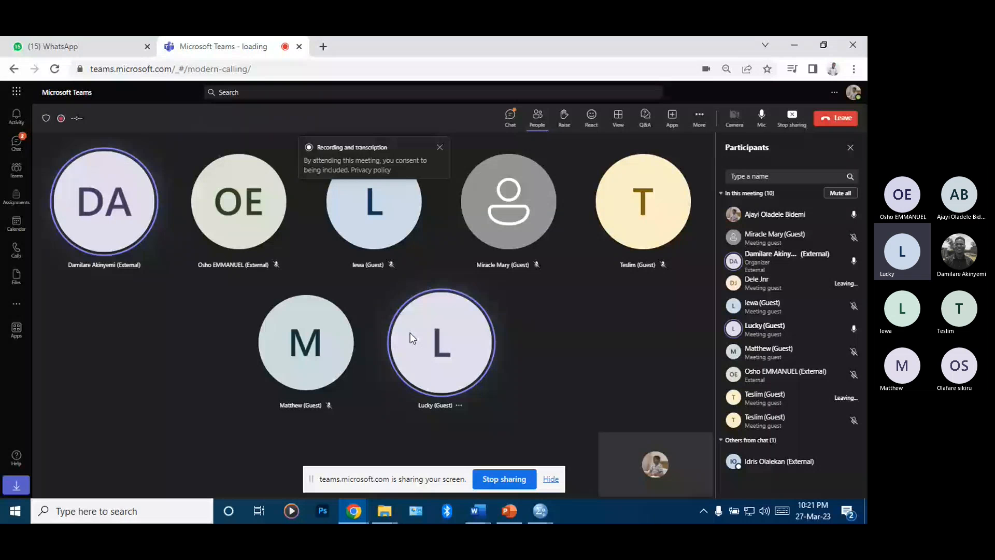
Switch to PowerPoint and look over the remaining slides after the Independent Samples T-test slide.
key(alt+Tab)
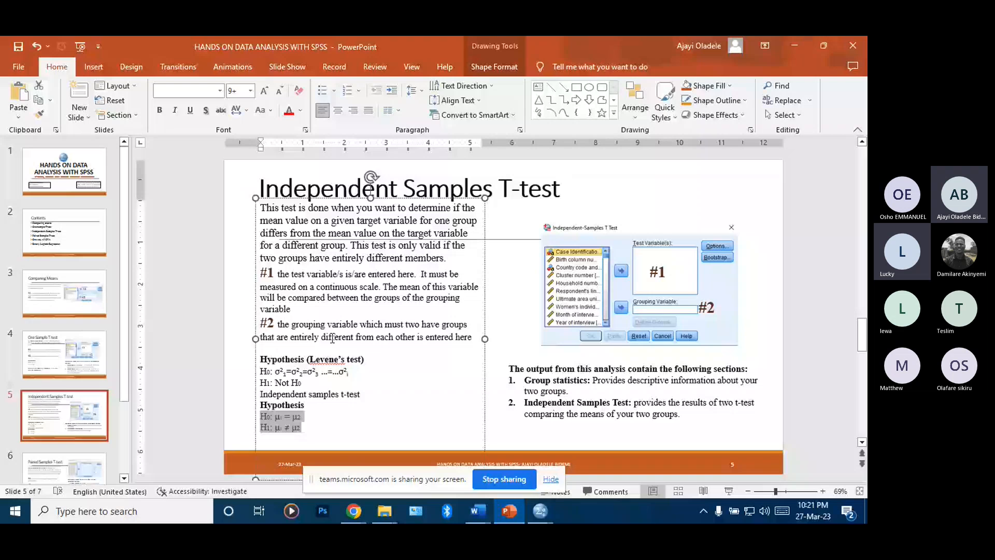
drag(120, 363, 120, 440)
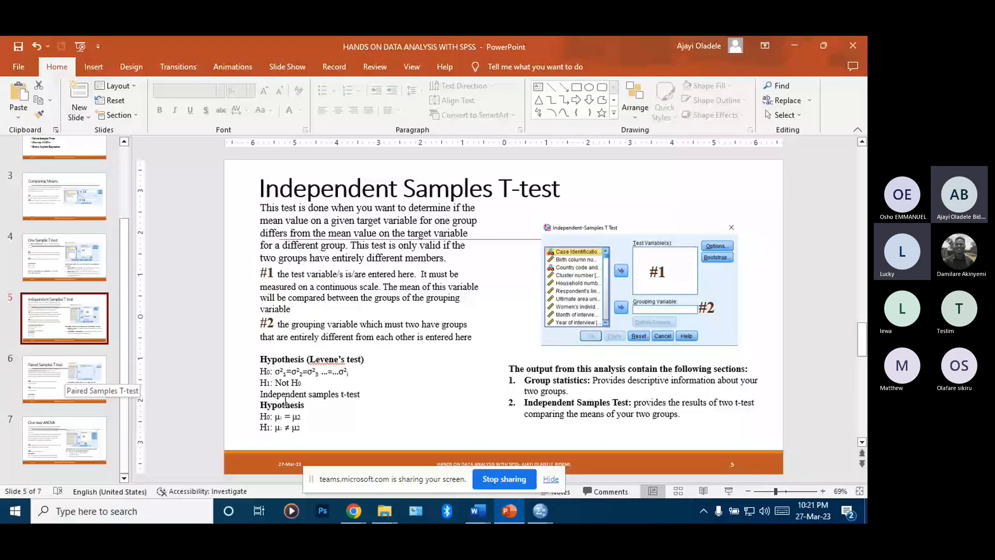
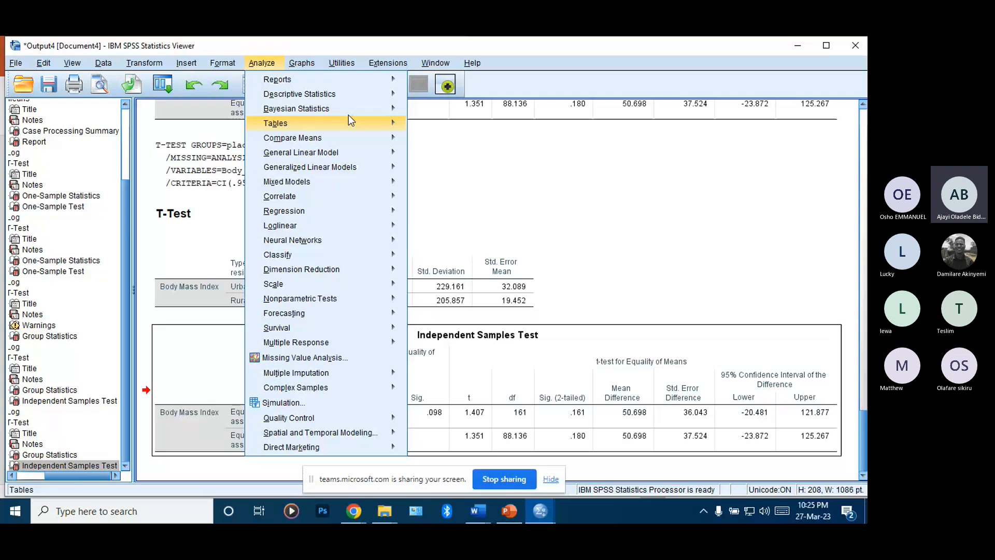
Reset the Summary Independent-Samples T Test and give Sample 1 15 cases, mean 1.4 and standard deviation 0.5.
mouse_move(354, 136)
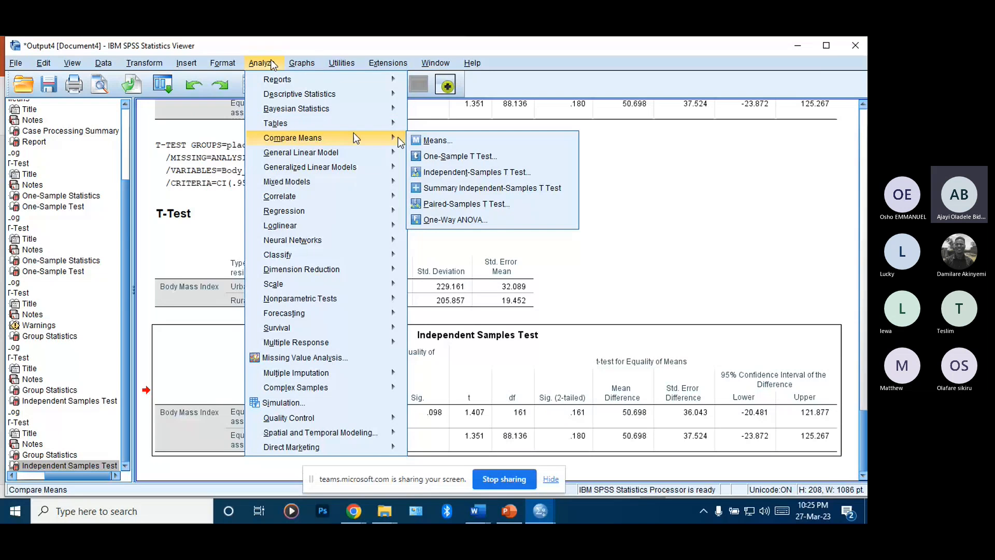
click(507, 187)
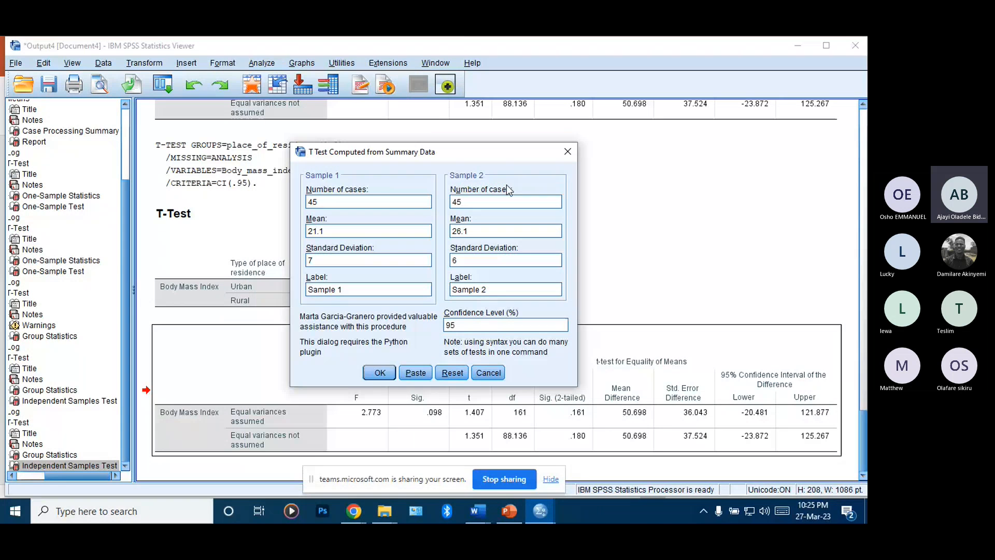
click(458, 374)
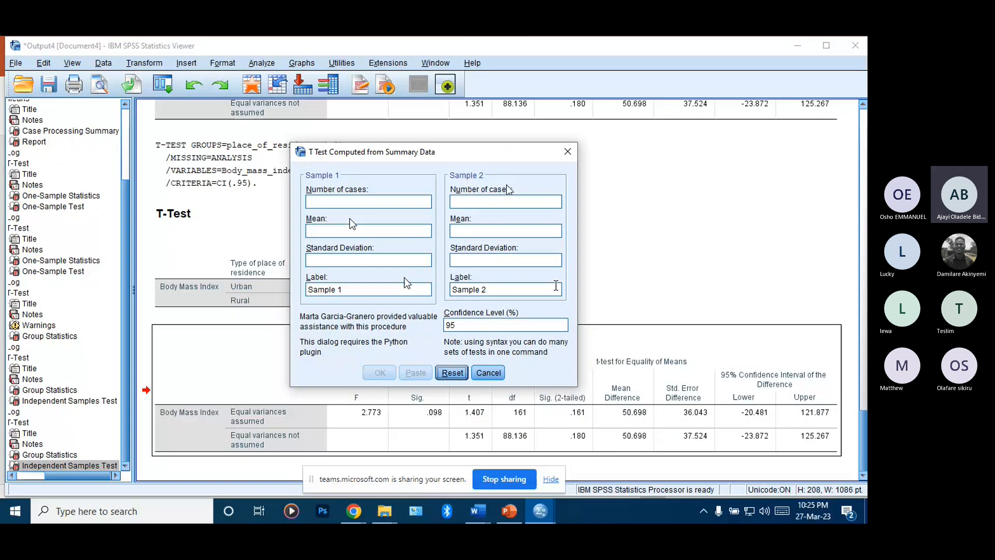
click(351, 201)
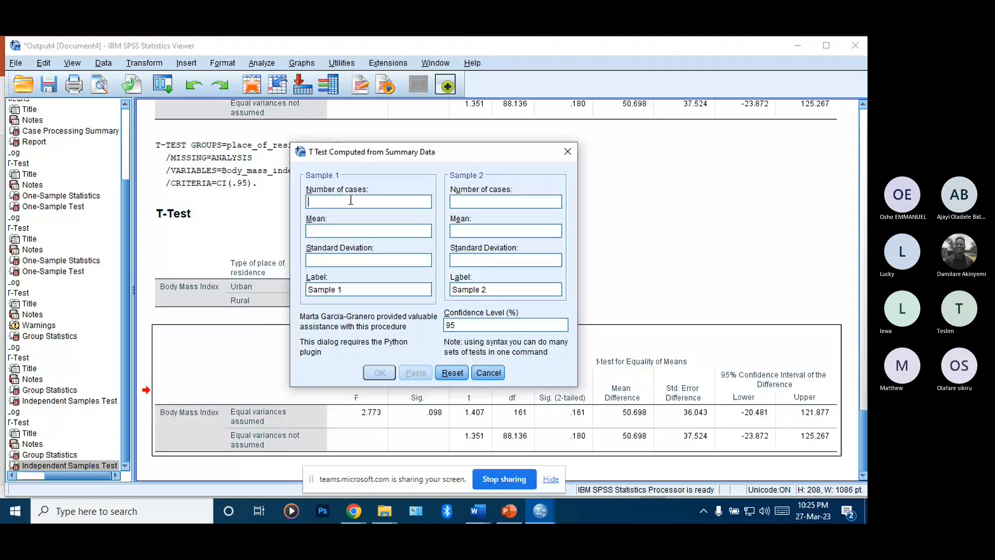
text(15)
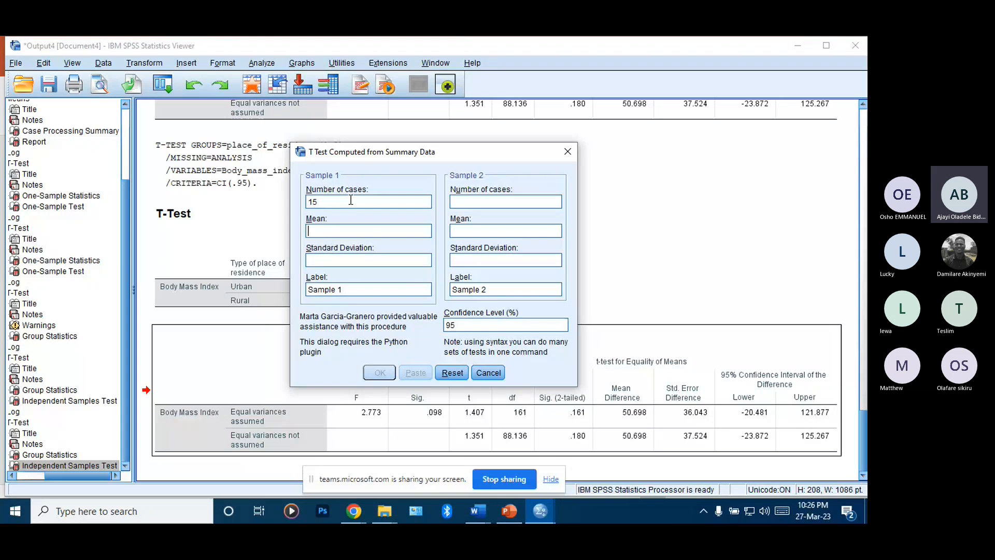
text(1.4)
text(0)
text(.5)
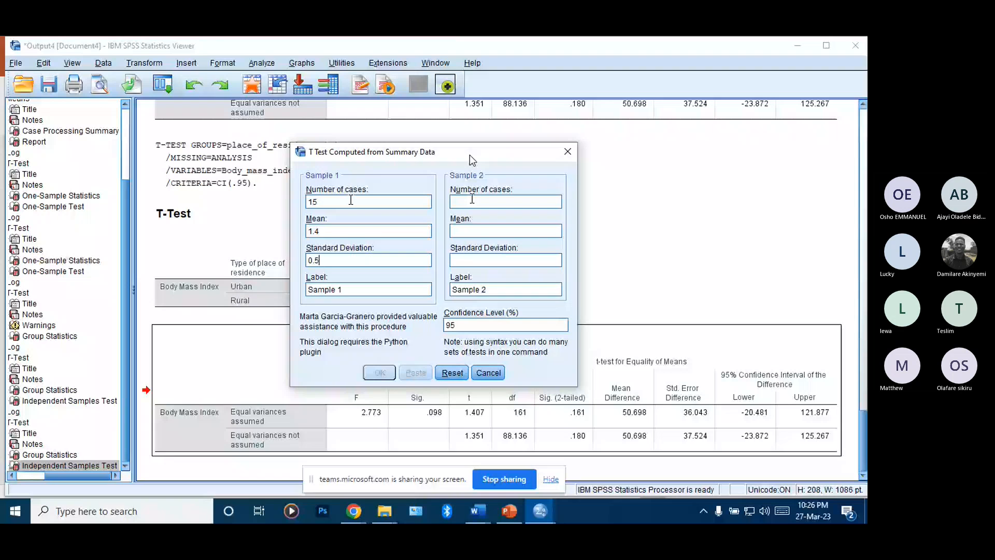
Give Sample 2 15 cases, mean 2.3 and standard deviation 0.9, and cancel the summary-data t test.
click(505, 200)
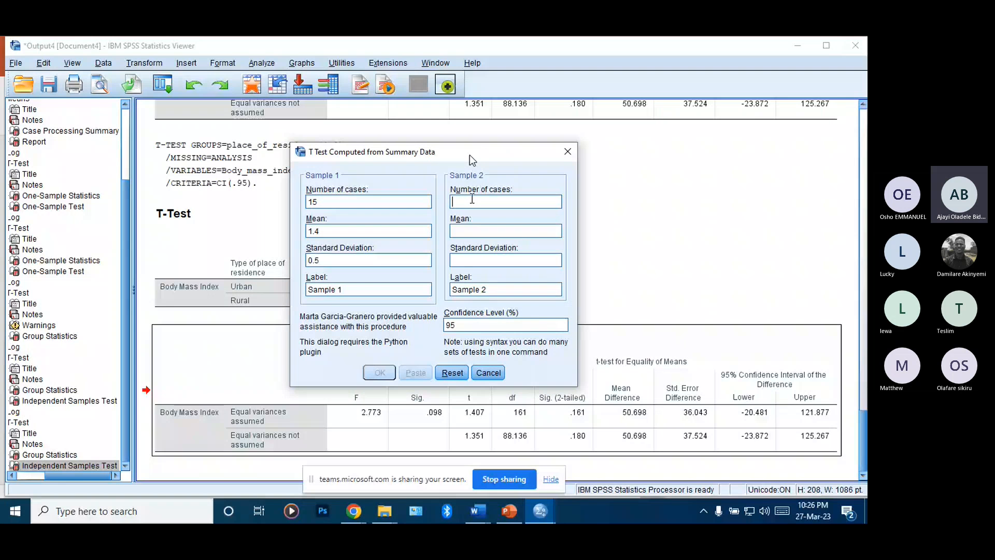
text(15)
key(Tab)
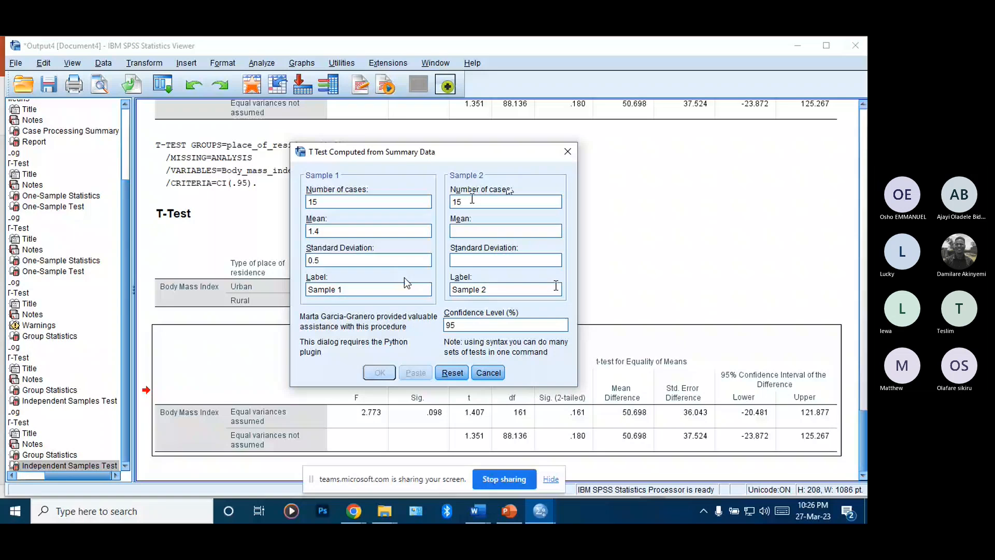
text(2.3)
key(Tab)
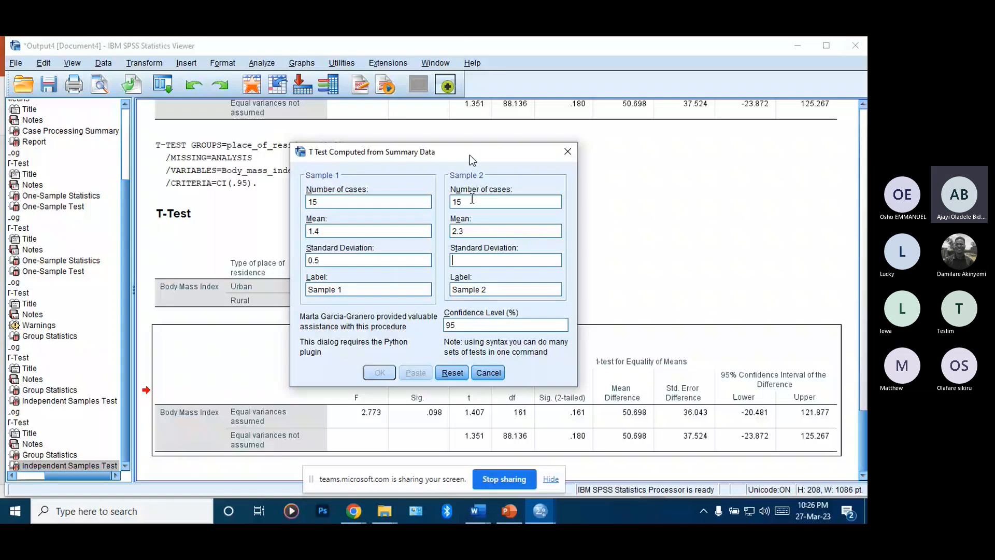
text(0.9)
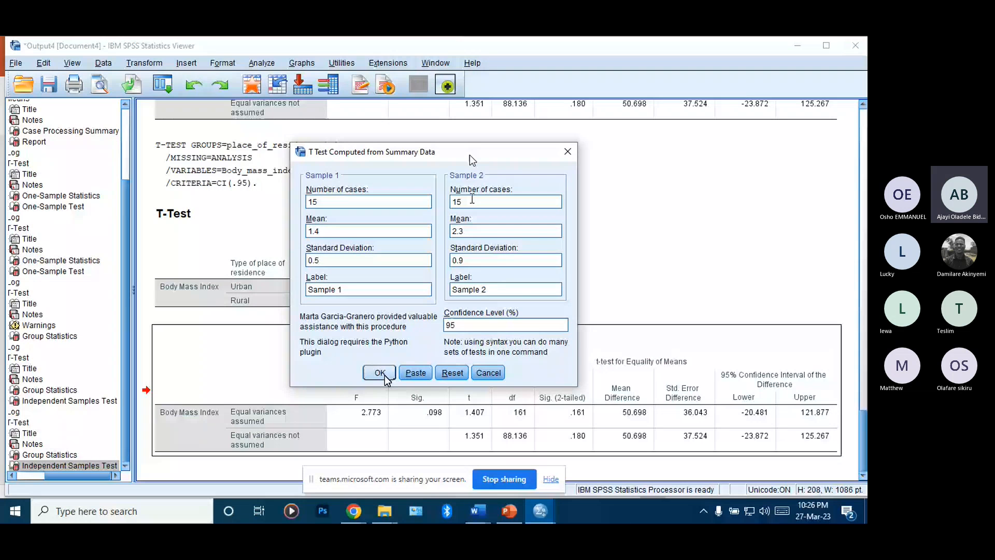
click(490, 377)
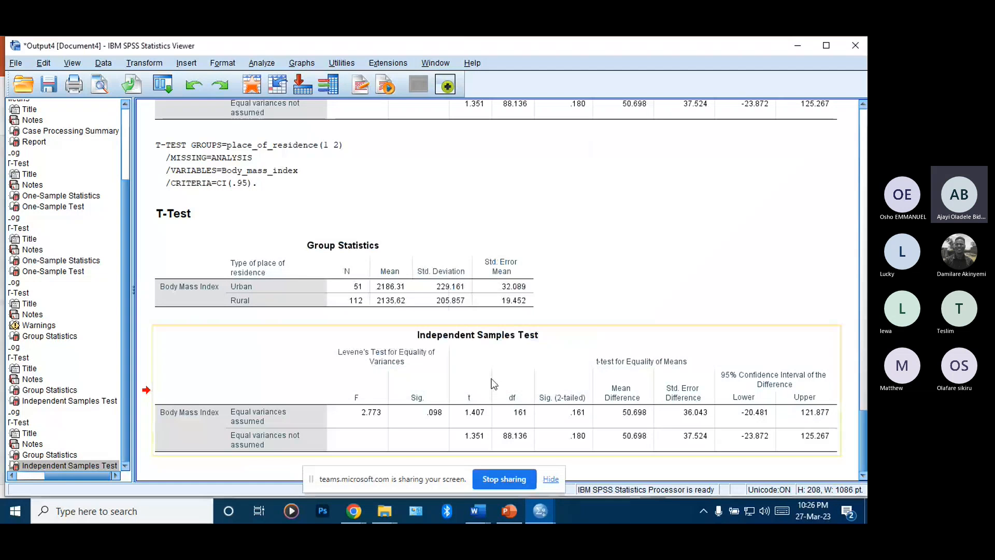
View the Paired-Samples T Test settings and close them without assigning any paired variables.
click(259, 62)
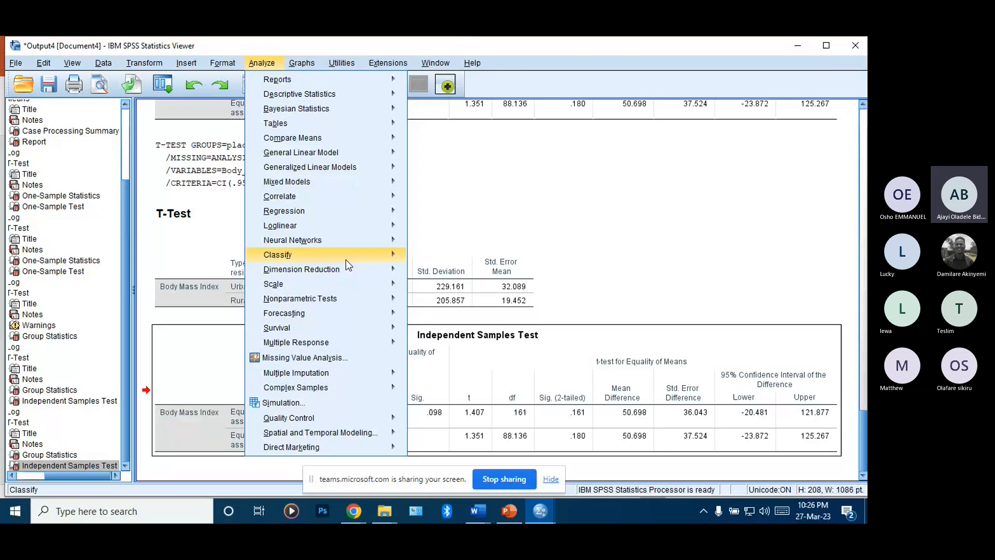
click(481, 202)
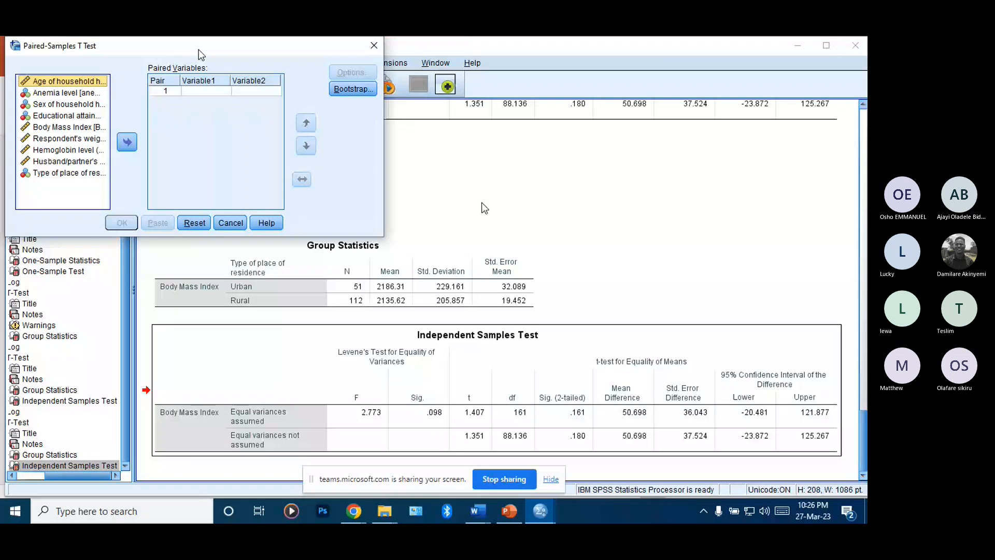
drag(202, 55, 385, 140)
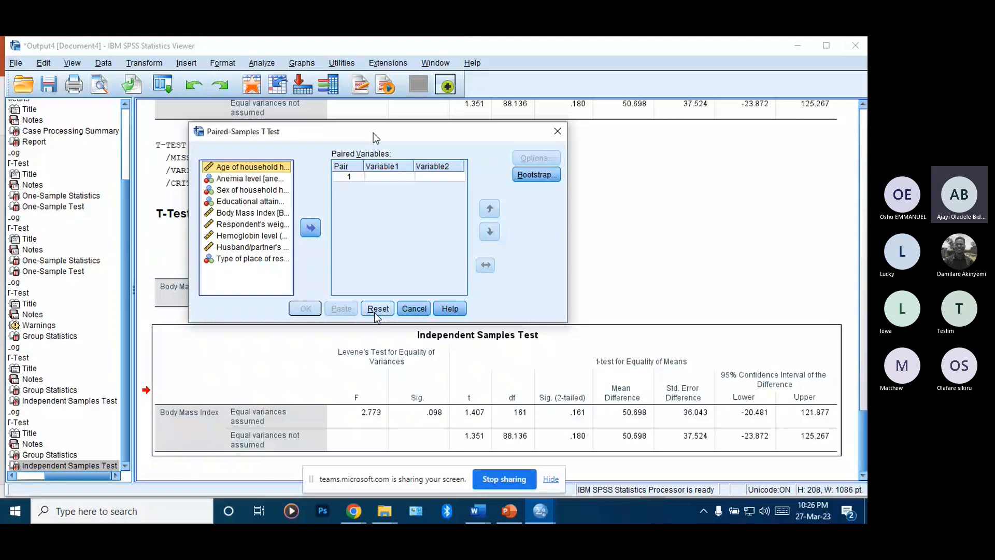
click(413, 309)
Show the variable definitions of spss class1.sav and inspect the weight variable and the first empty row.
mouse_move(540, 511)
click(498, 476)
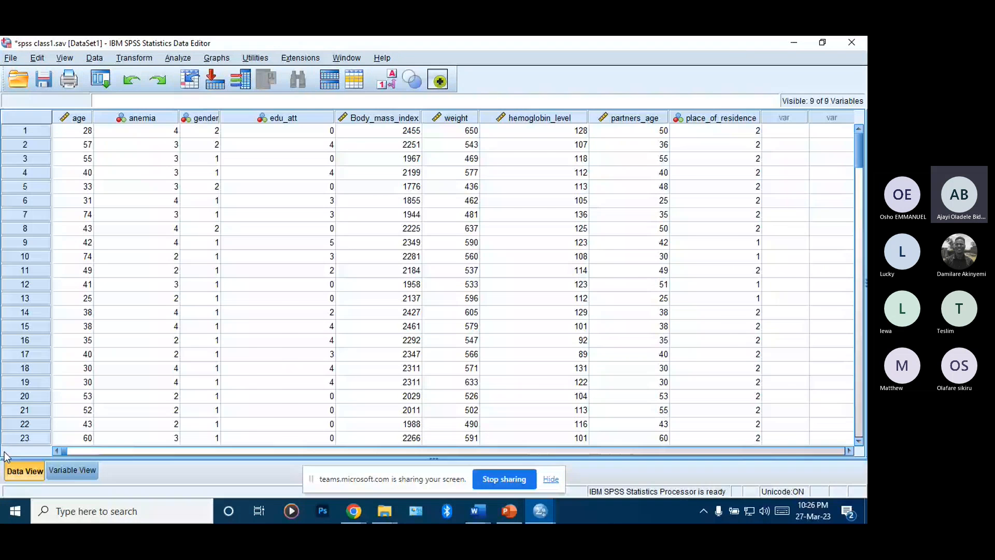
click(72, 470)
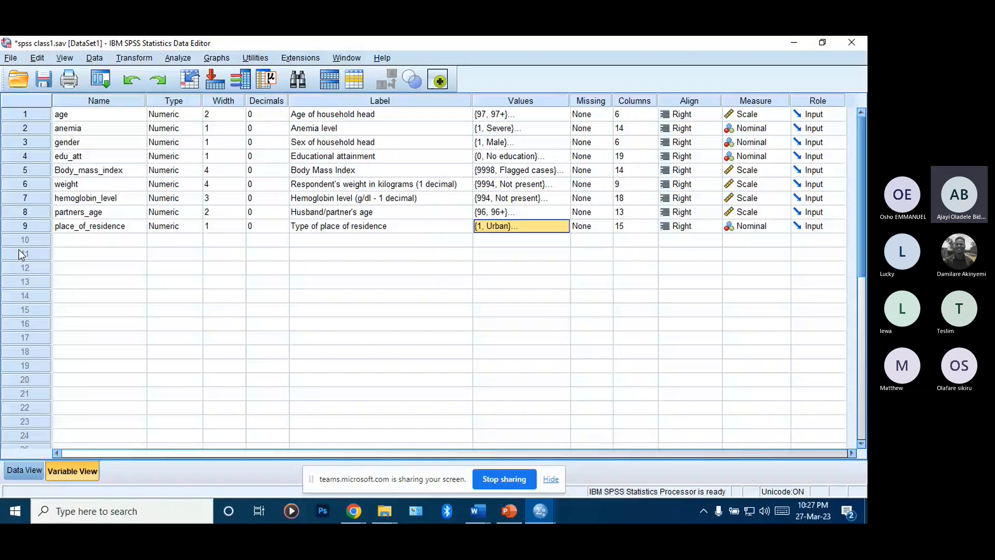
click(59, 186)
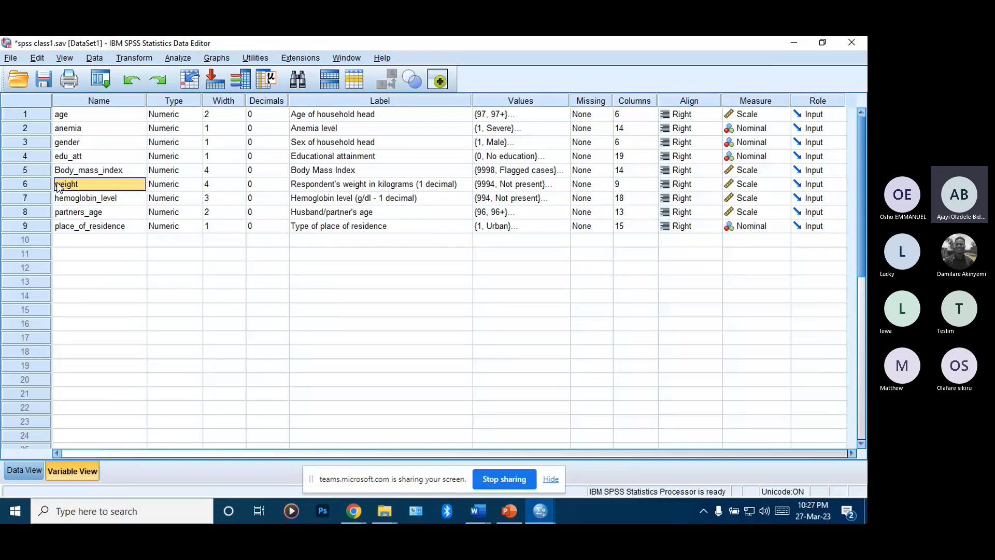
click(45, 188)
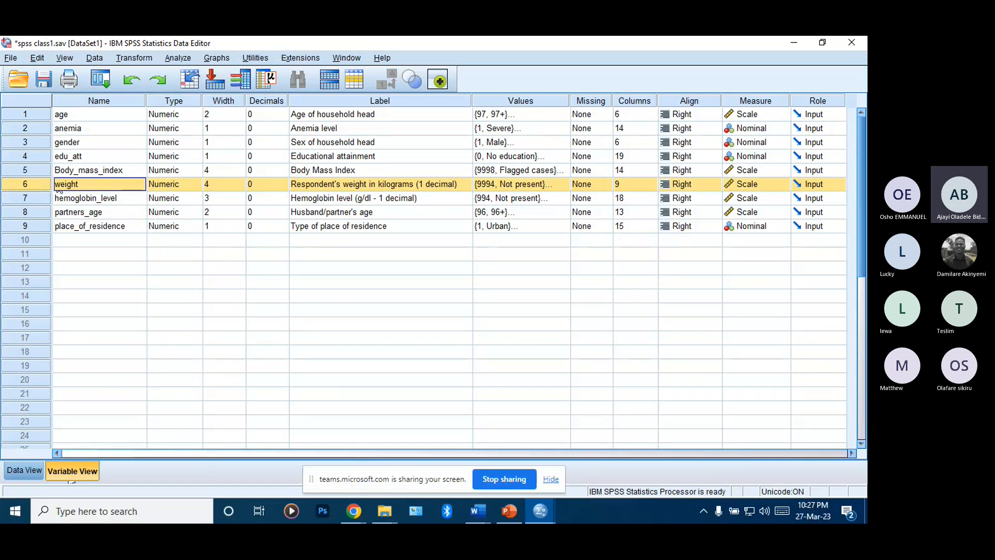
click(38, 238)
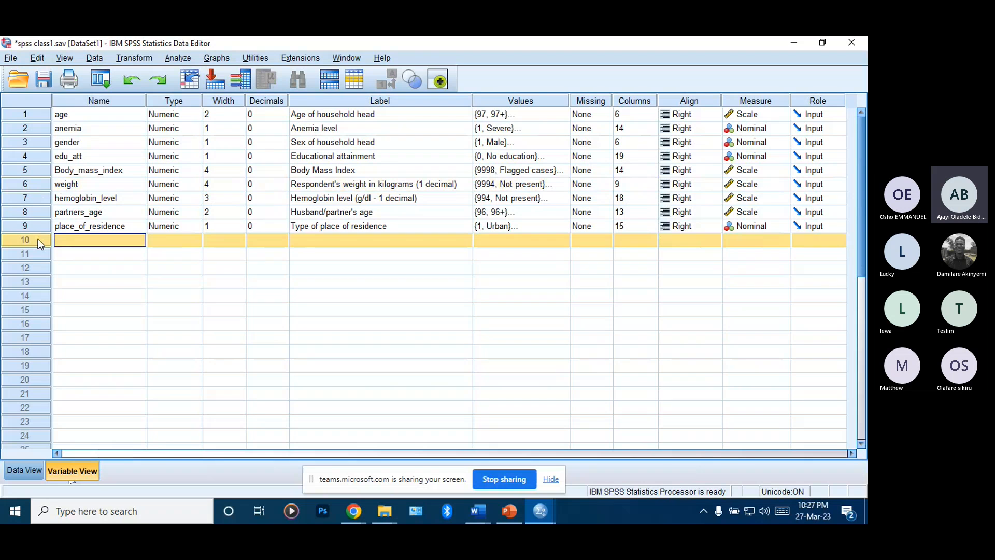
Generate descriptive statistics for the weight variable and examine the resulting Statistics table.
click(103, 186)
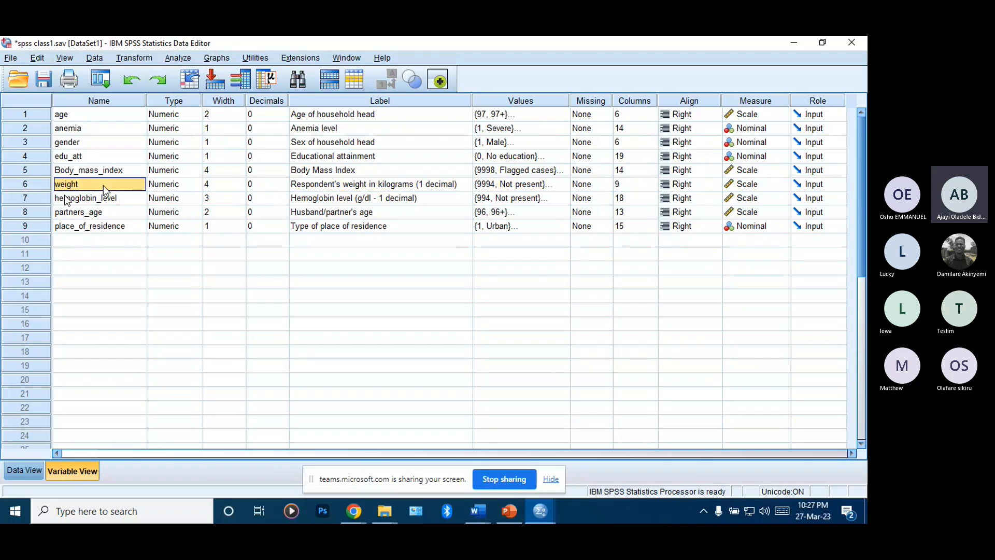
right_click(104, 185)
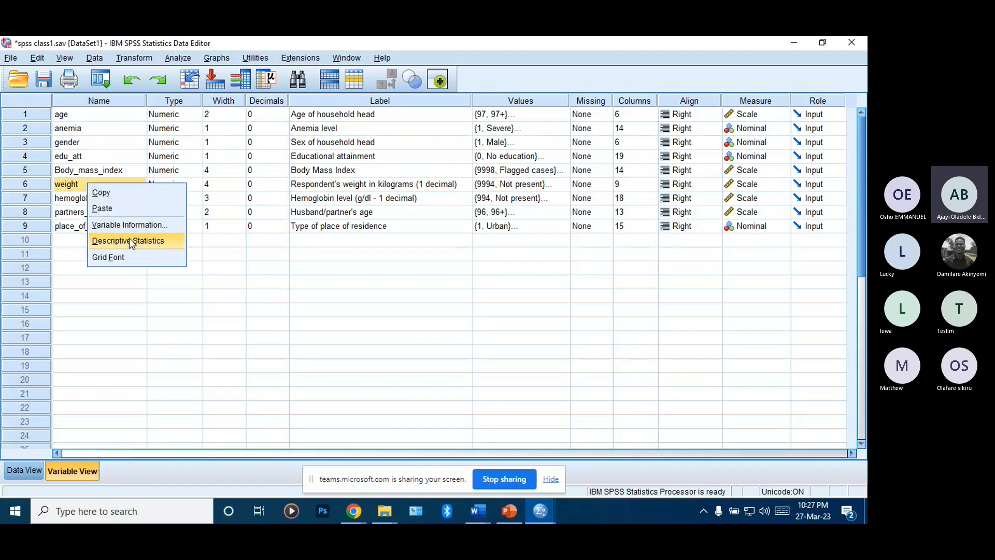
click(130, 240)
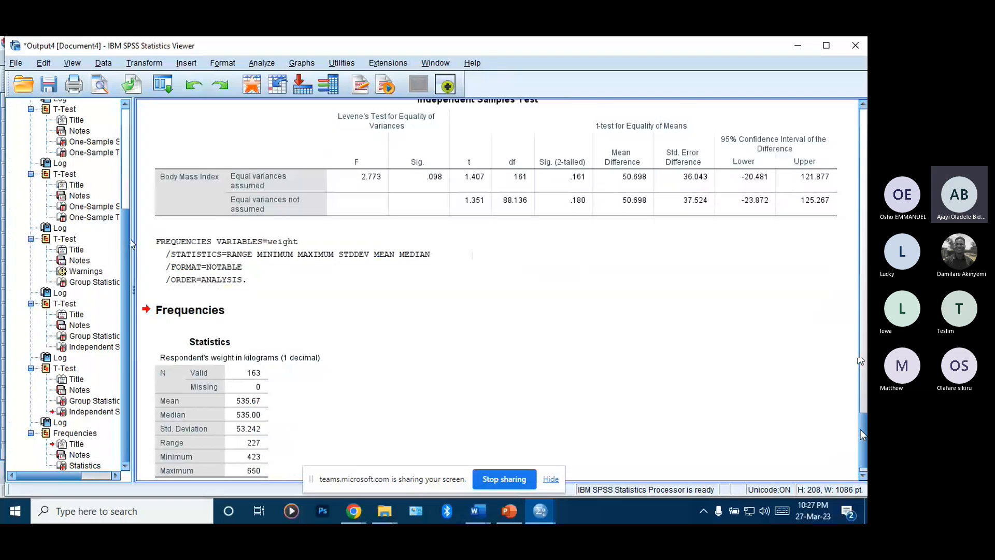
scroll(860, 429, down, 1)
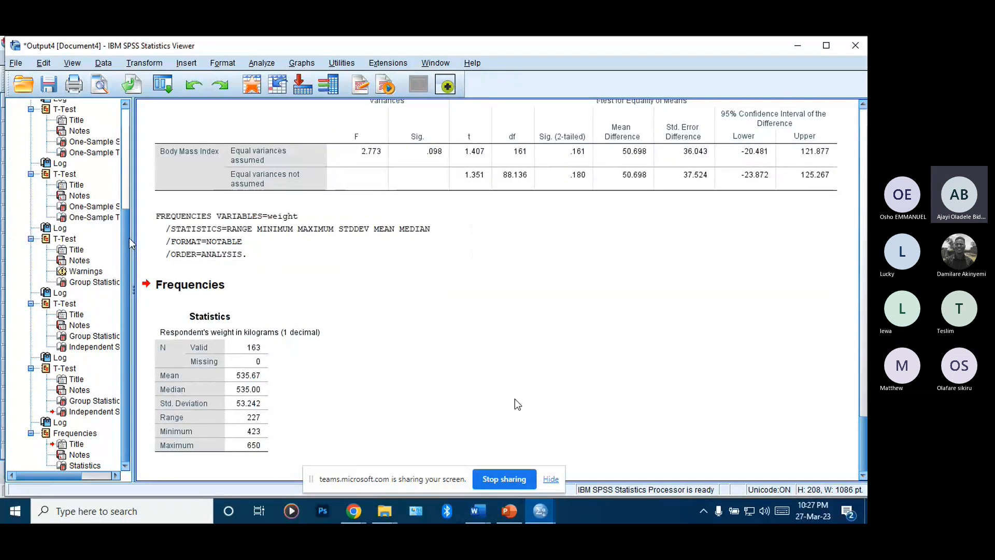
click(264, 438)
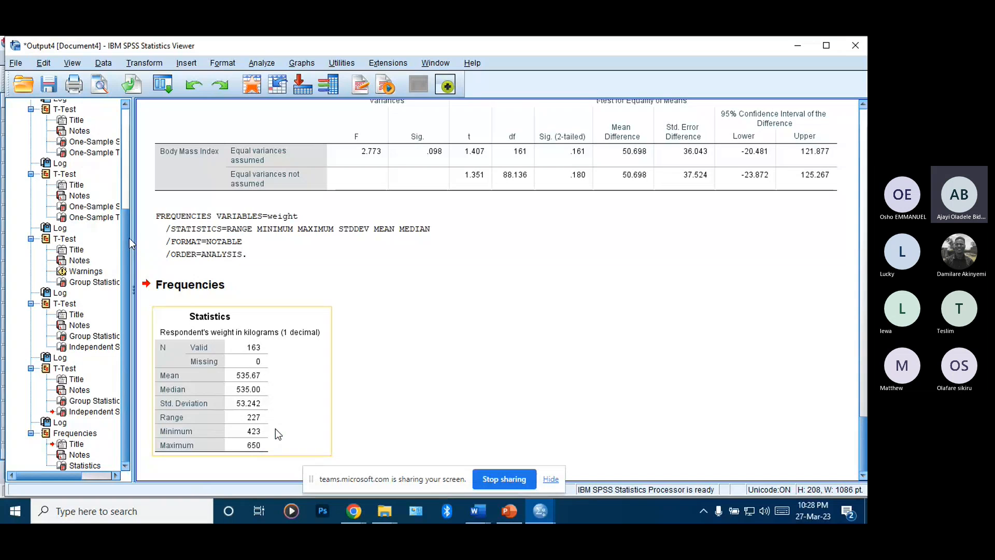
click(662, 291)
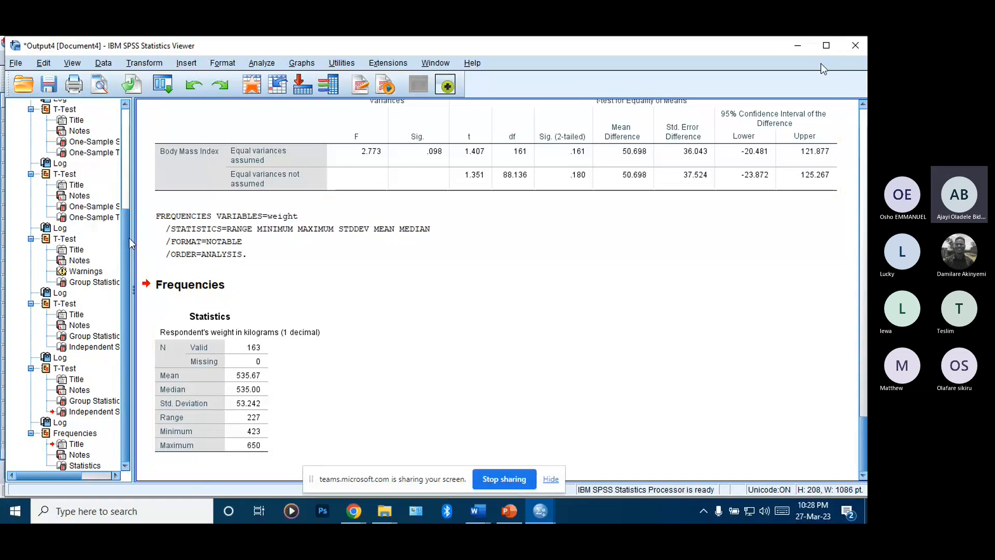
Return to the data editor and start computing a new variable with the target name weight_after_exercise.
click(794, 48)
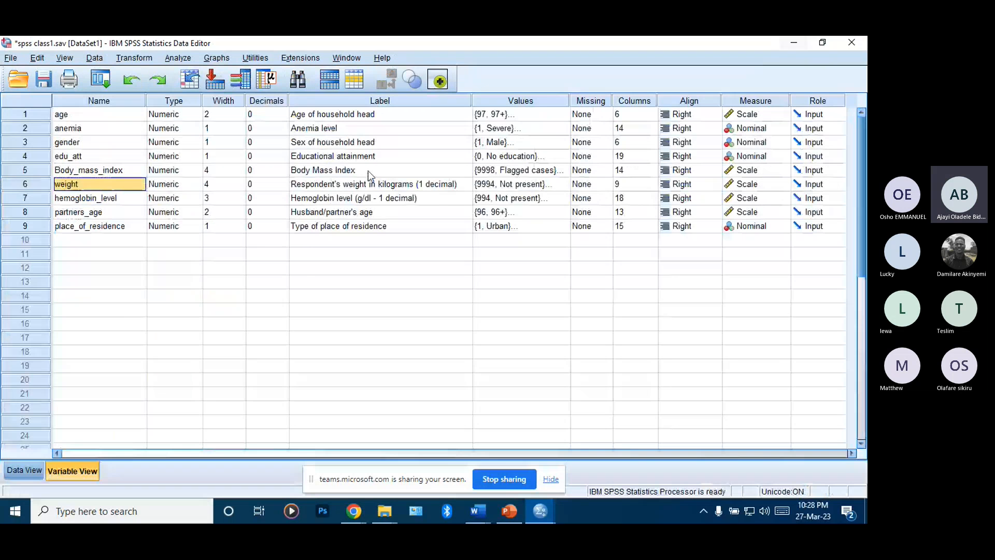
click(134, 58)
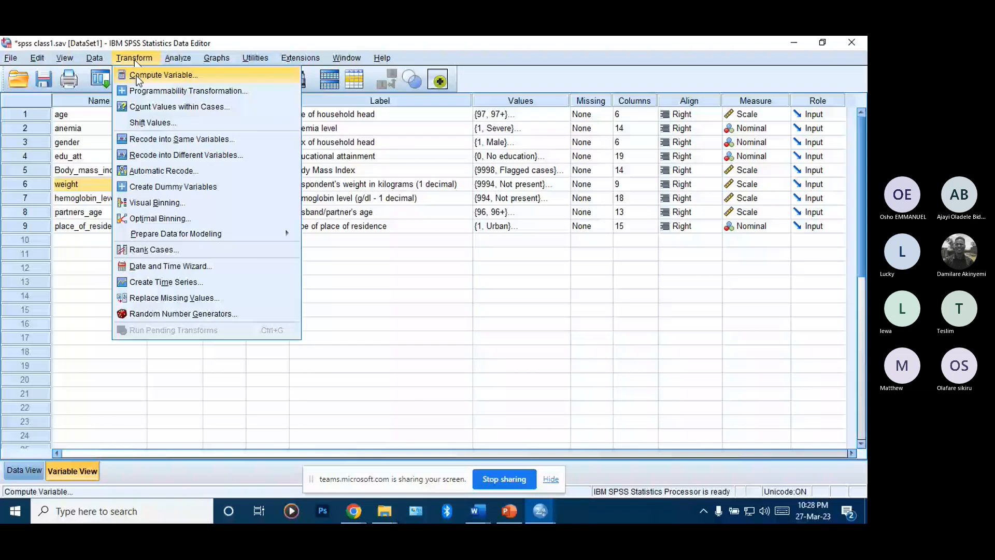
click(161, 75)
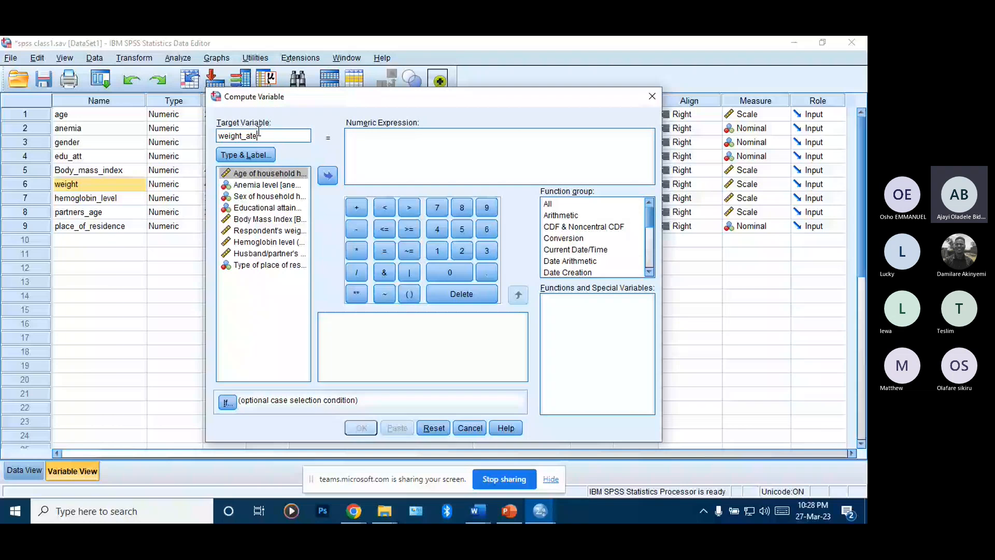
text(r_exercise)
Look up the Rv.Uniform random number function and compute weight_after_exercise with the expression RV.UNIFORM(410,600).
scroll(652, 227, down, 1)
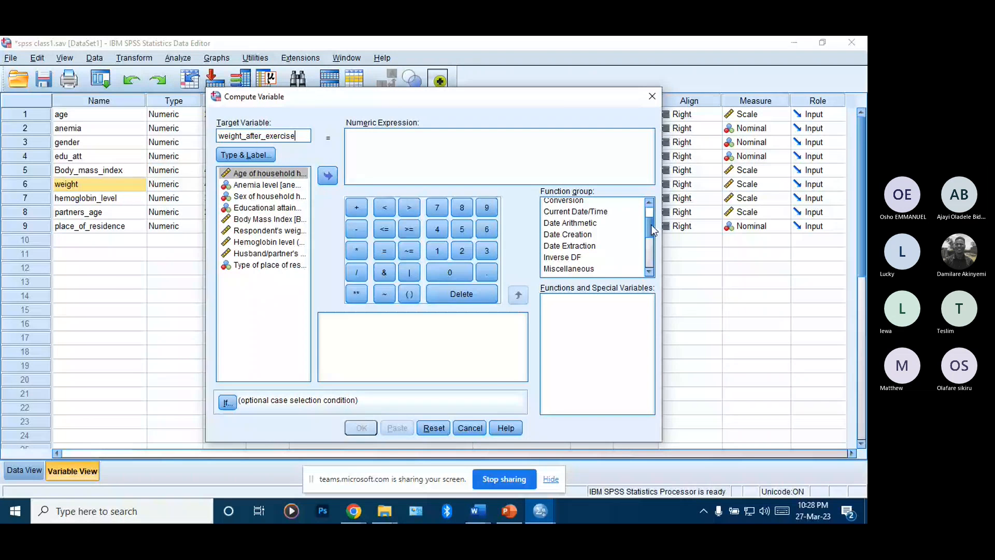
drag(651, 227, 651, 247)
click(577, 229)
drag(650, 332, 650, 391)
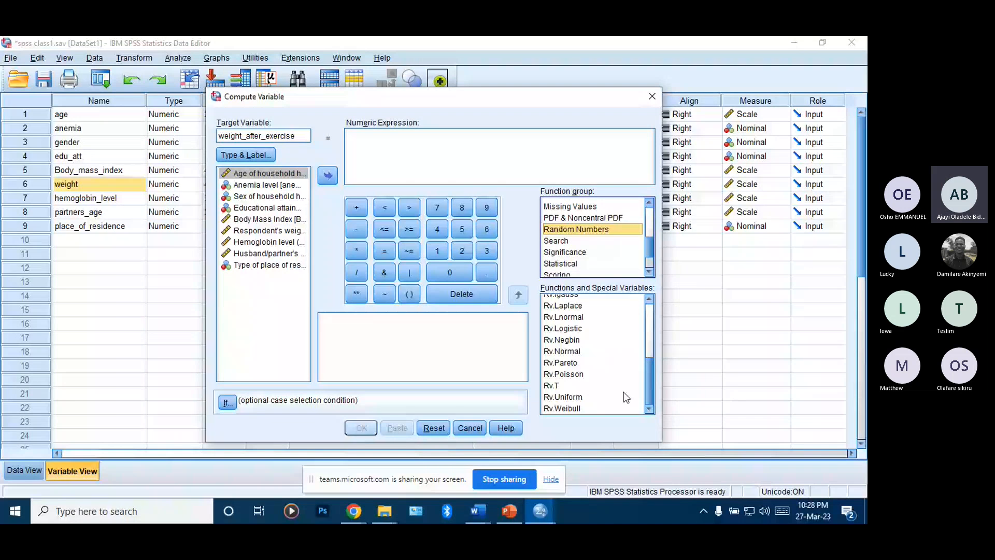
click(626, 397)
click(357, 138)
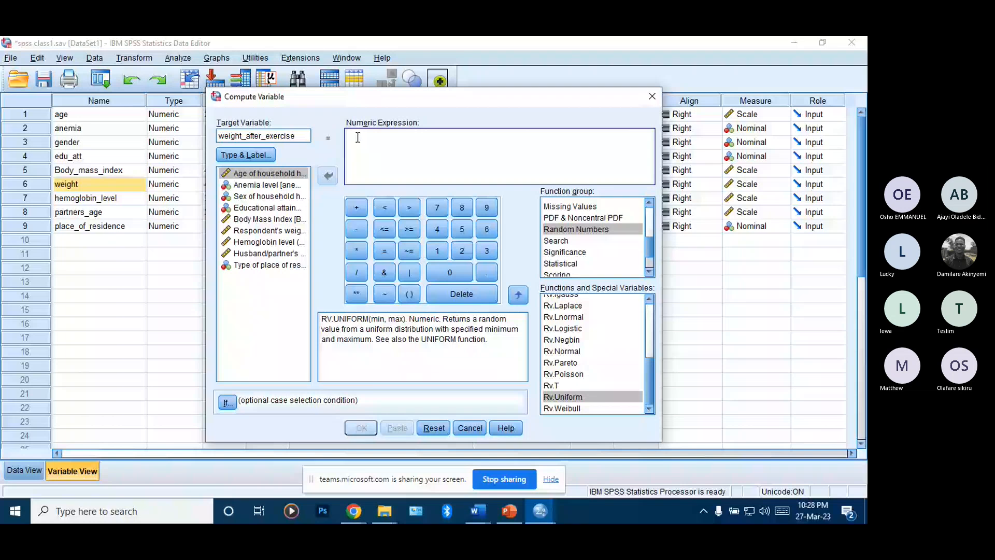
text(RV.UNIFOR)
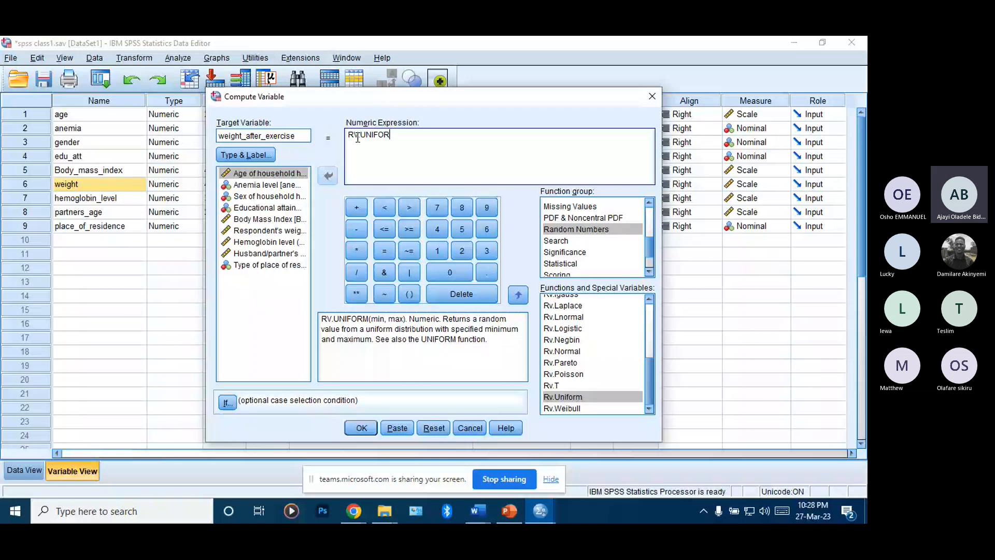
text(M()
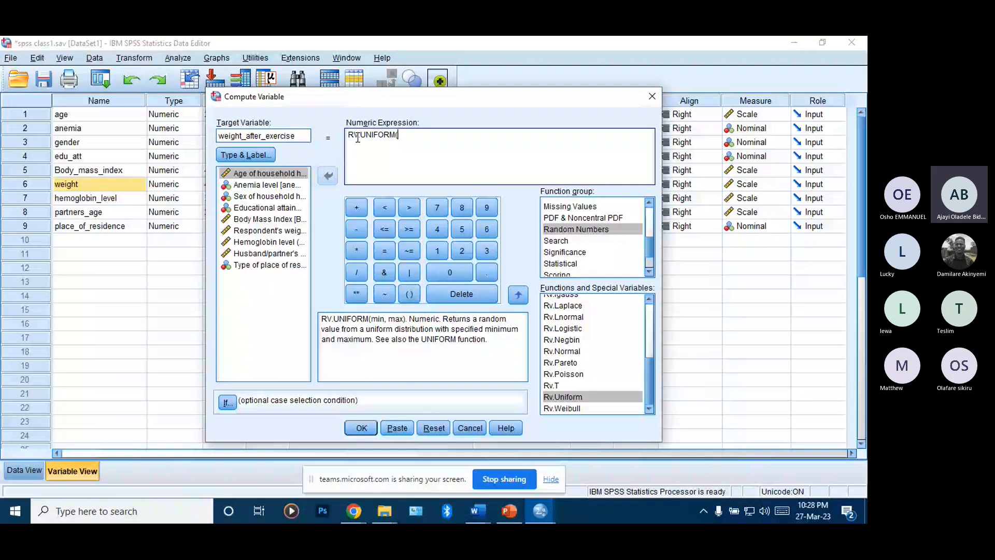
text(410,600)
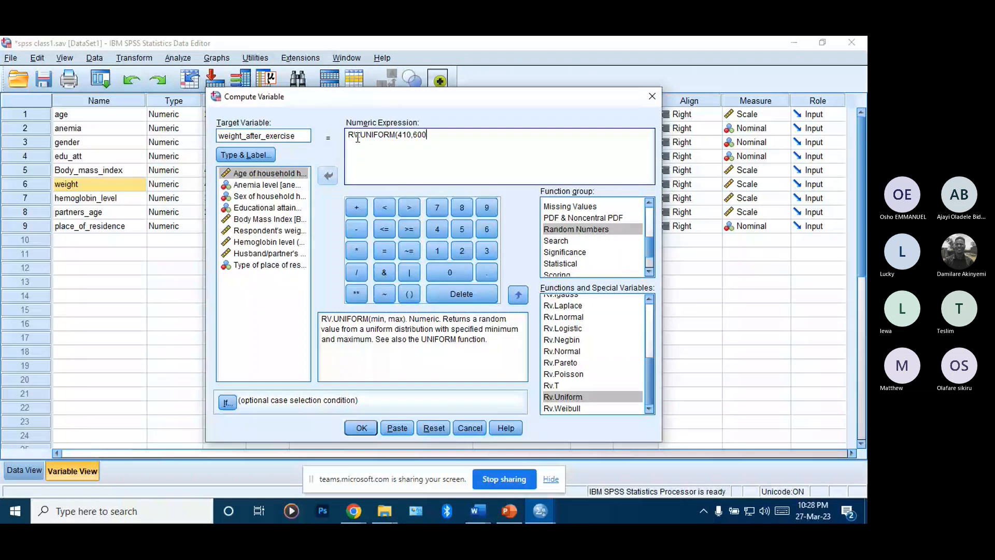
text())
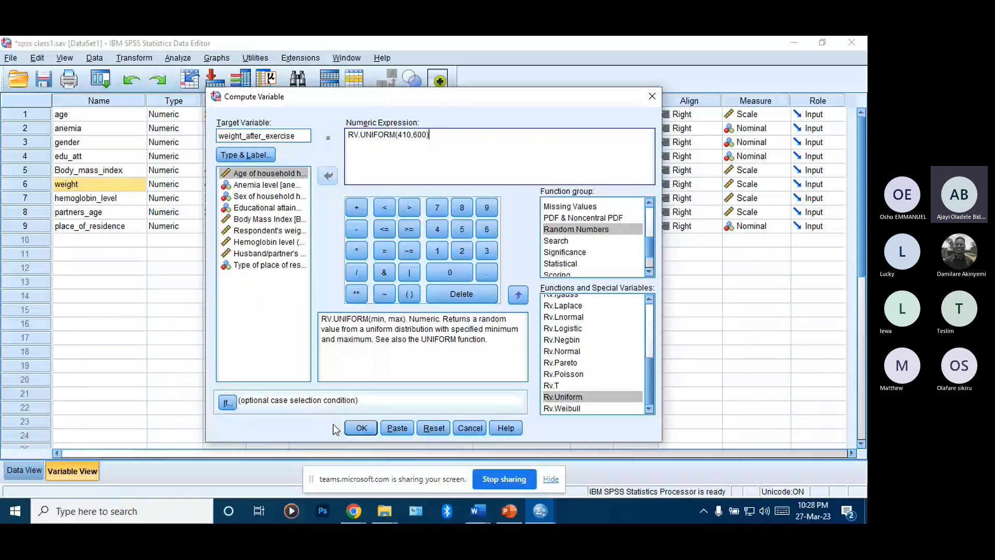
click(362, 428)
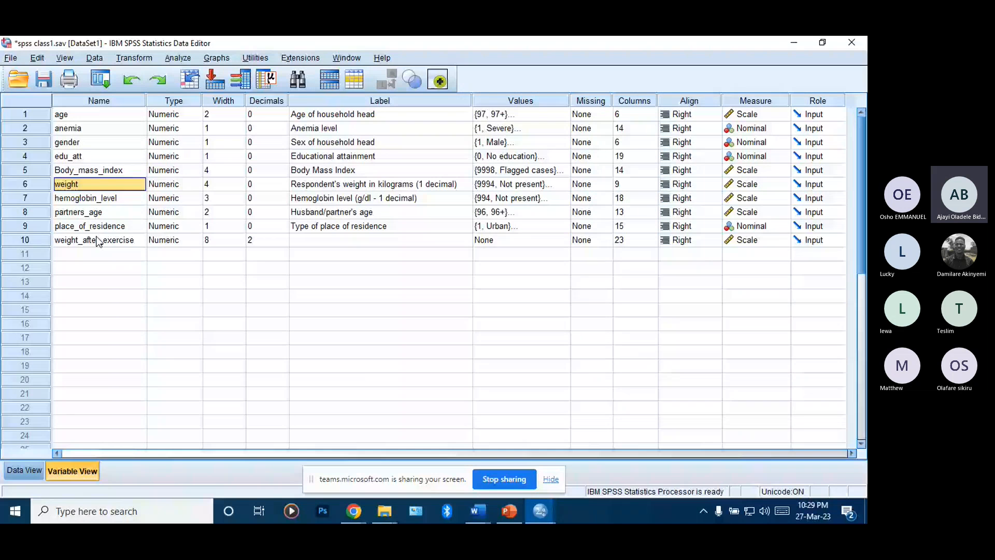
Label the weight_after_exercise variable as WEIGHT AFTER EXERCISE.
click(381, 241)
text(WE)
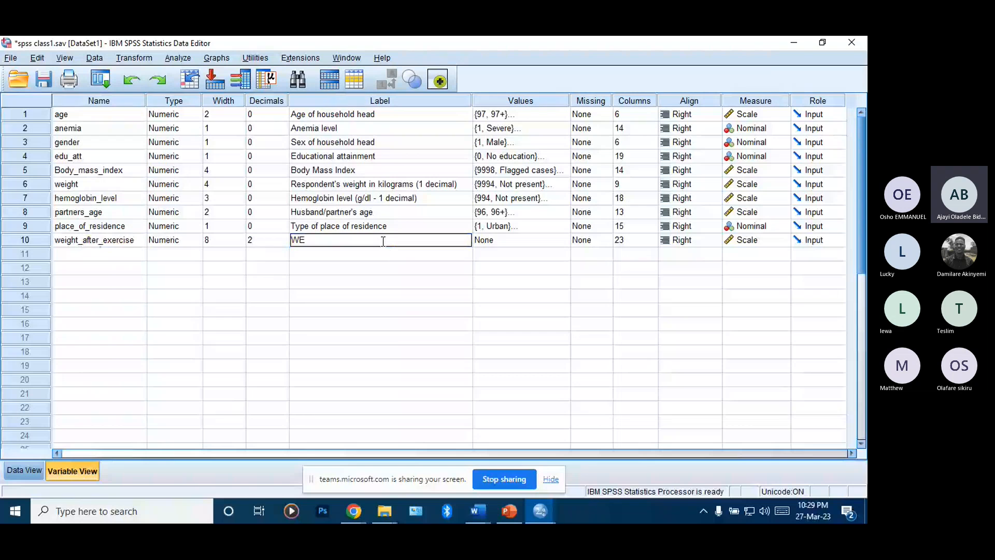
text(IGhT)
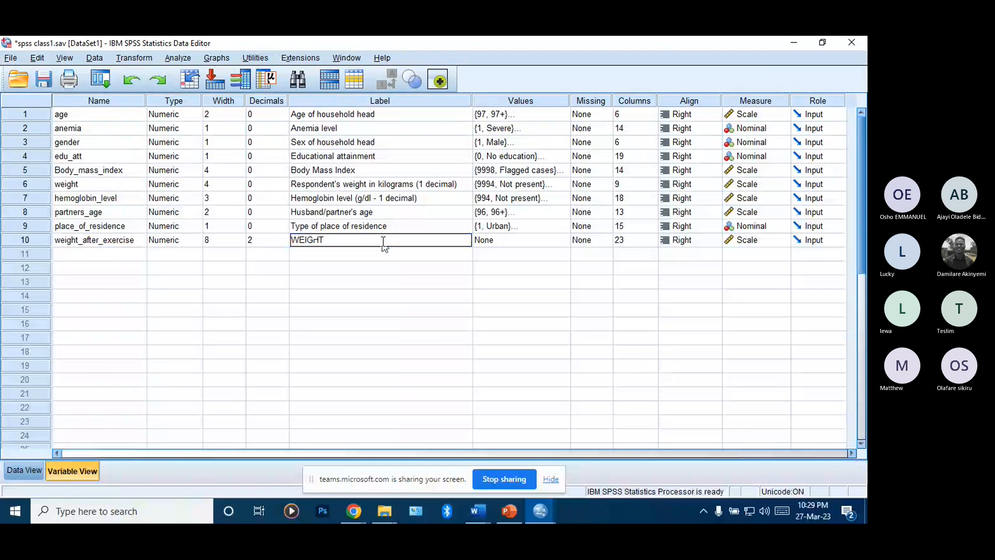
text( AFTER EXER)
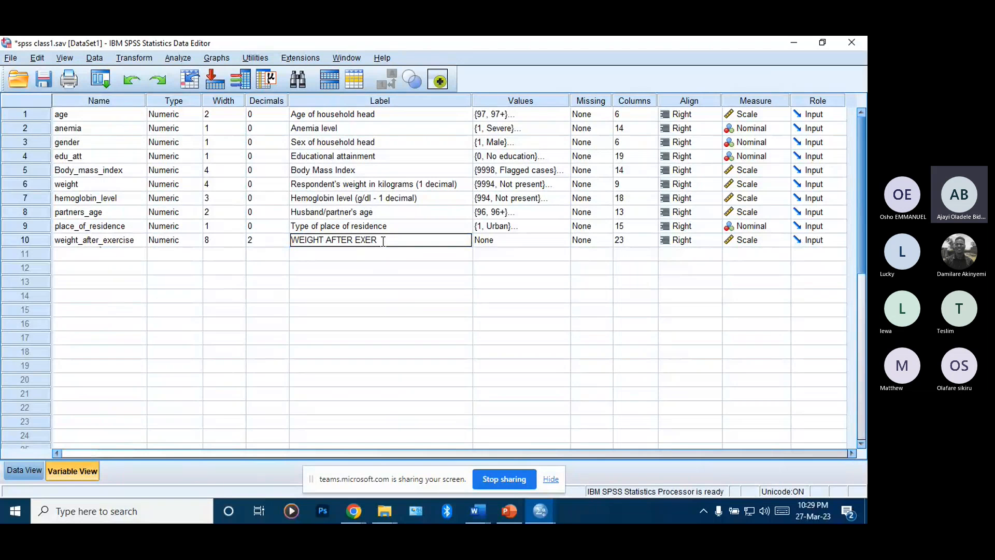
text(CISE)
key(Return)
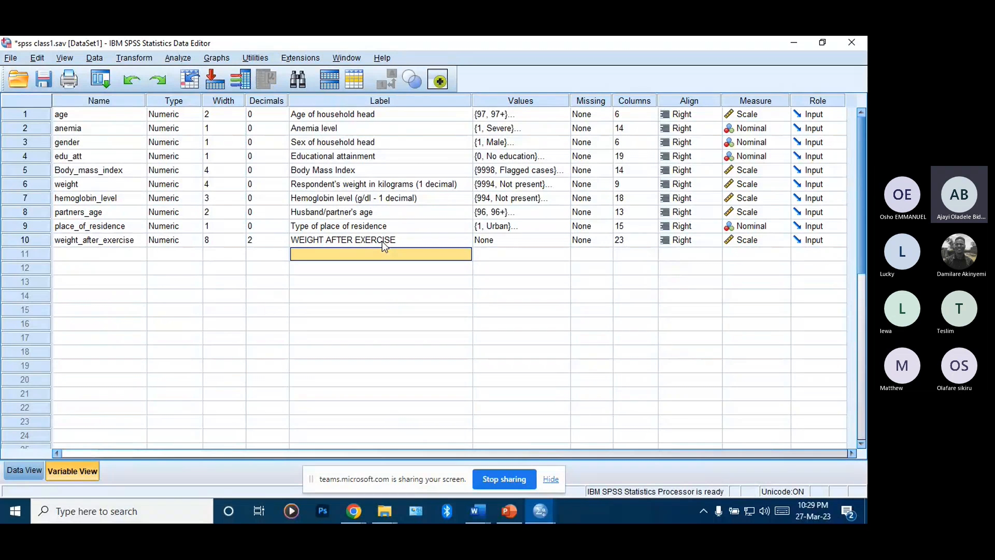
click(503, 237)
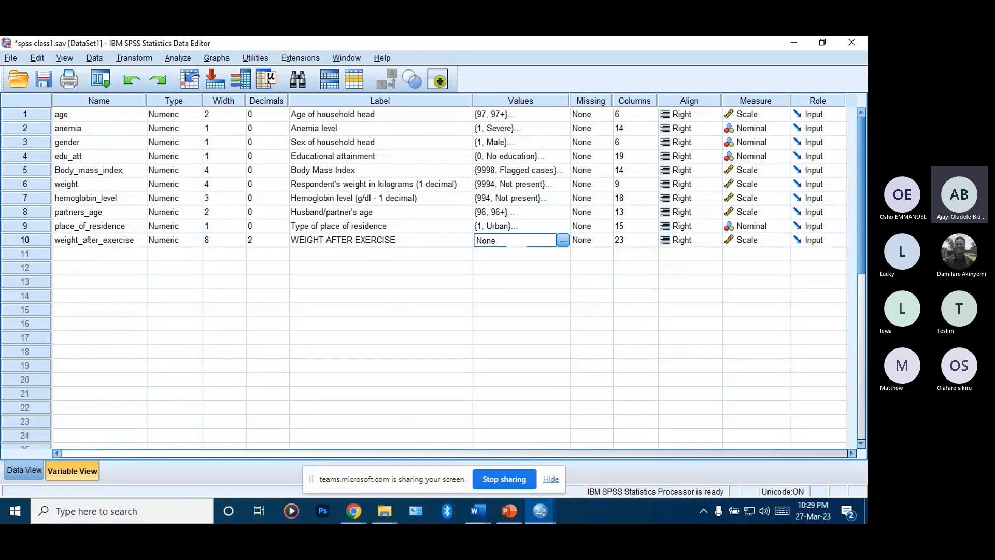
click(758, 242)
click(120, 217)
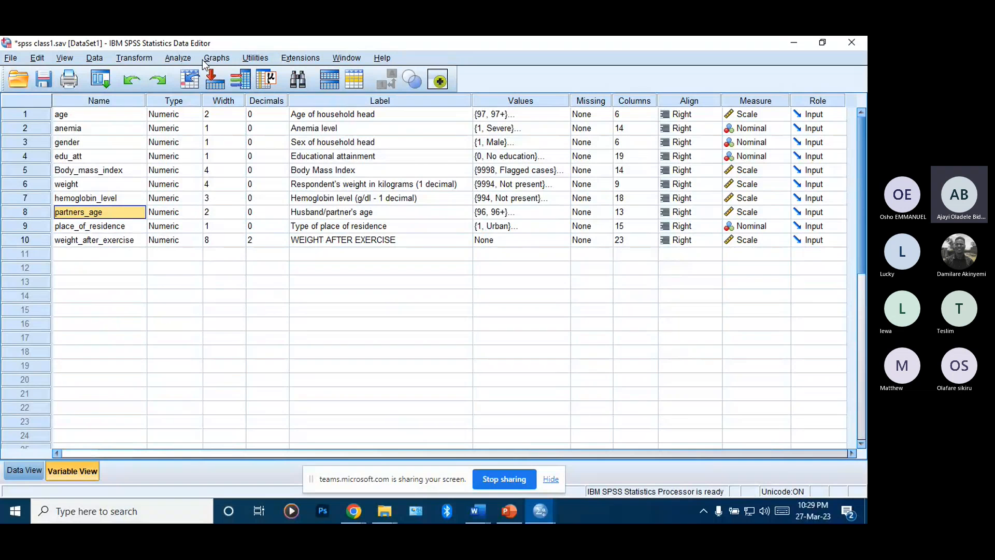
Set up a Paired-Samples T Test pairing the respondent's weight as Variable1 with WEIGHT AFTER EXERCISE as Variable2.
click(186, 60)
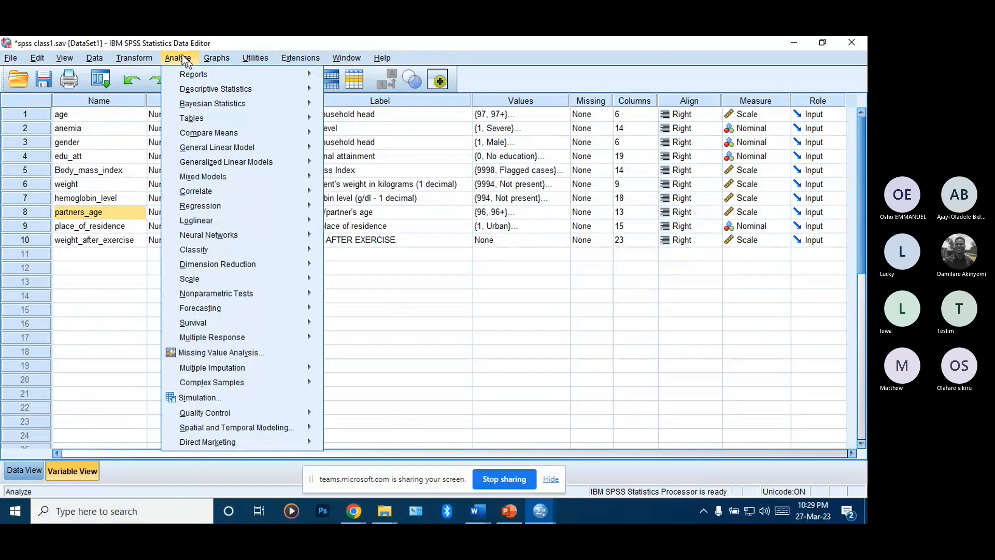
mouse_move(279, 134)
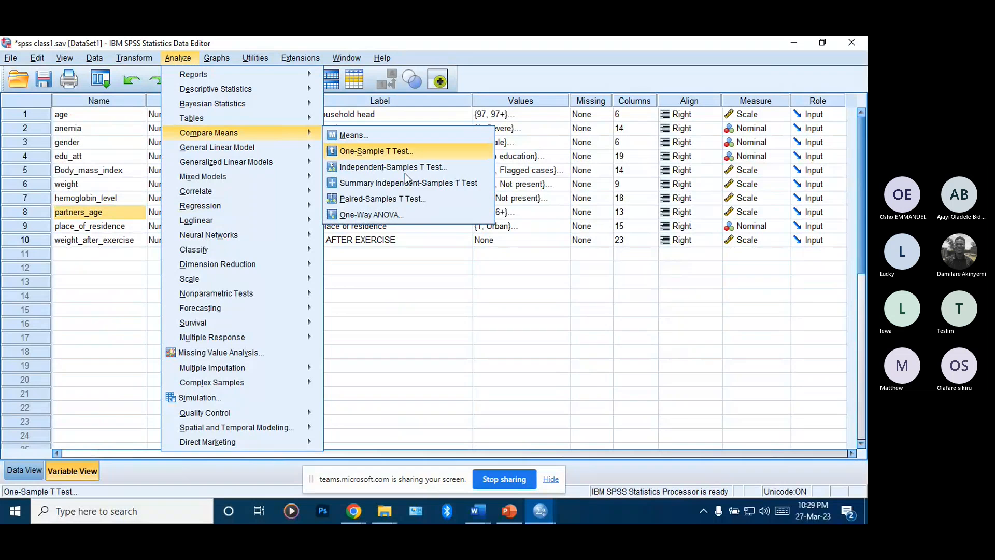
click(407, 198)
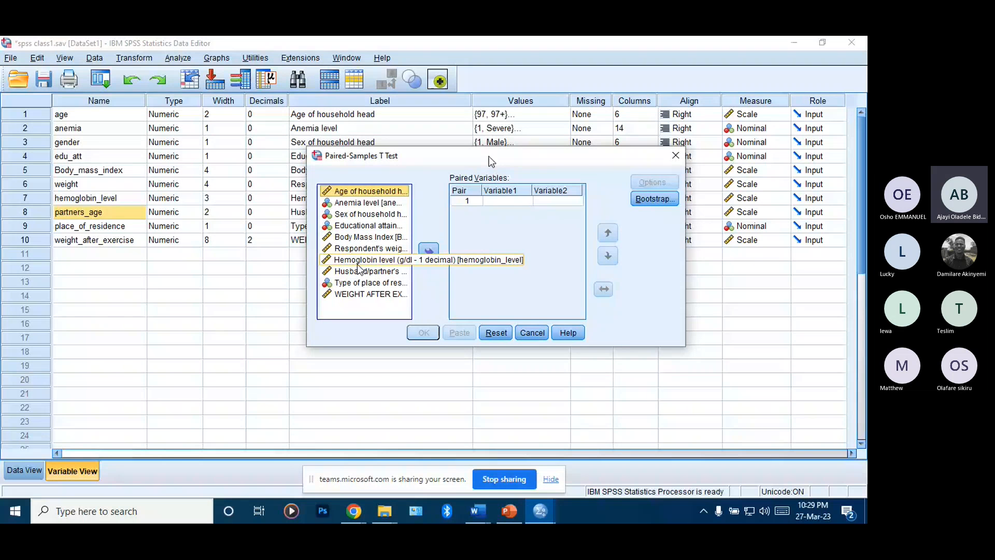
click(363, 249)
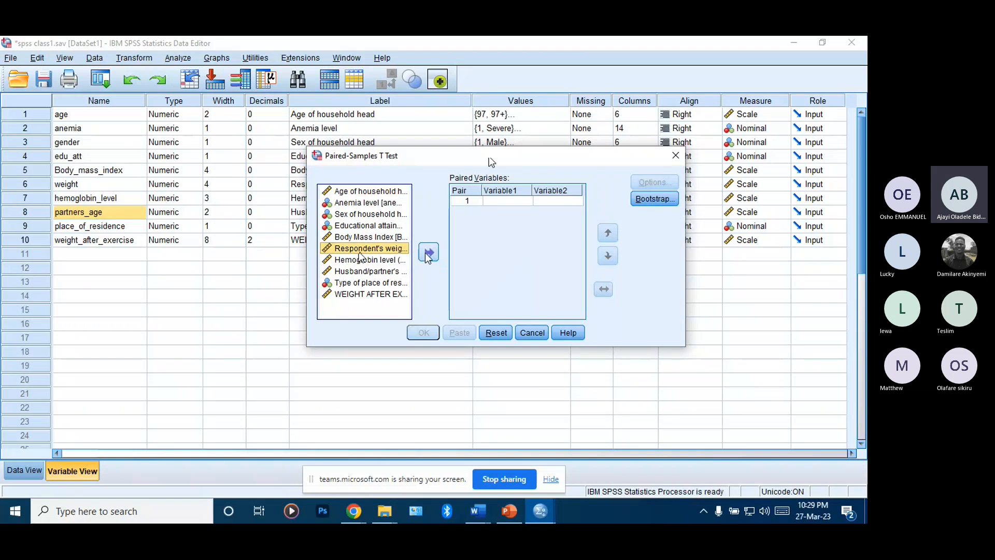
click(428, 254)
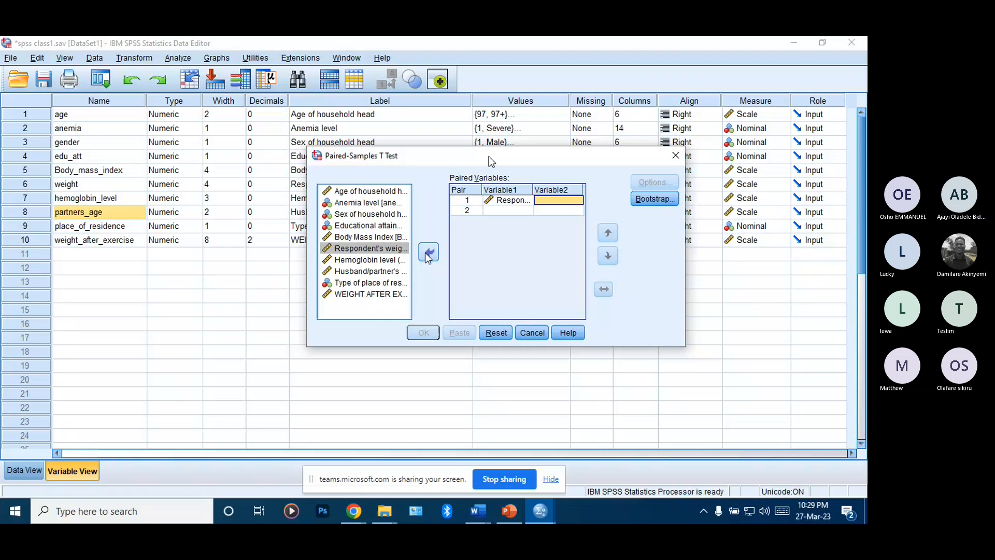
click(369, 295)
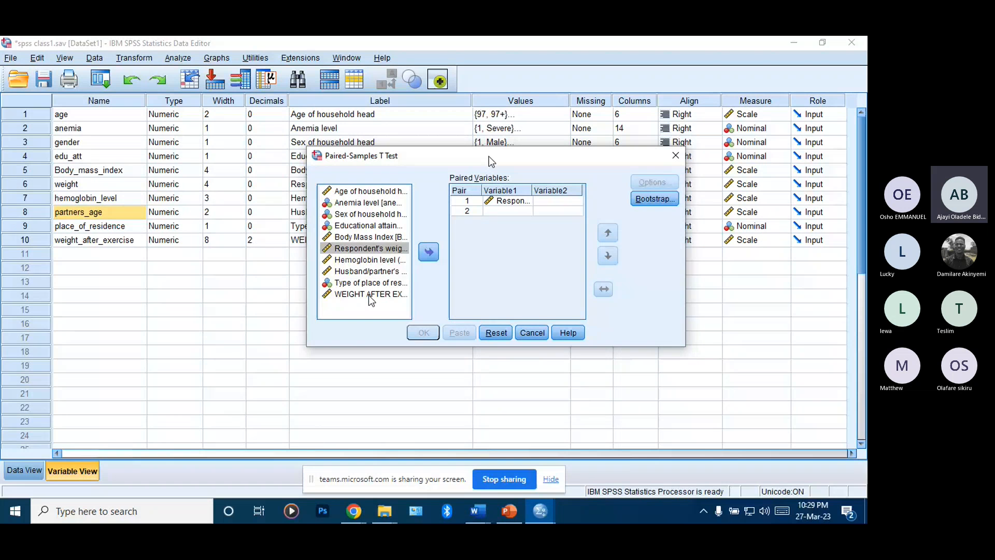
click(370, 295)
click(429, 253)
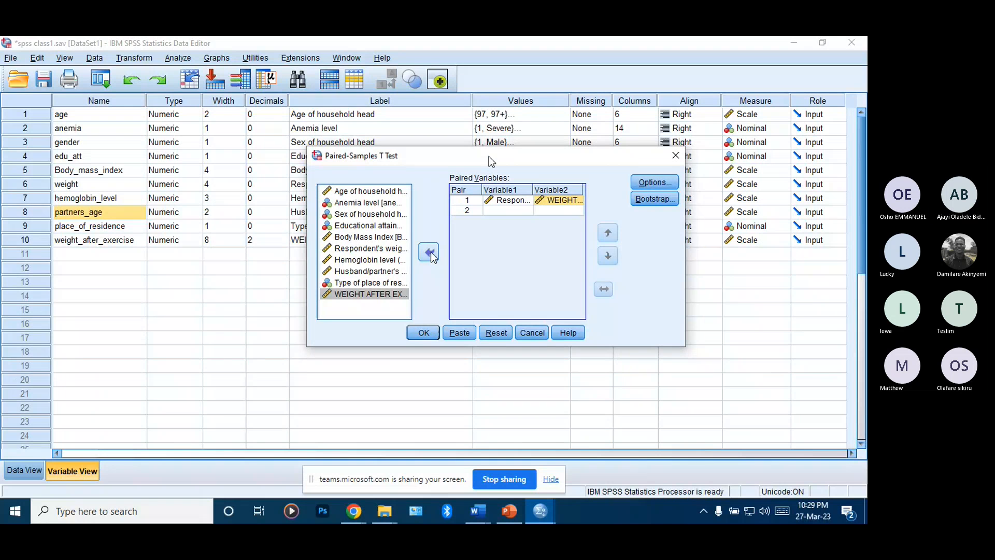
Check the test options and run the paired-samples t test on the two weight variables.
click(650, 186)
click(152, 180)
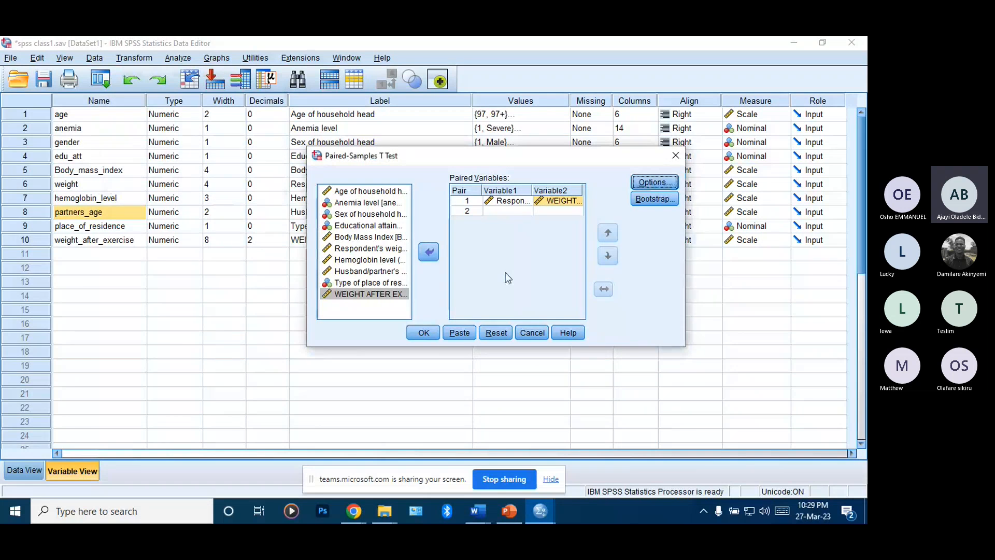
click(415, 333)
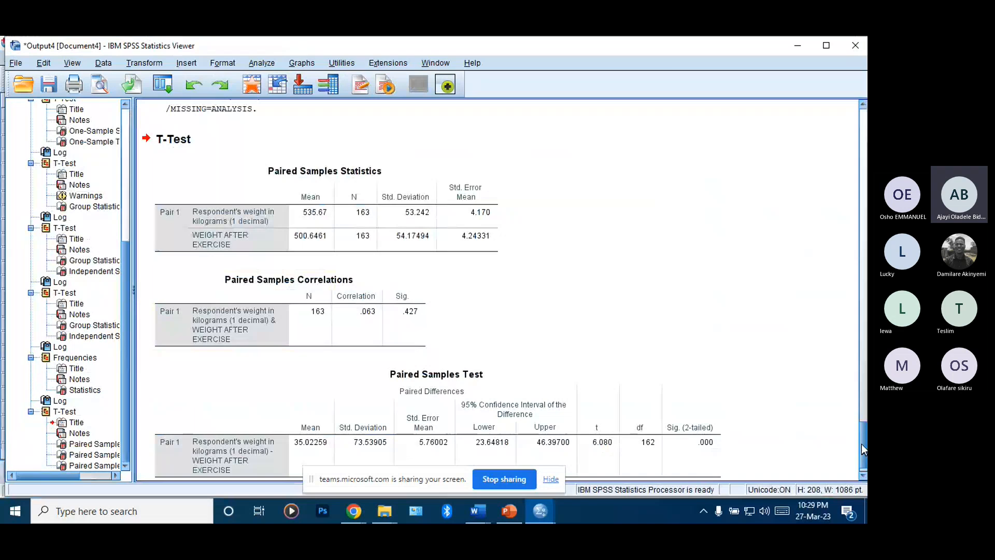
Examine the two means in the Paired Samples Statistics table and the Paired Samples Correlations table.
drag(862, 444, 863, 455)
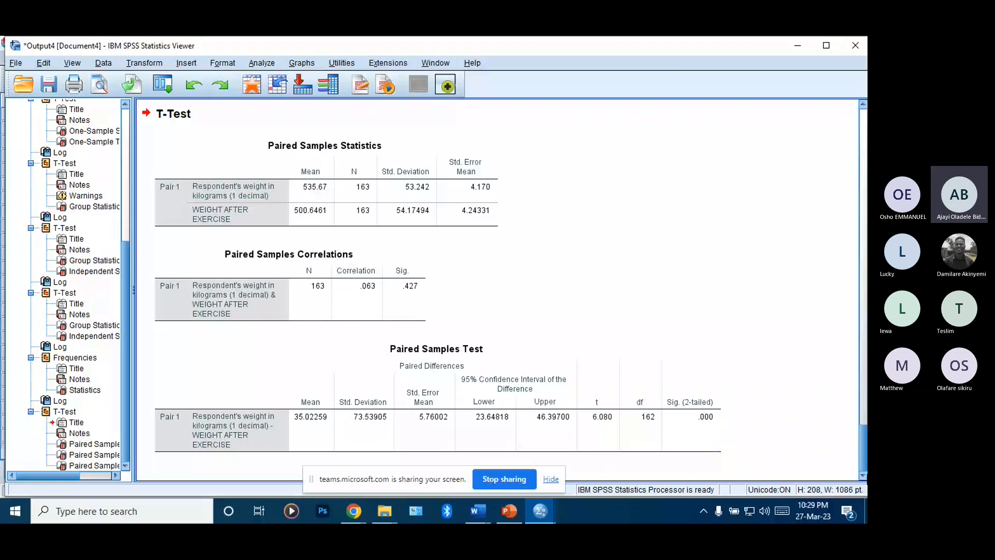
click(180, 146)
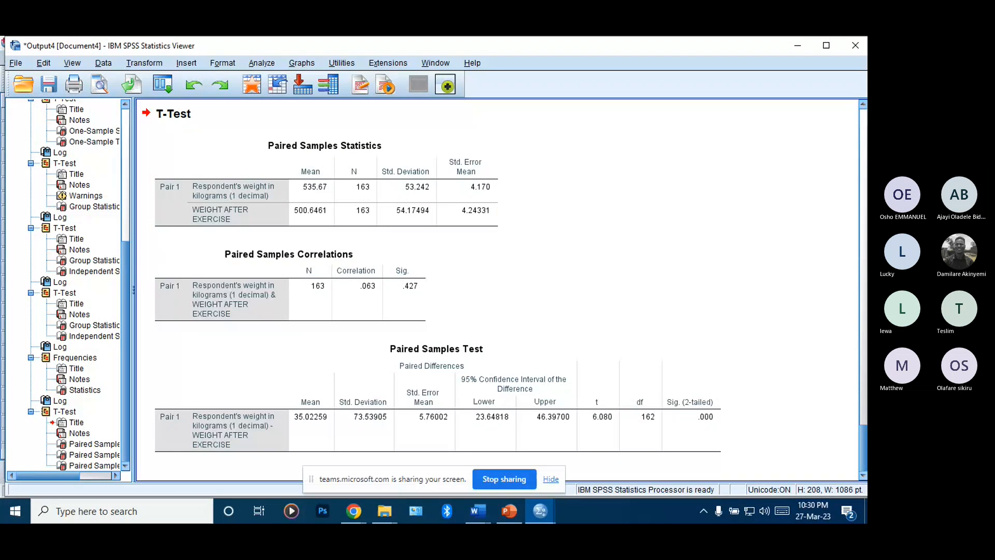
click(302, 150)
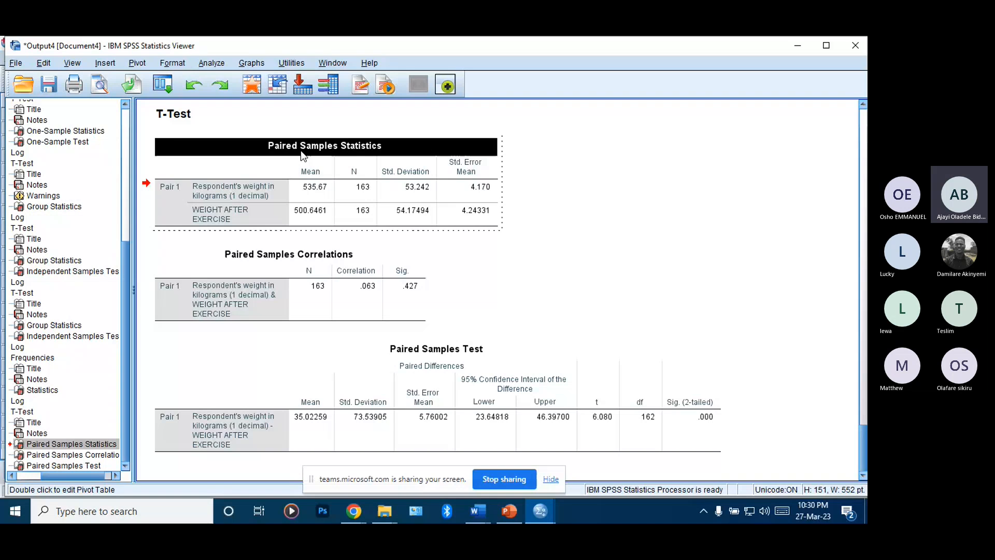
click(319, 197)
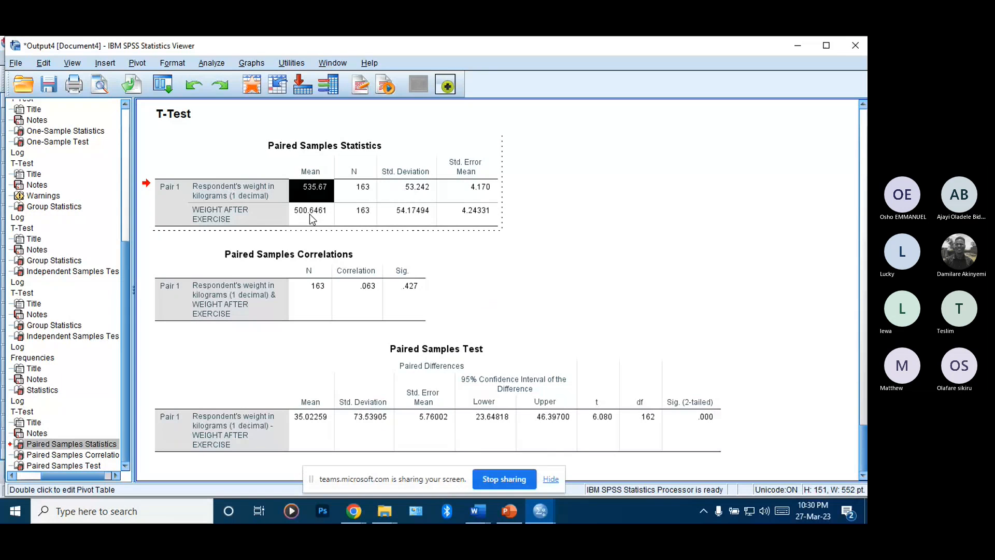
click(310, 213)
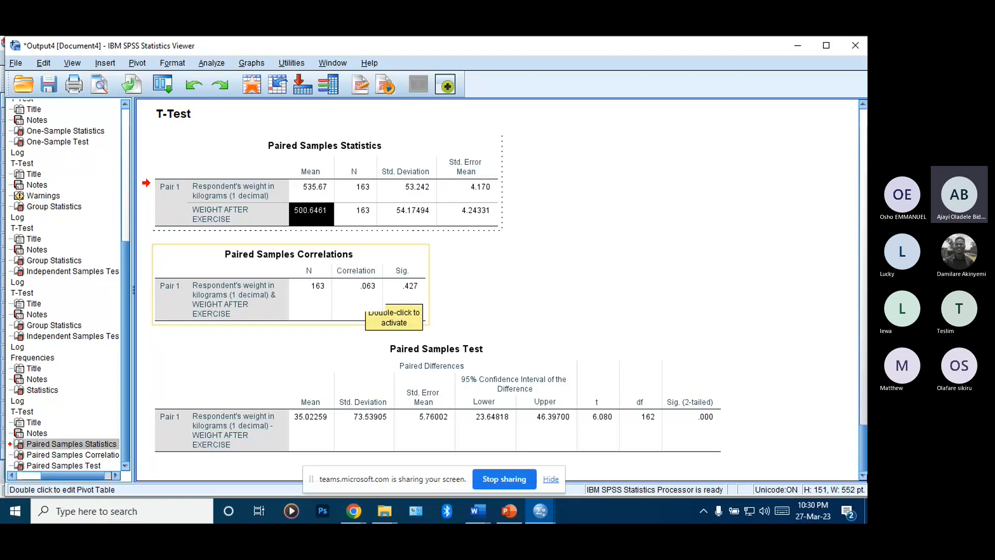
click(366, 291)
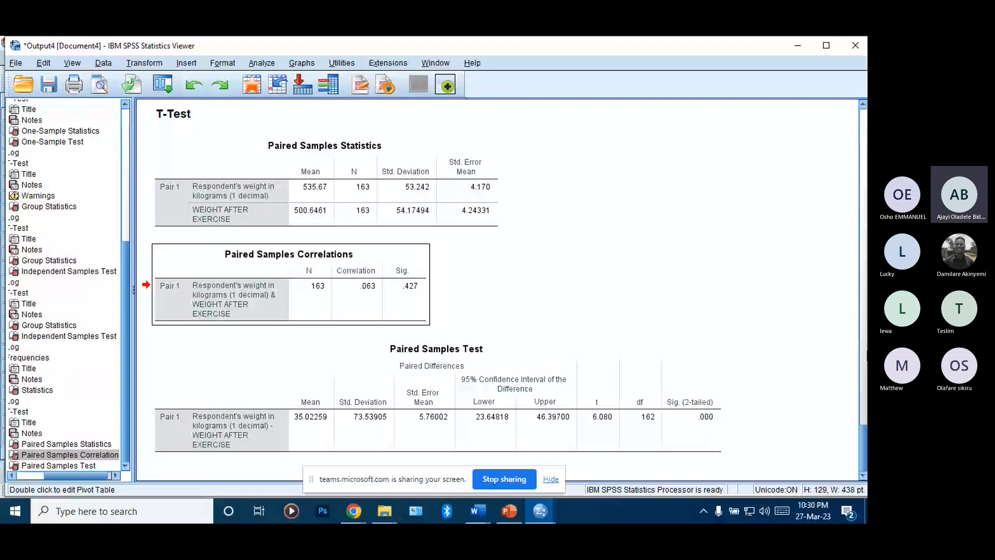
Open the Paired Samples Test table in its own window and compare its two-tailed significance with the hypotheses on the PowerPoint Paired Samples T-test slide.
double_click(341, 366)
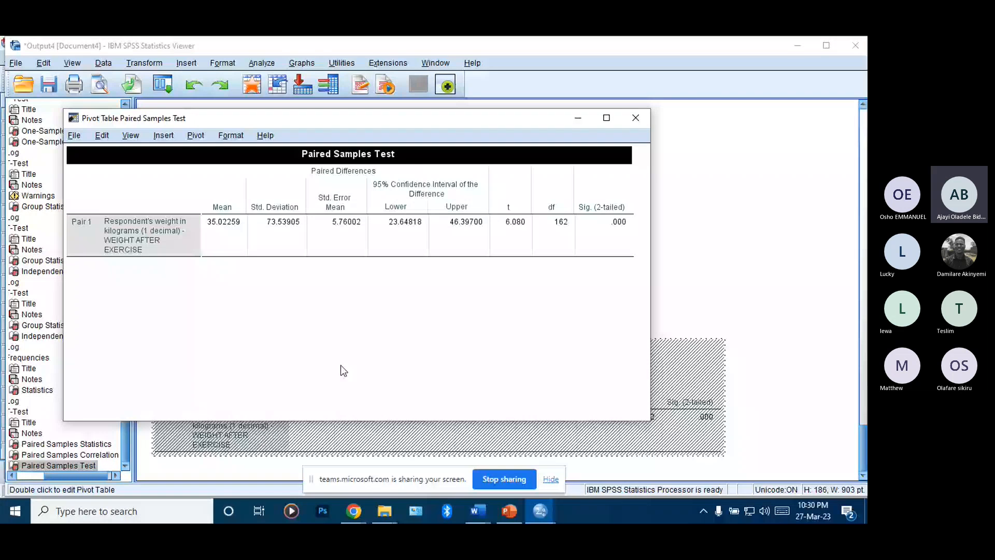
drag(401, 119, 450, 141)
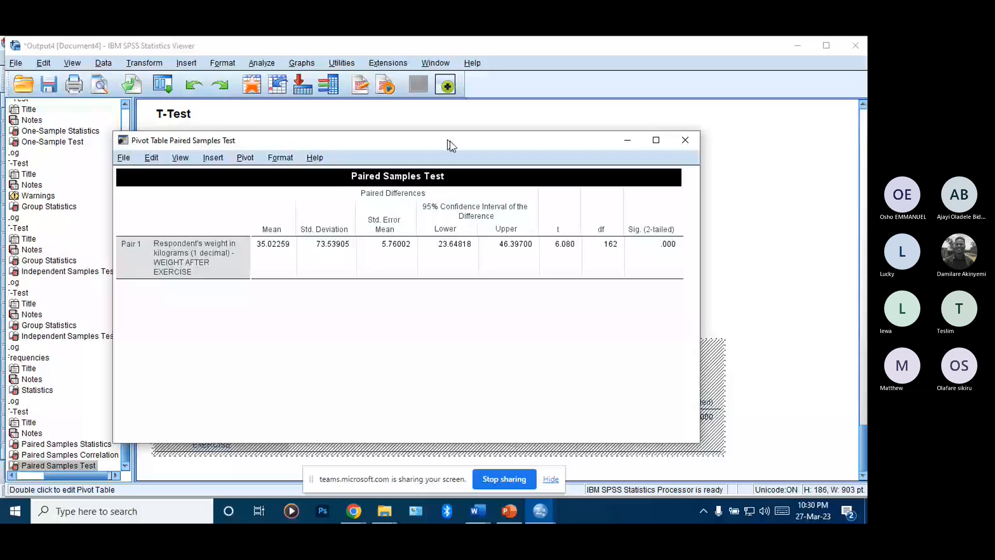
drag(450, 141, 472, 151)
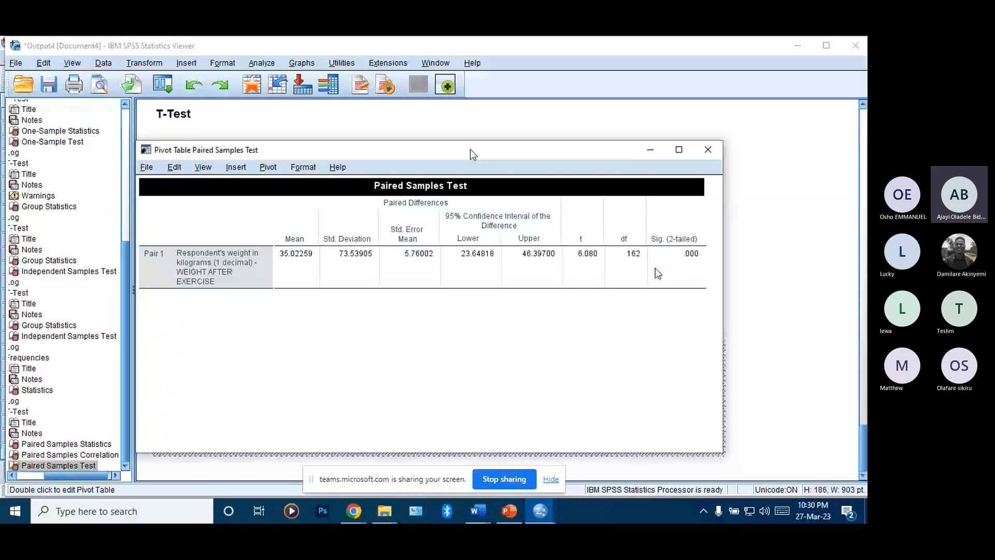
click(683, 275)
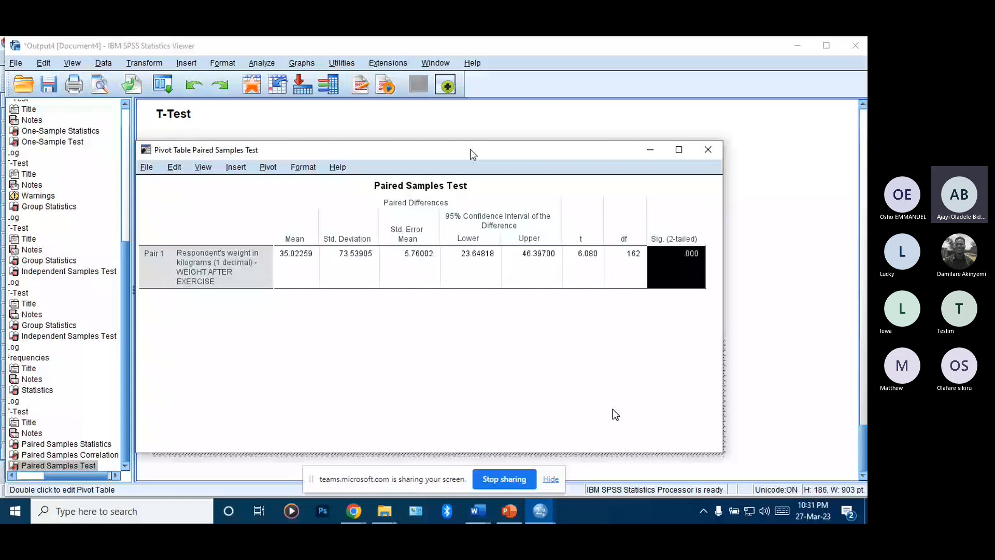
key(alt+Tab)
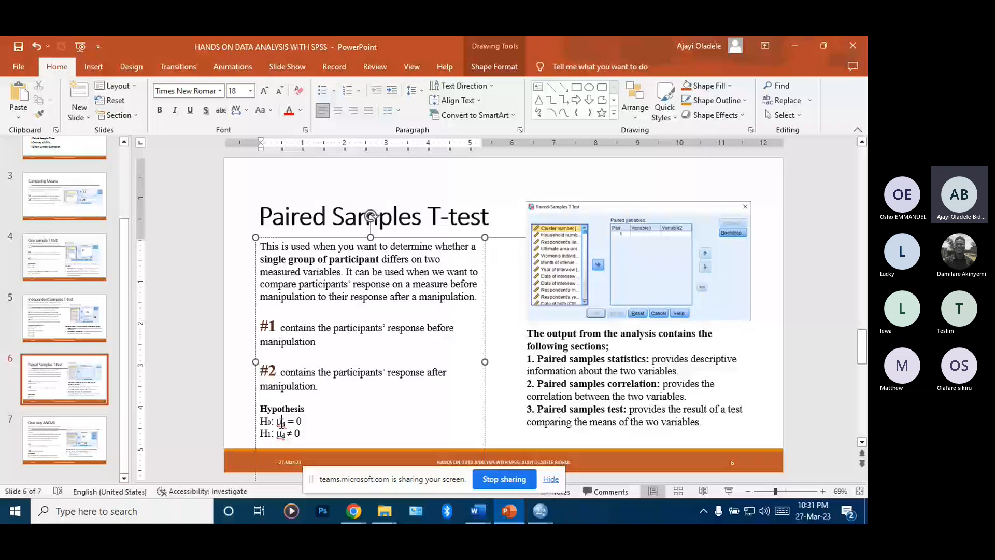
key(alt+Tab)
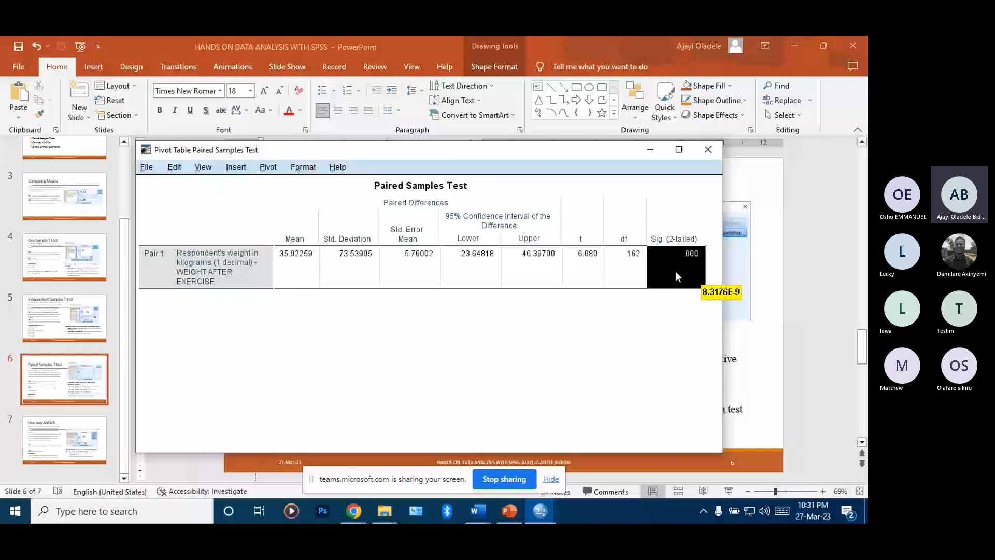